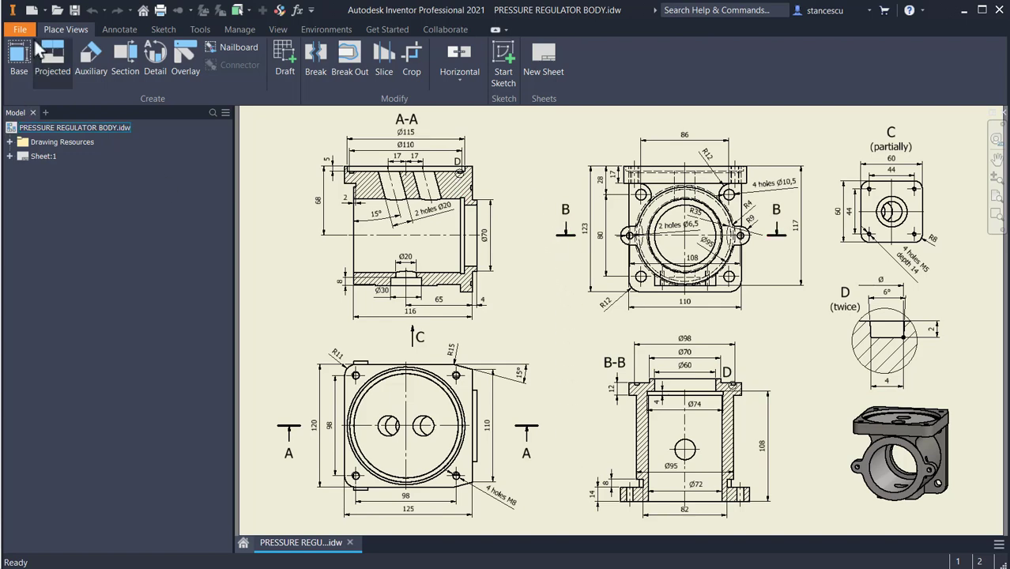
- Create a new metric part from Standard (mm).ipt and start a 2D sketch on the horizontal XZ plane, with the X axis running horizontally
left_click(32, 11)
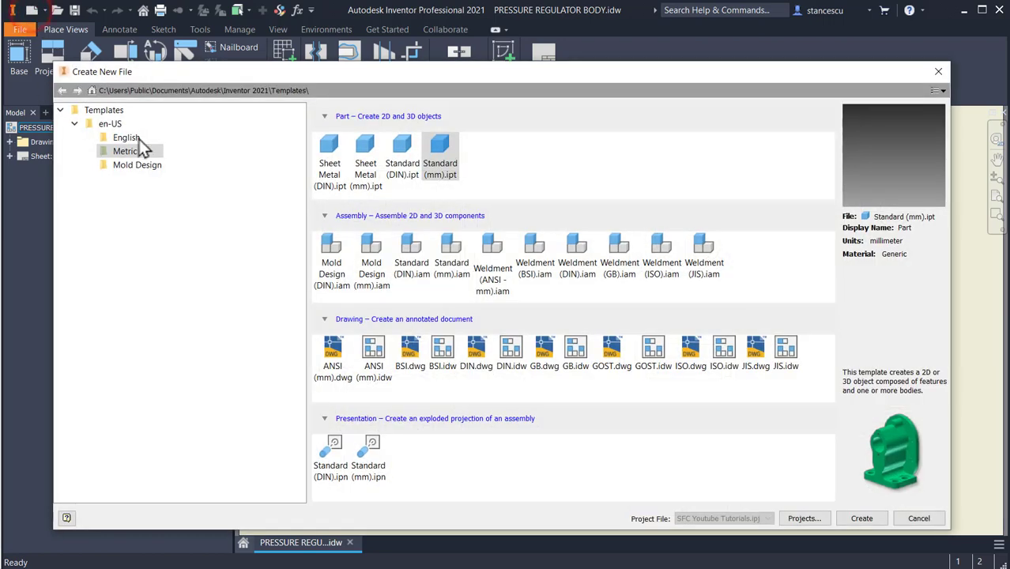
double_click(448, 164)
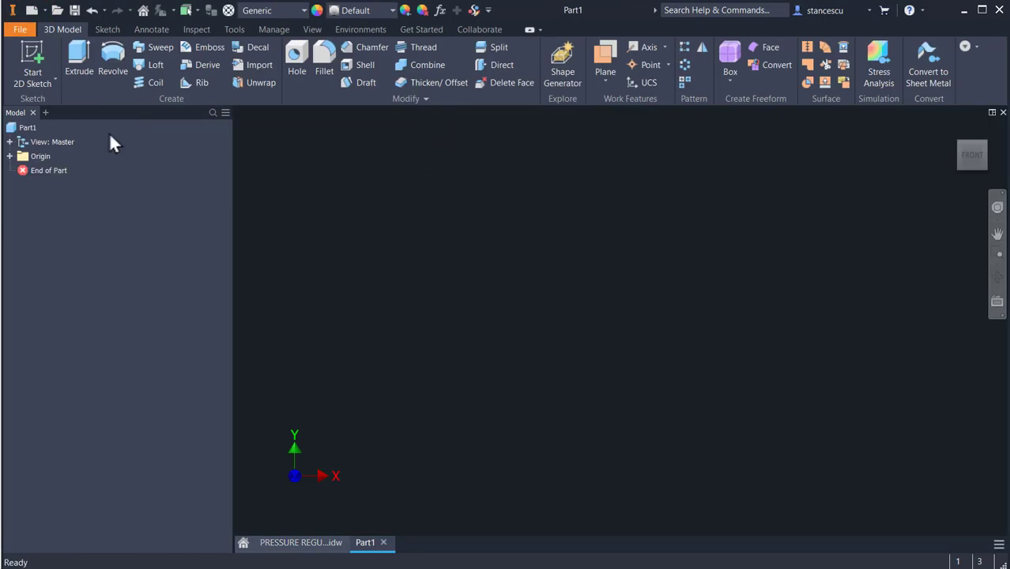
left_click(32, 53)
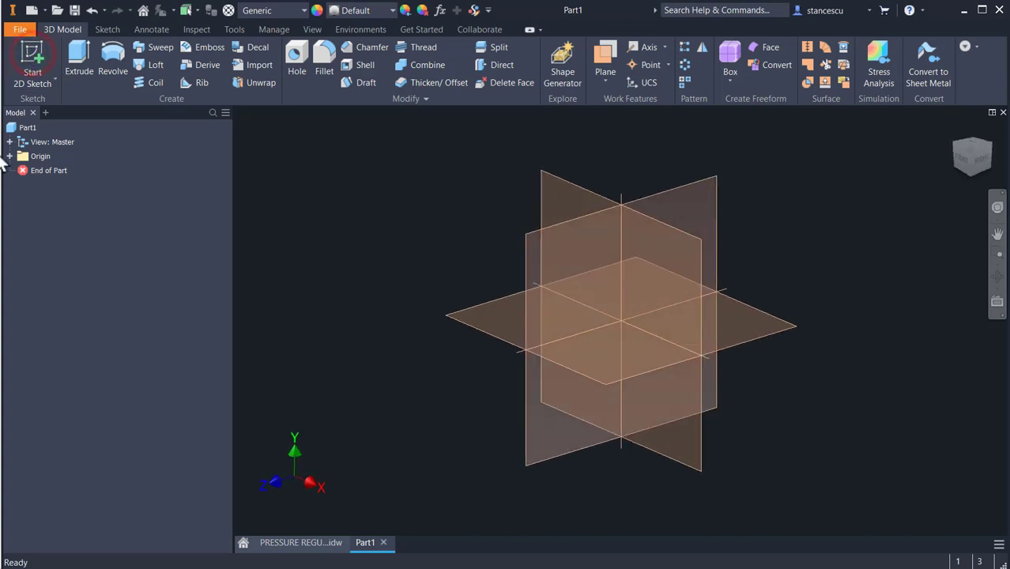
left_click(491, 308)
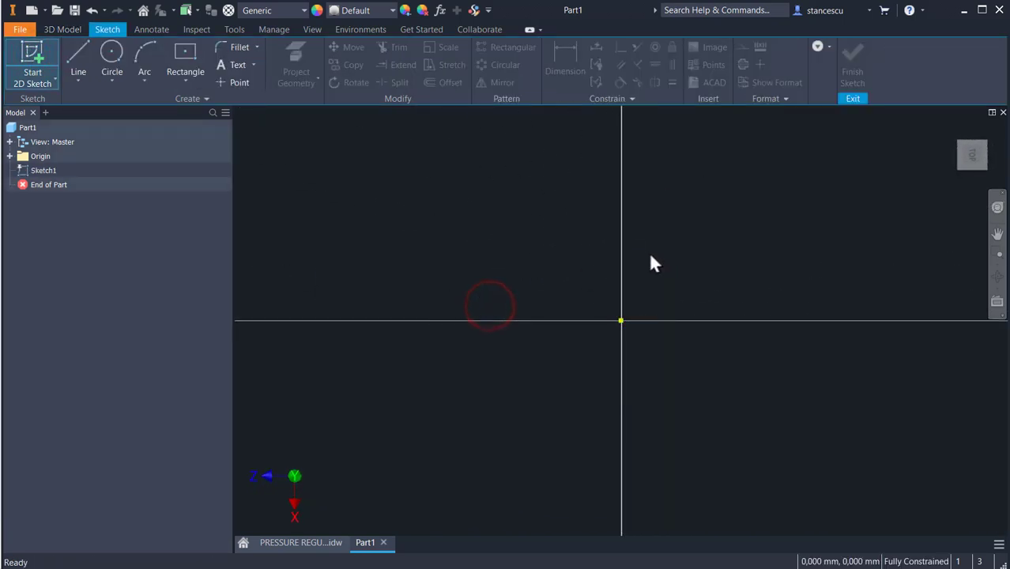
left_click(991, 131)
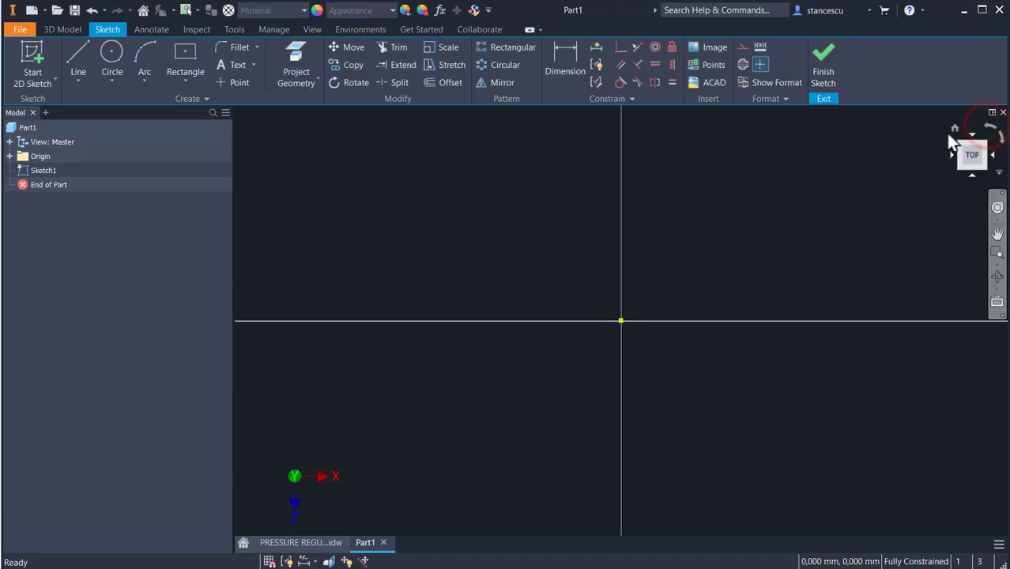
- Sketch a rectangle about 289 mm wide and 193 mm high enclosing the origin
left_click(189, 62)
left_click(444, 207)
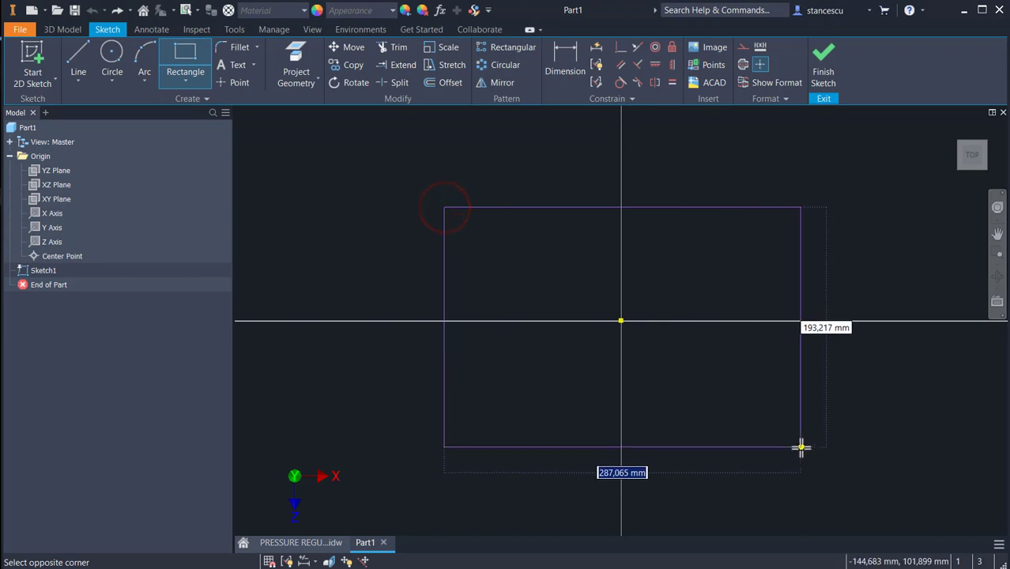
left_click(801, 447)
key("Escape")
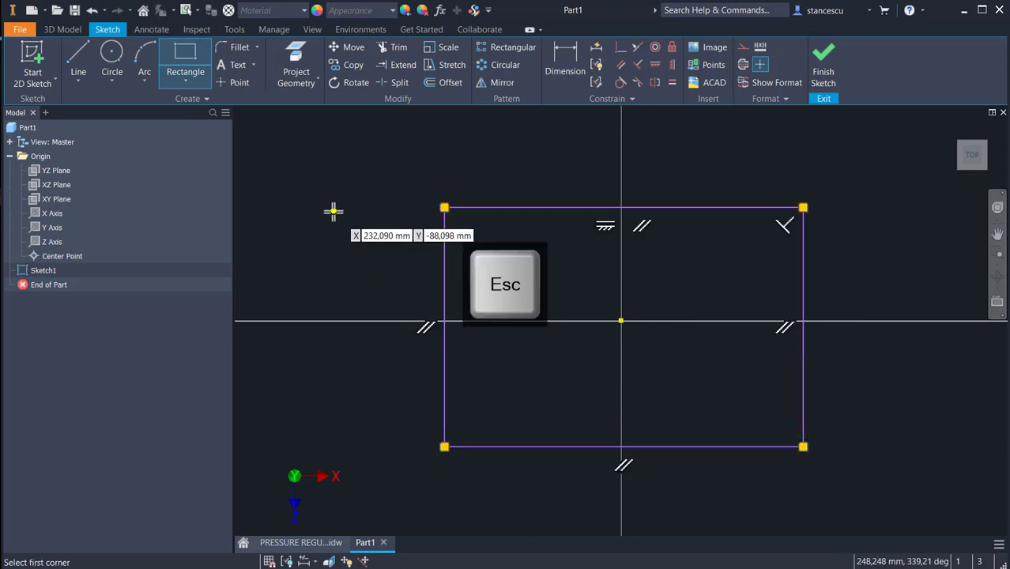
- Draw a slanted line across each of the rectangle's two right-hand corners, joining the horizontal edges to the right edge
left_click(79, 57)
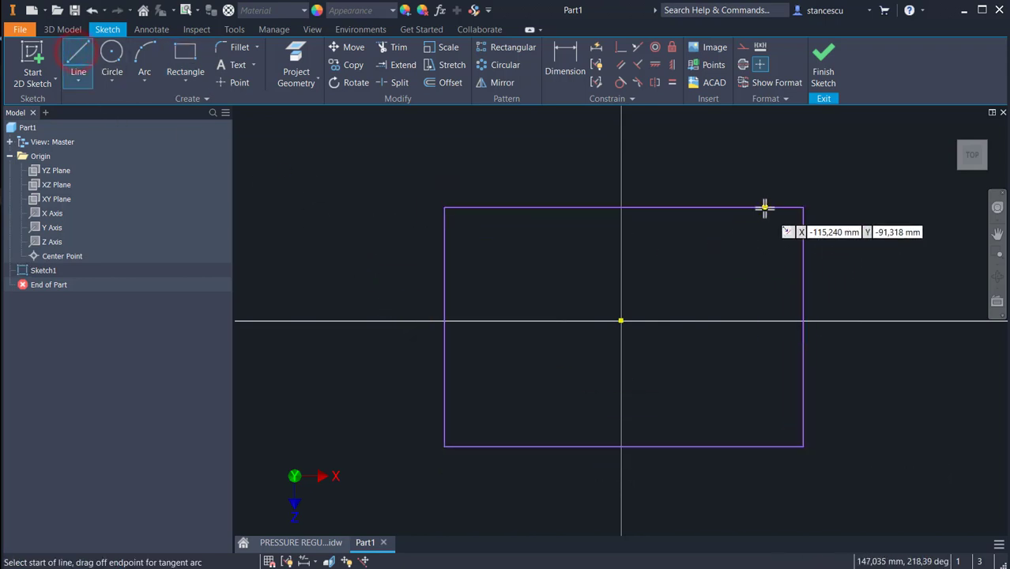
left_click(765, 207)
left_click(801, 229)
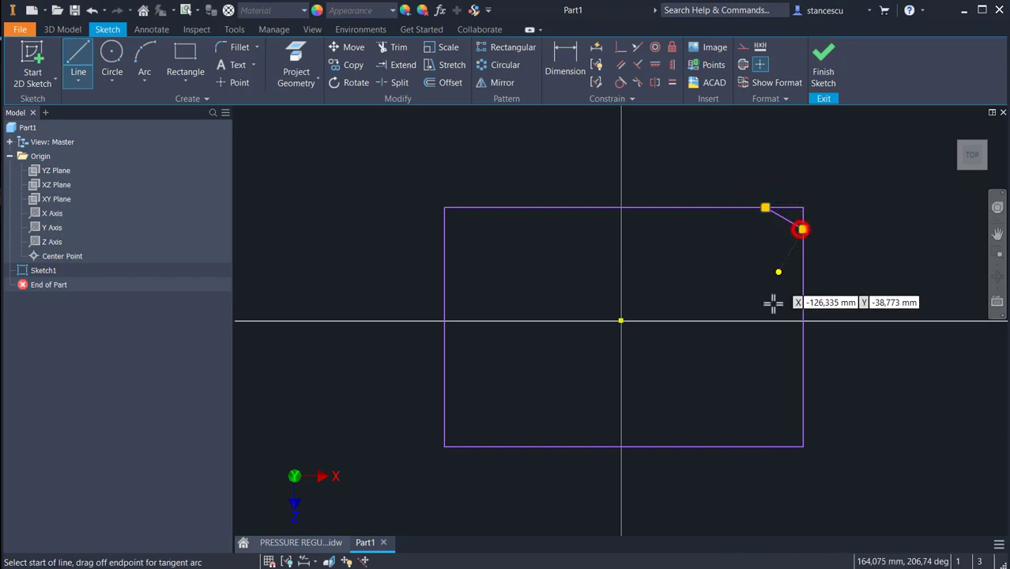
left_click(760, 447)
left_click(803, 427)
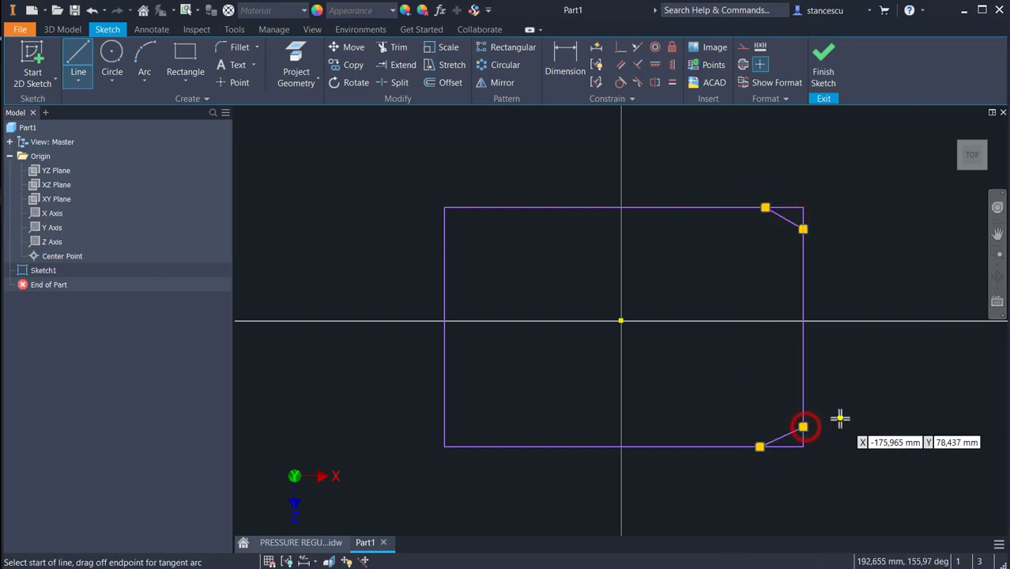
key("Escape")
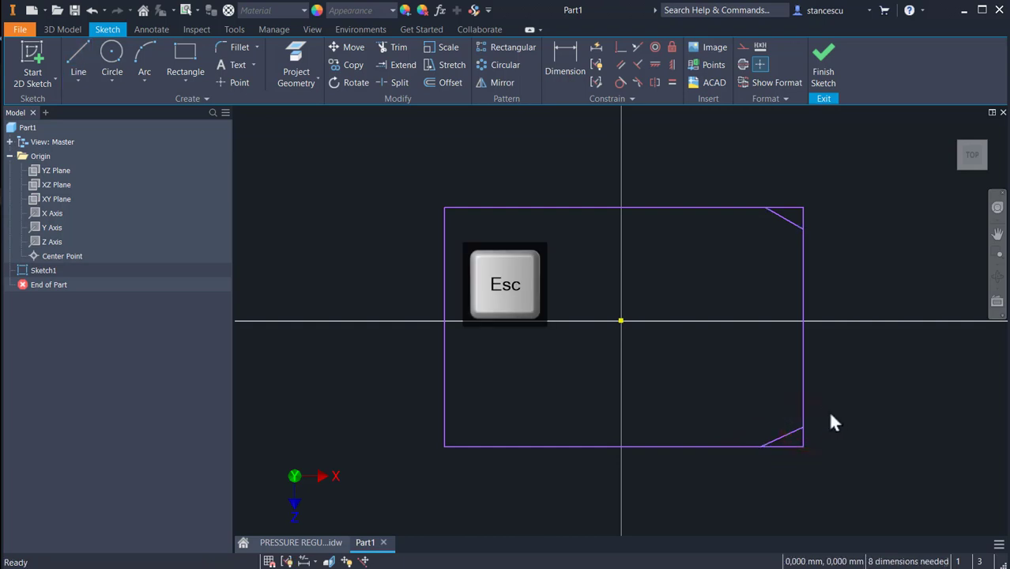
- Trim the leftover edge segments outside the two slanted lines at the rectangle's right-hand corners
left_click(396, 49)
left_click(789, 207)
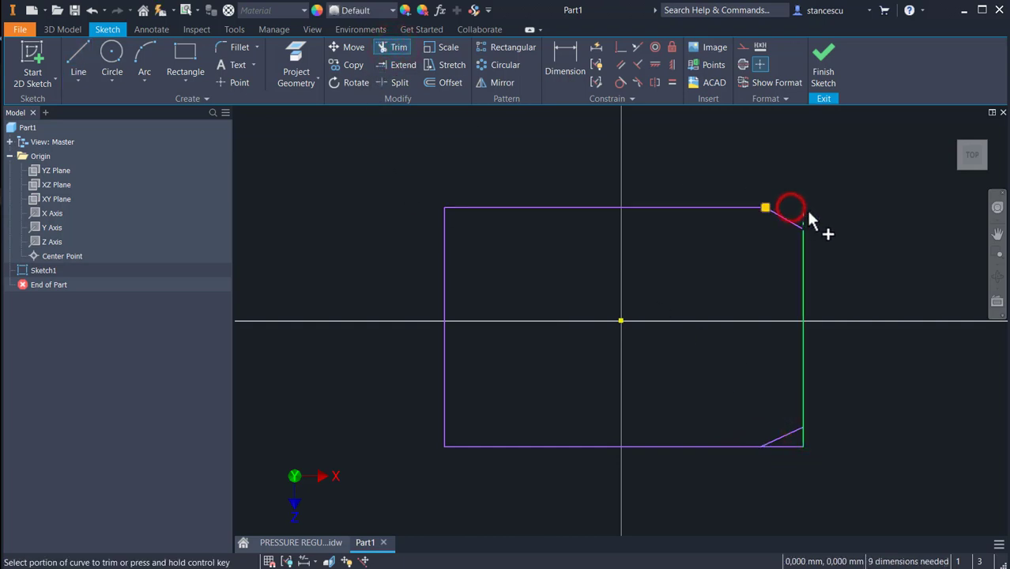
left_click(799, 220)
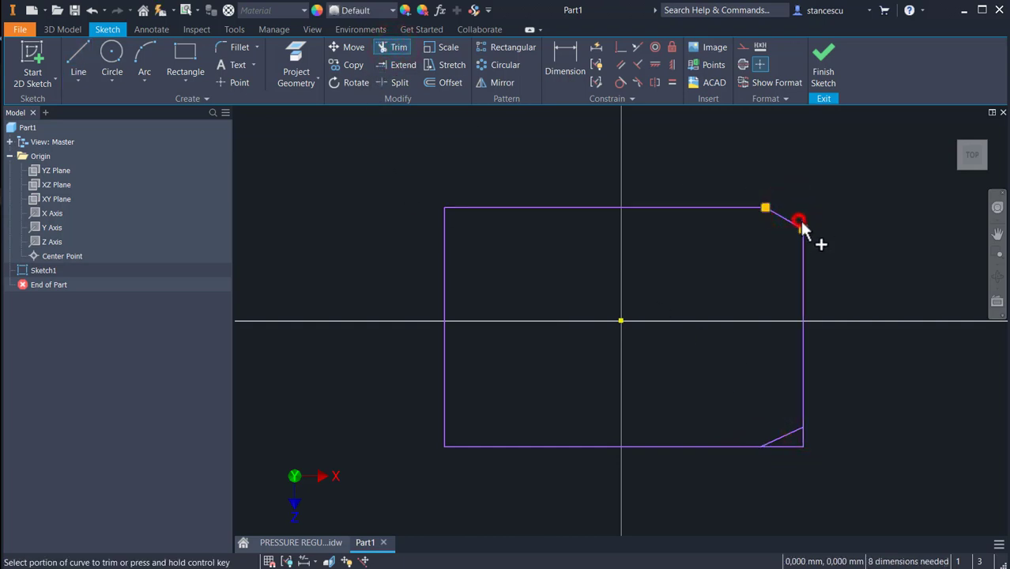
left_click(800, 440)
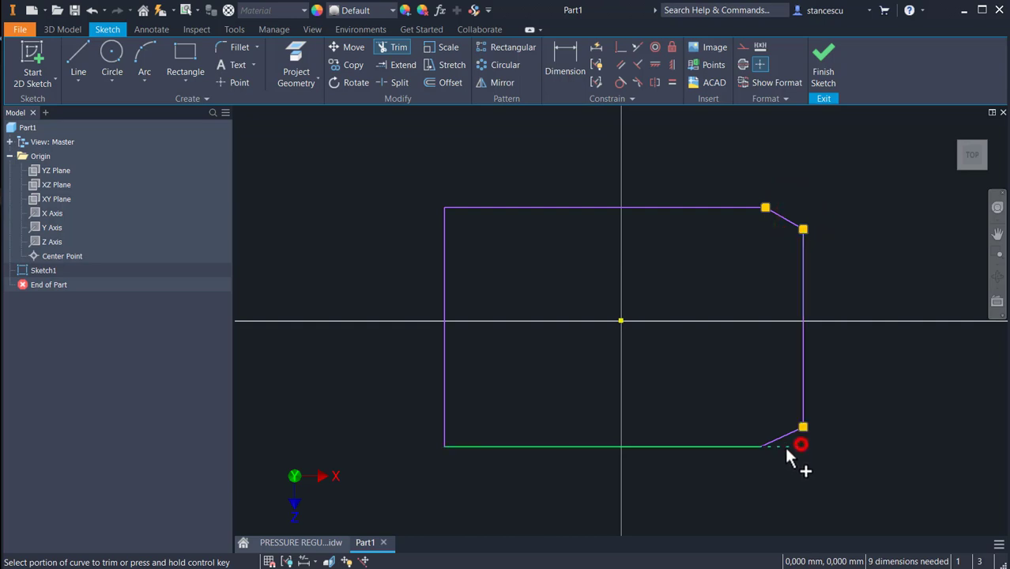
left_click(786, 447)
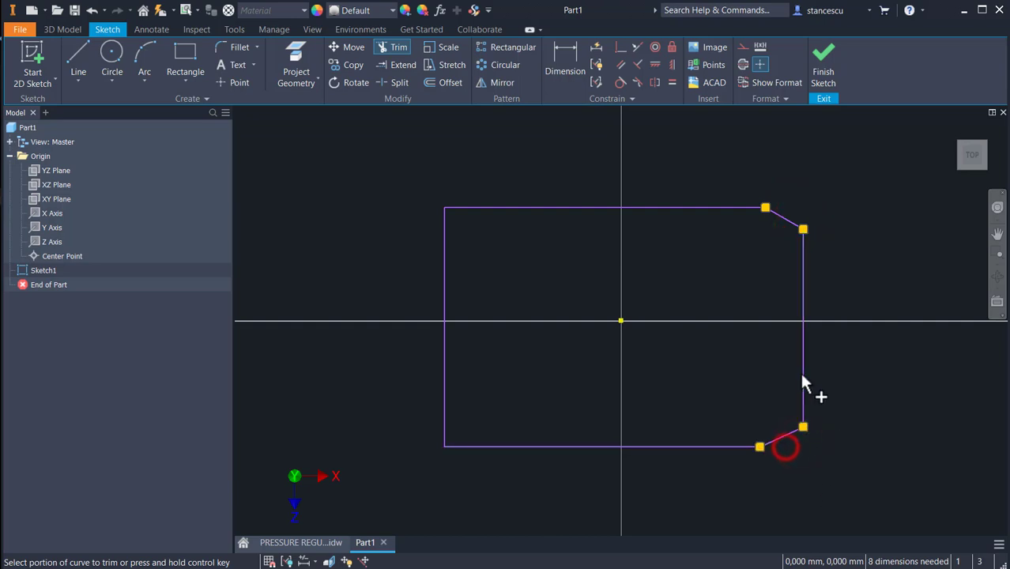
- Dimension the profile's overall width between its left and right vertical edges as 125 mm
left_click(569, 66)
left_click(441, 291)
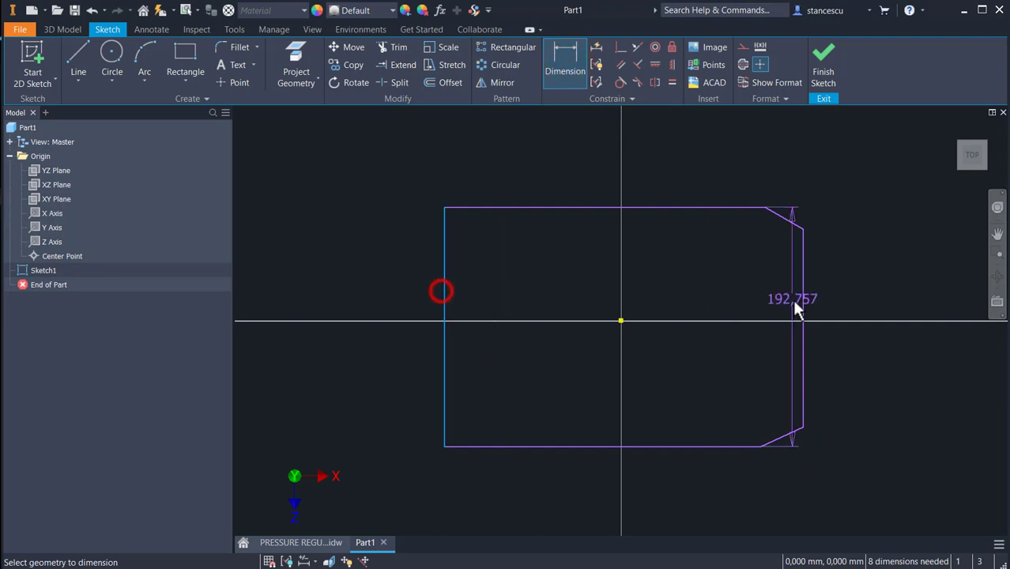
left_click(801, 301)
left_click(672, 491)
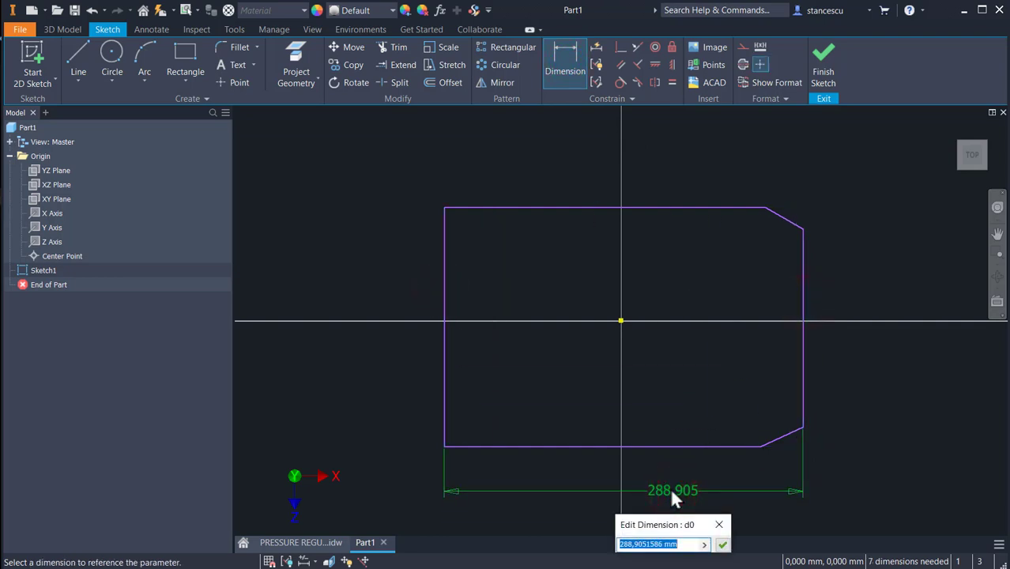
type("125")
key("Return")
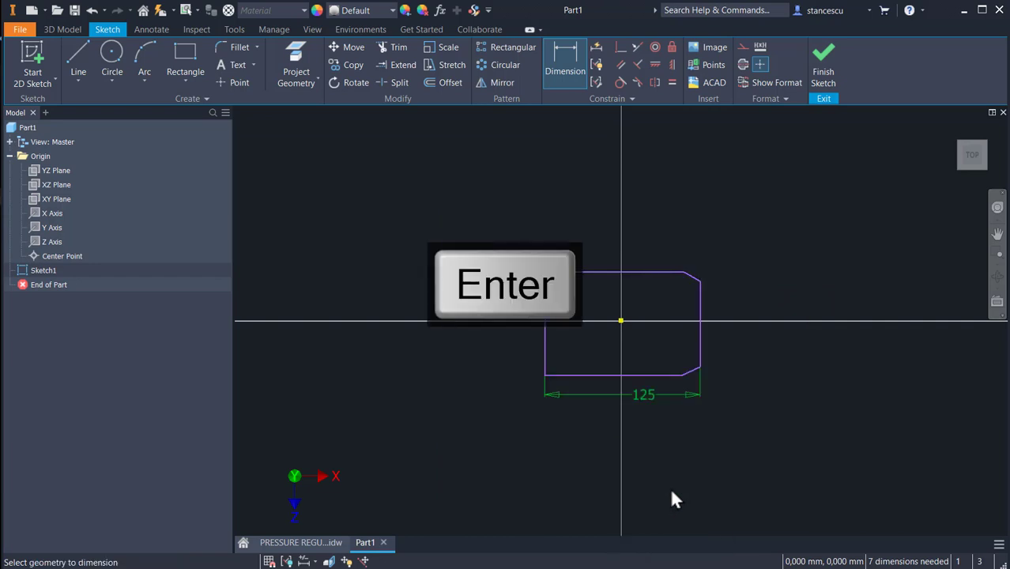
- Dimension the horizontal distance from the origin to the profile's right vertical edge as 65 mm
left_click(620, 320)
left_click(697, 307)
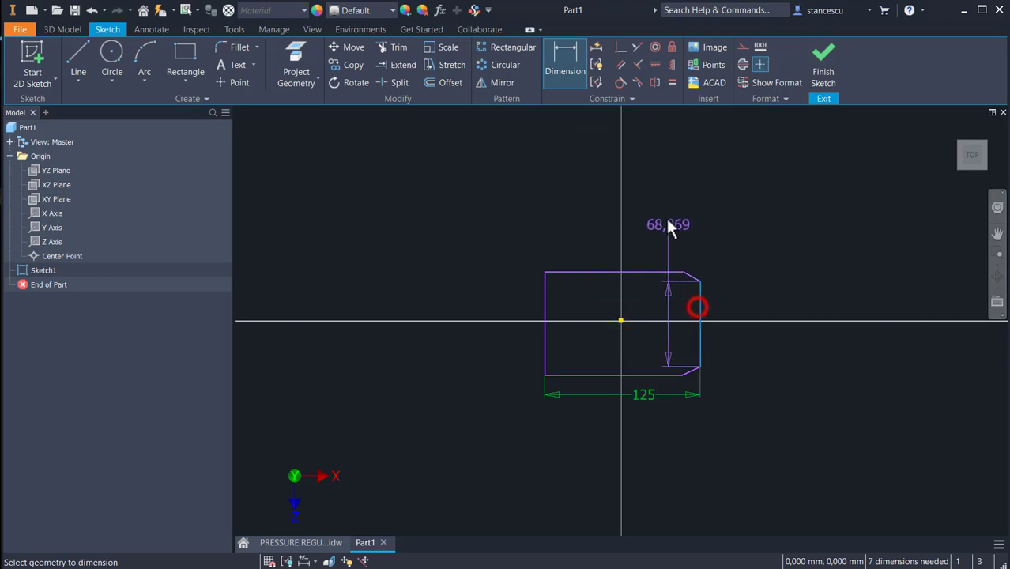
key("Escape")
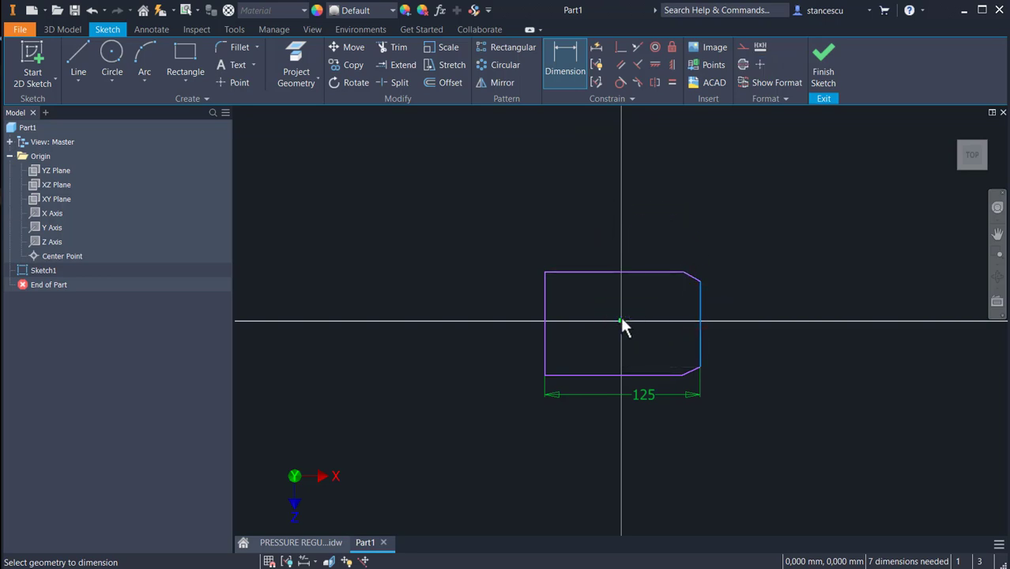
left_click(620, 320)
left_click(658, 218)
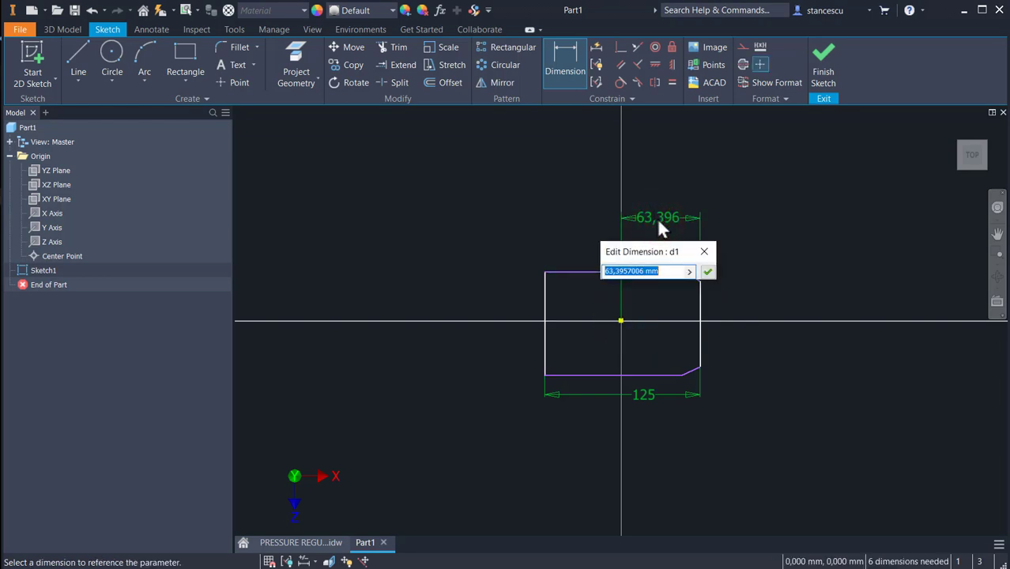
type("65")
key("Return")
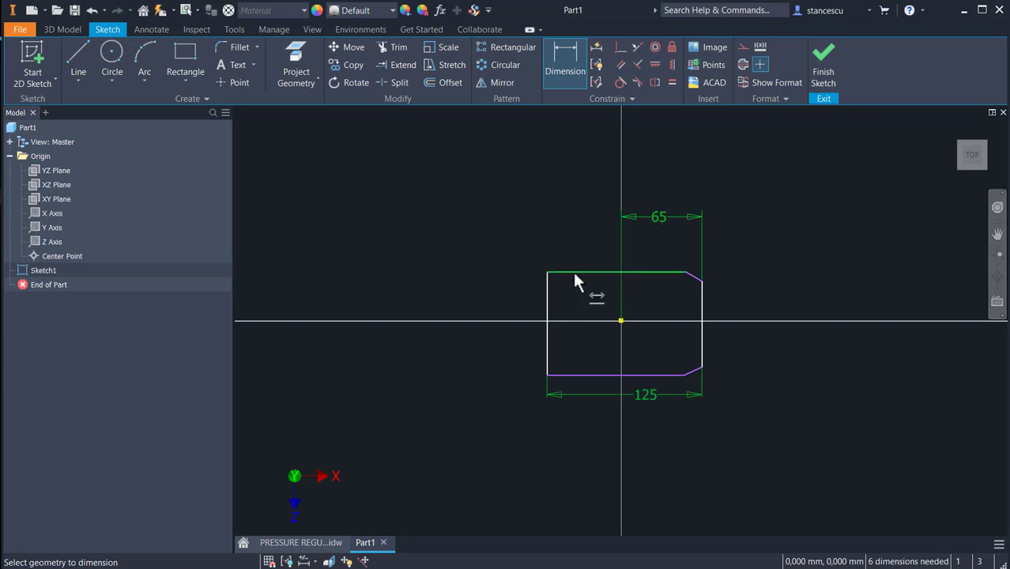
- Apply a horizontal constraint between the origin and the midpoint of the profile's left edge
left_click(653, 64)
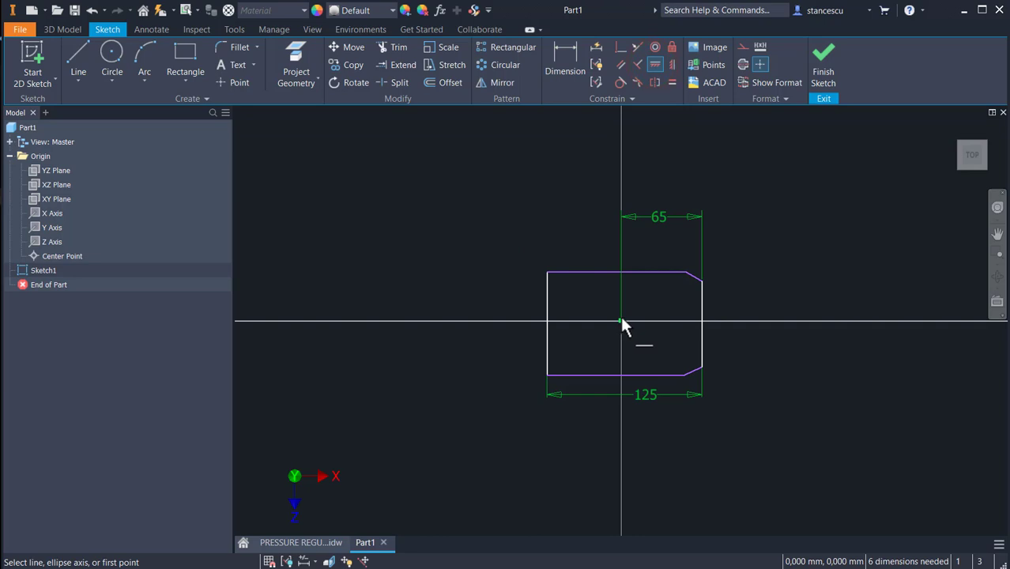
left_click(622, 321)
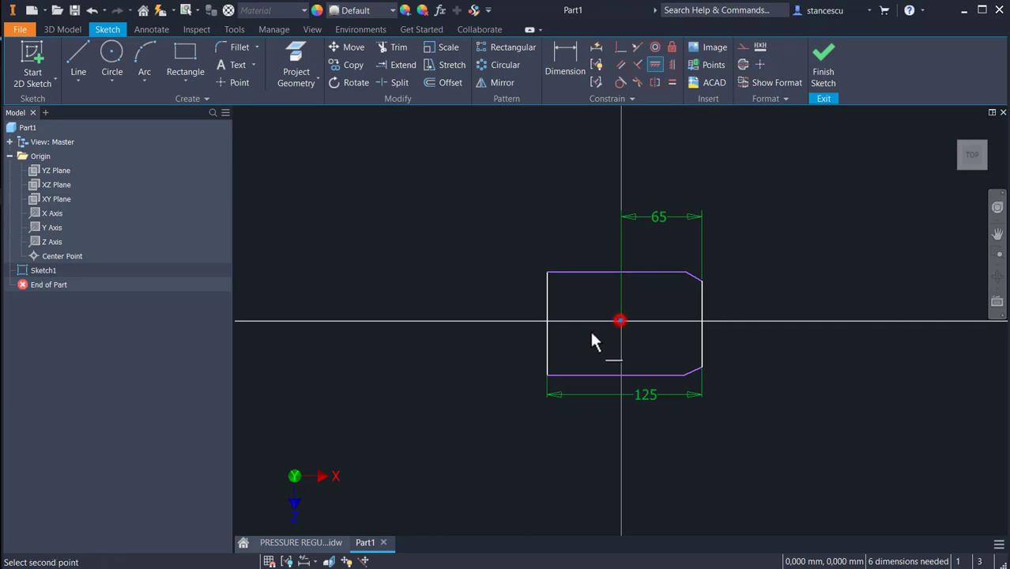
left_click(545, 324)
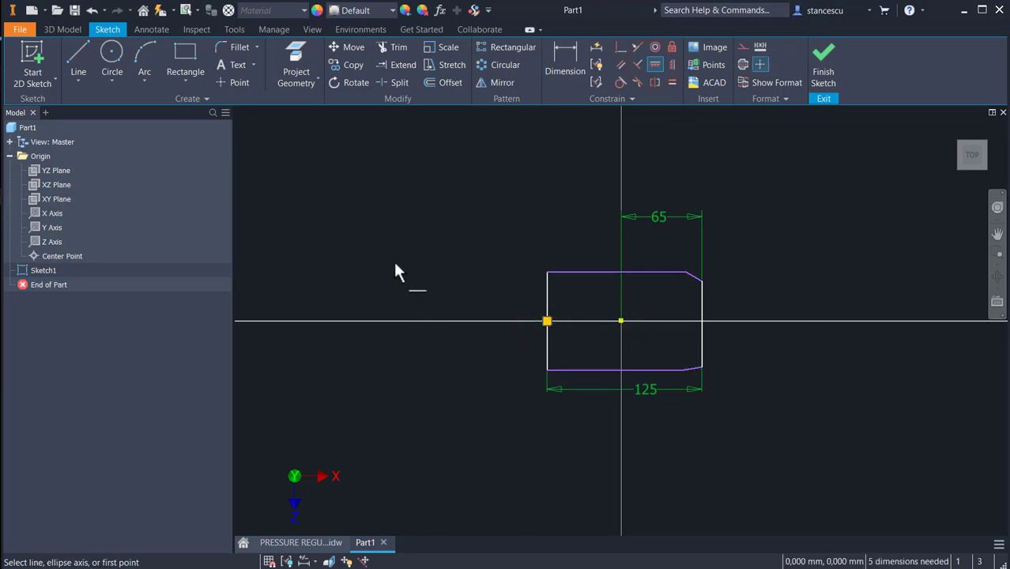
scroll(485, 301, "up", 3)
middle_click_drag(490, 307, 372, 272)
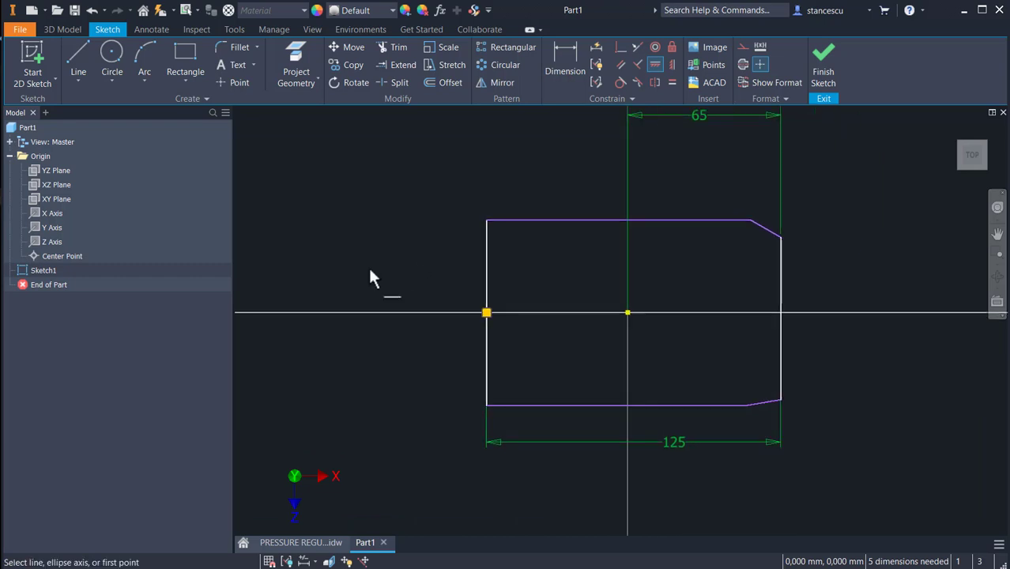
- Draw a horizontal construction line from the left edge's midpoint through the origin to the right edge, and switch construction mode off
left_click(86, 54)
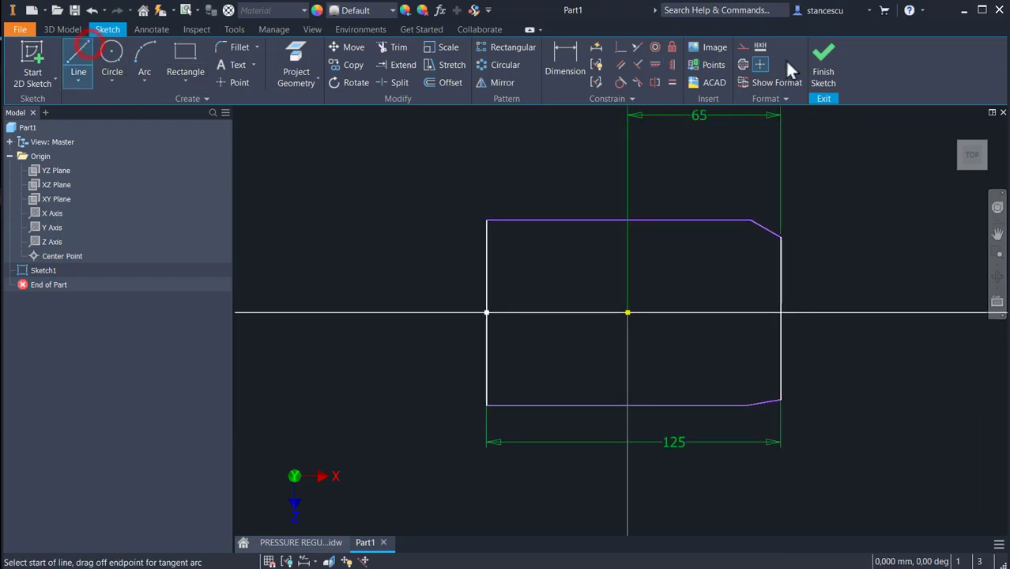
left_click(742, 49)
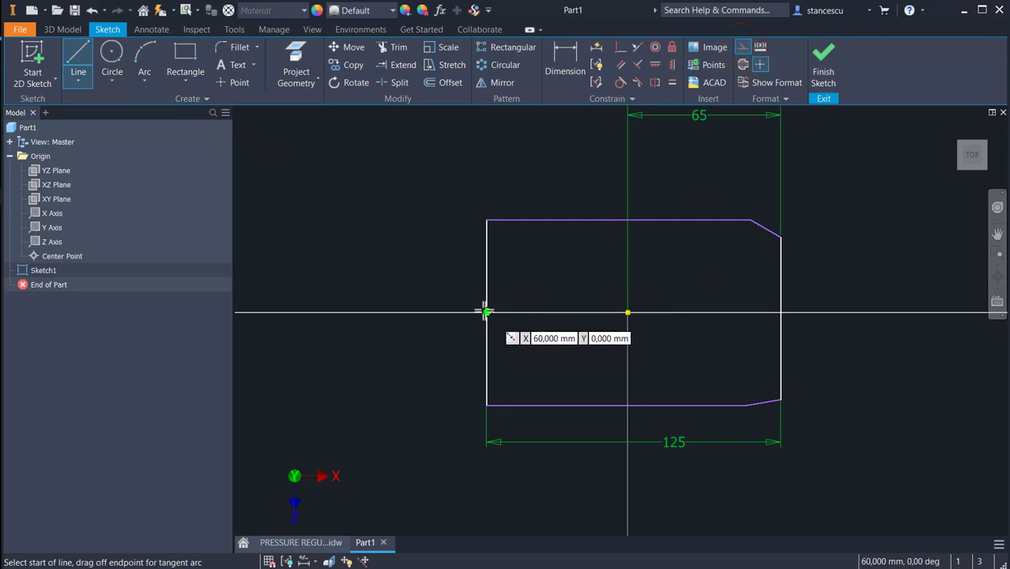
left_click(486, 312)
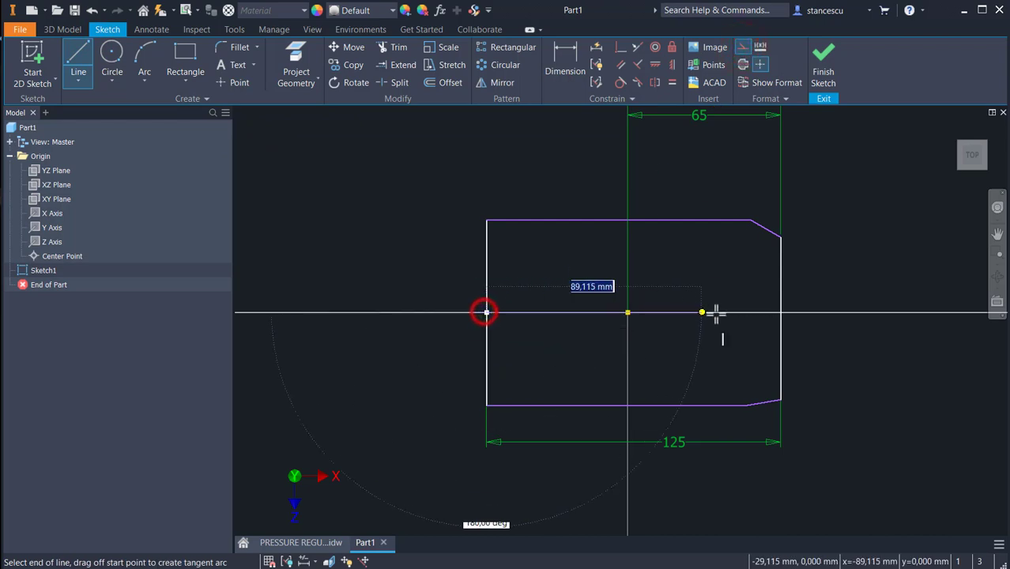
double_click(780, 312)
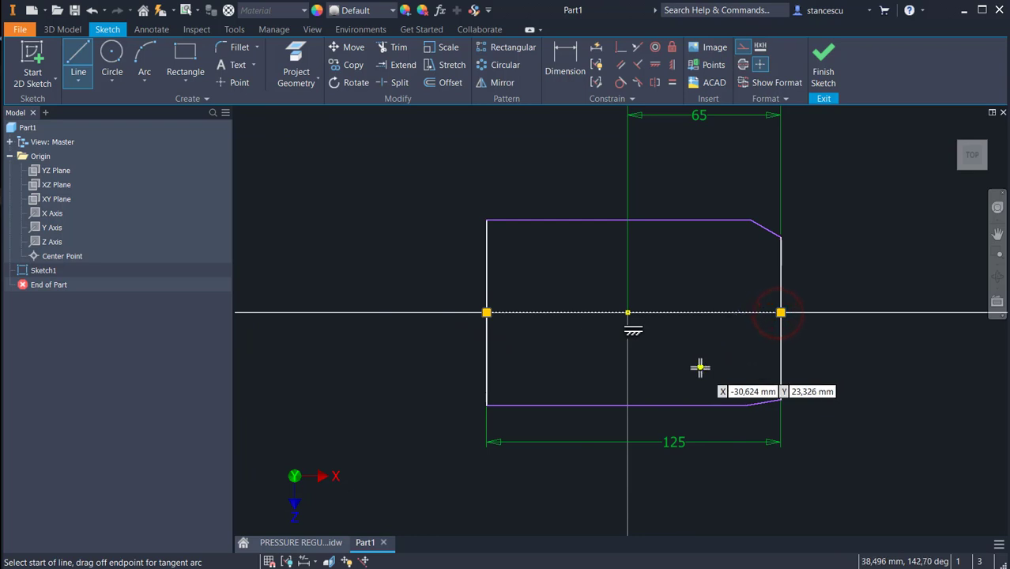
key("Escape")
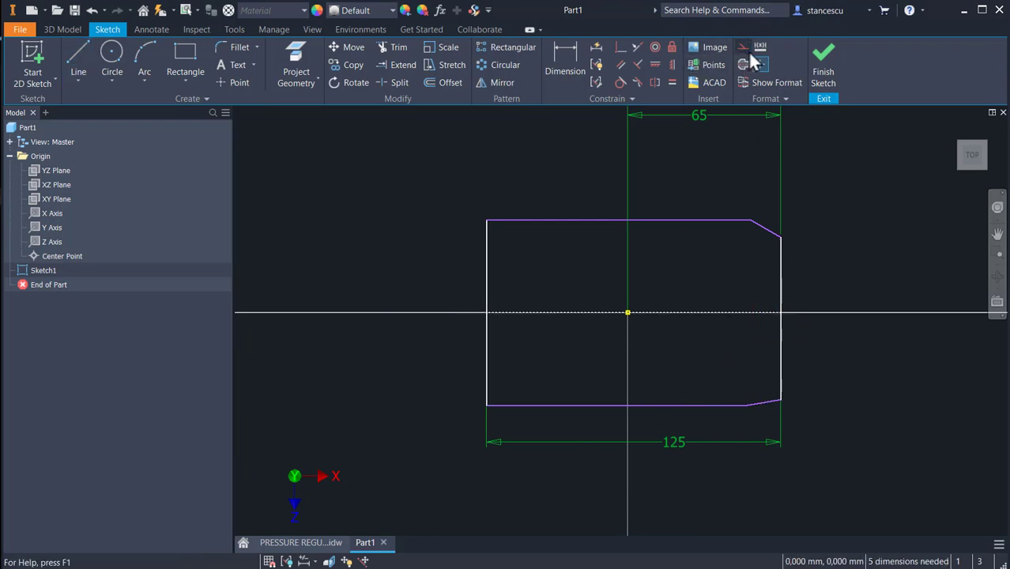
left_click(747, 48)
- Make the two slanted corner lines symmetric about the horizontal construction line
left_click(655, 81)
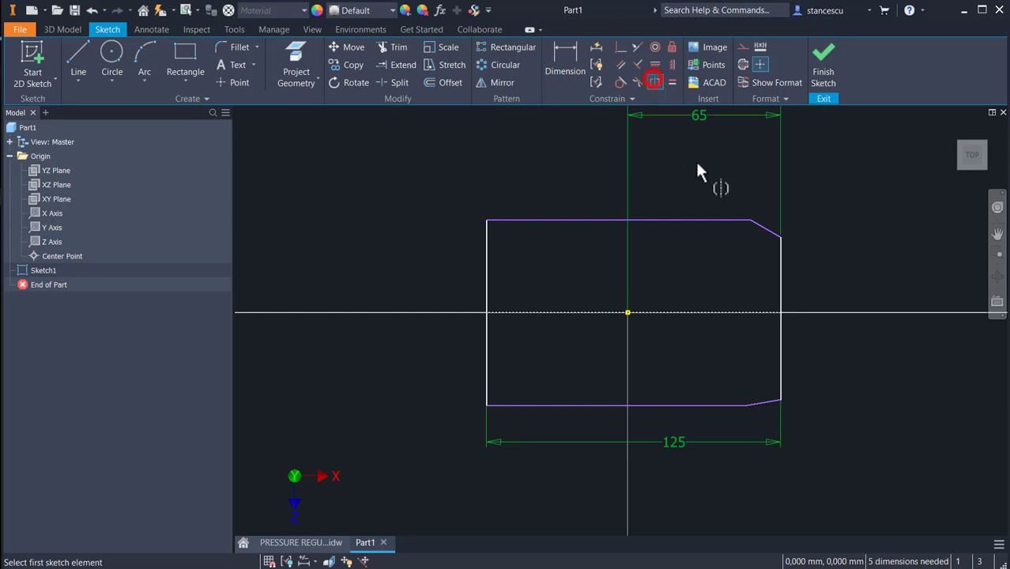
left_click(772, 230)
left_click(757, 401)
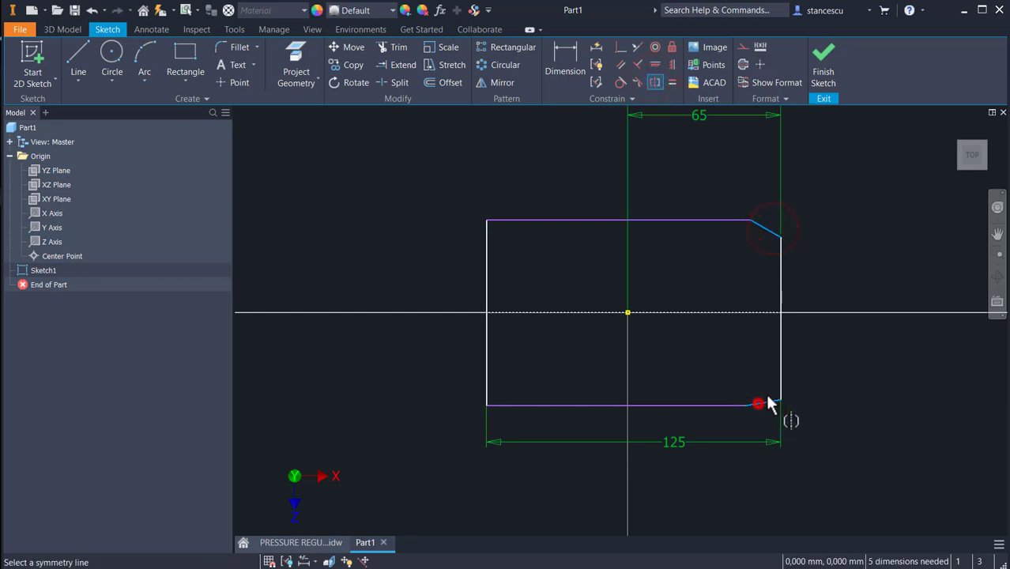
left_click(728, 309)
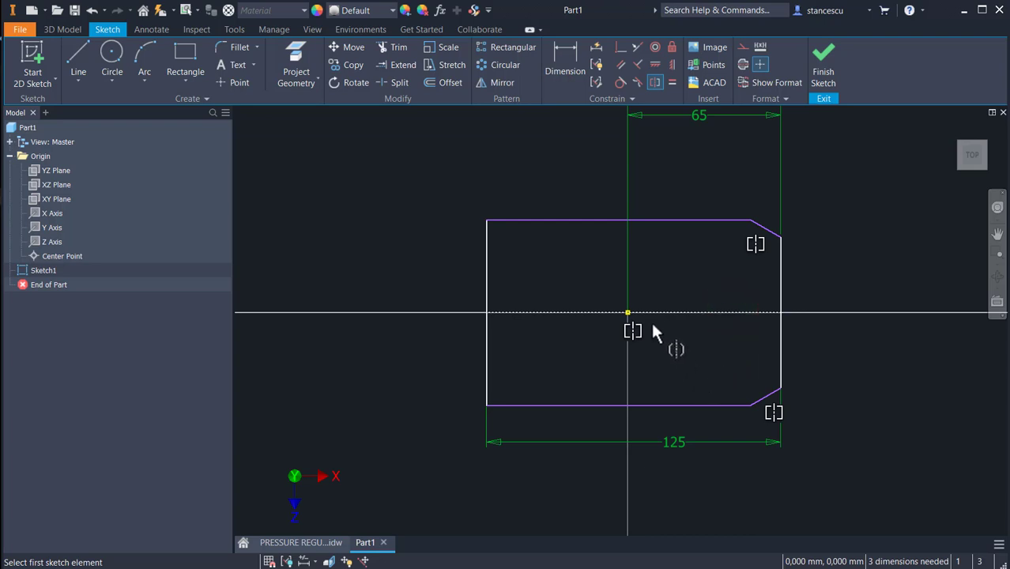
key("Escape")
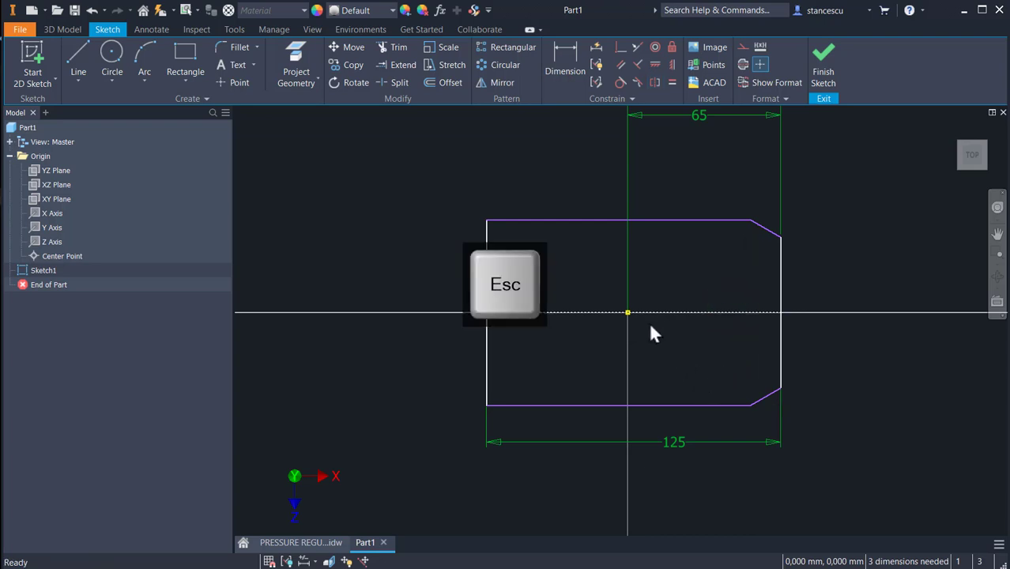
- Dimension the angle between the profile's upper edge and the upper slanted corner line as 15 degrees
left_click(563, 61)
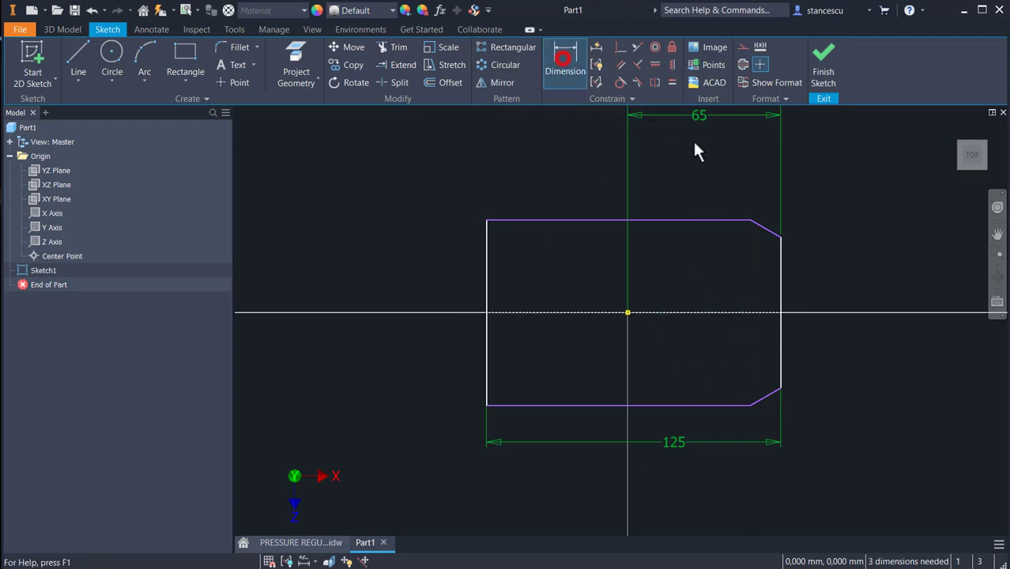
left_click(770, 233)
left_click(735, 219)
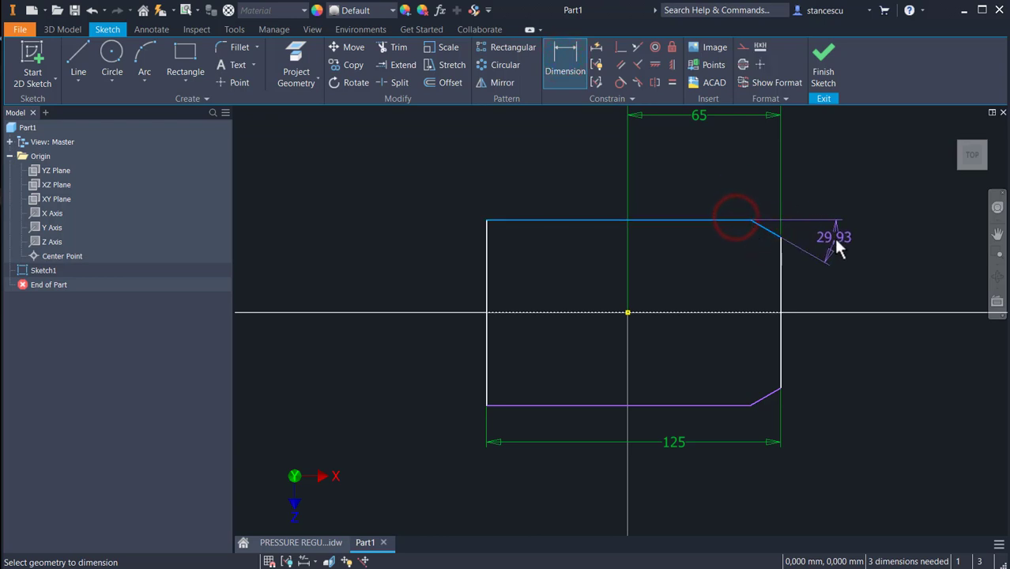
left_click(837, 242)
type("15")
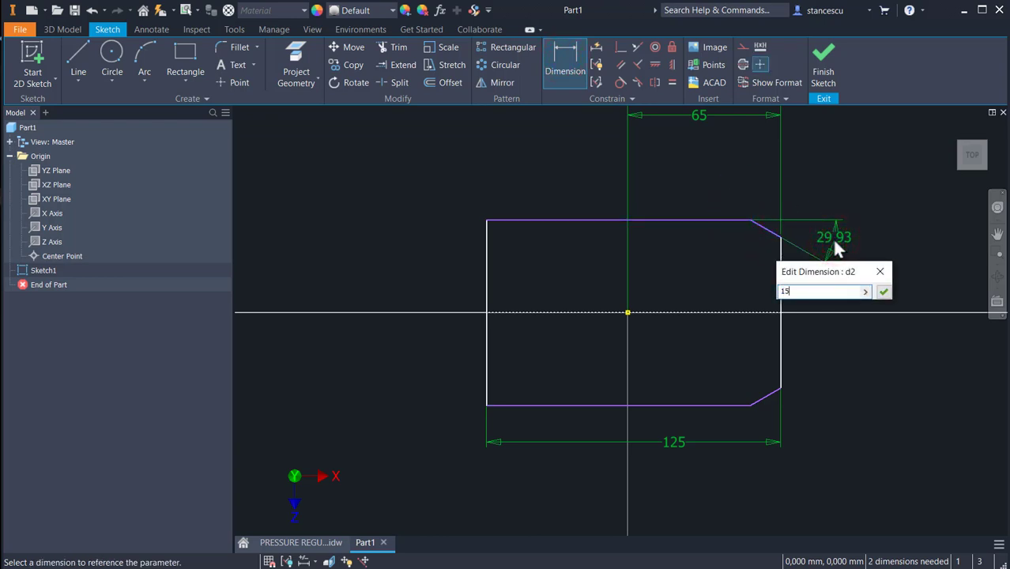
key("Return")
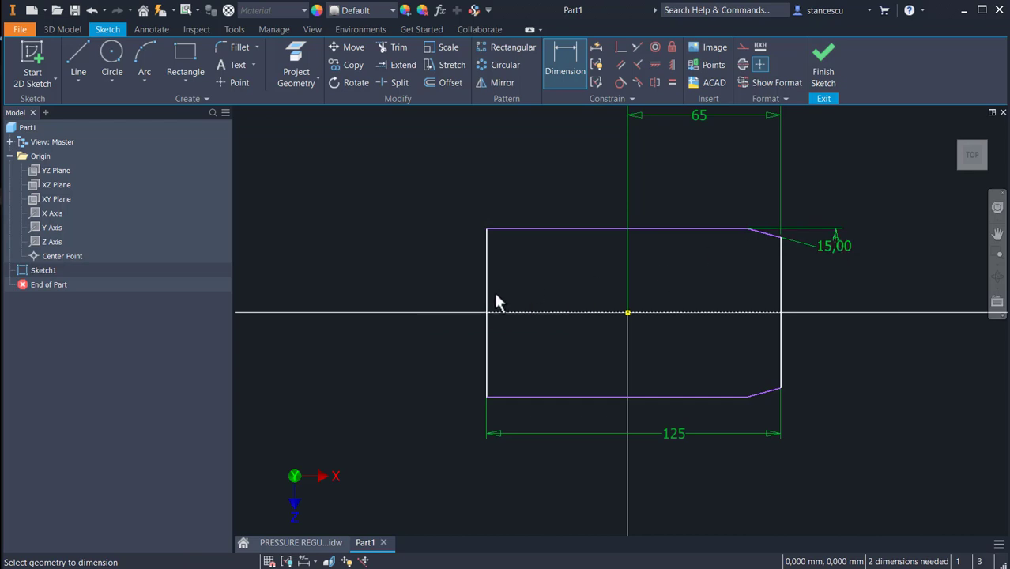
- Dimension the vertical distance between the profile's upper and lower edges as 120 mm
left_click(575, 228)
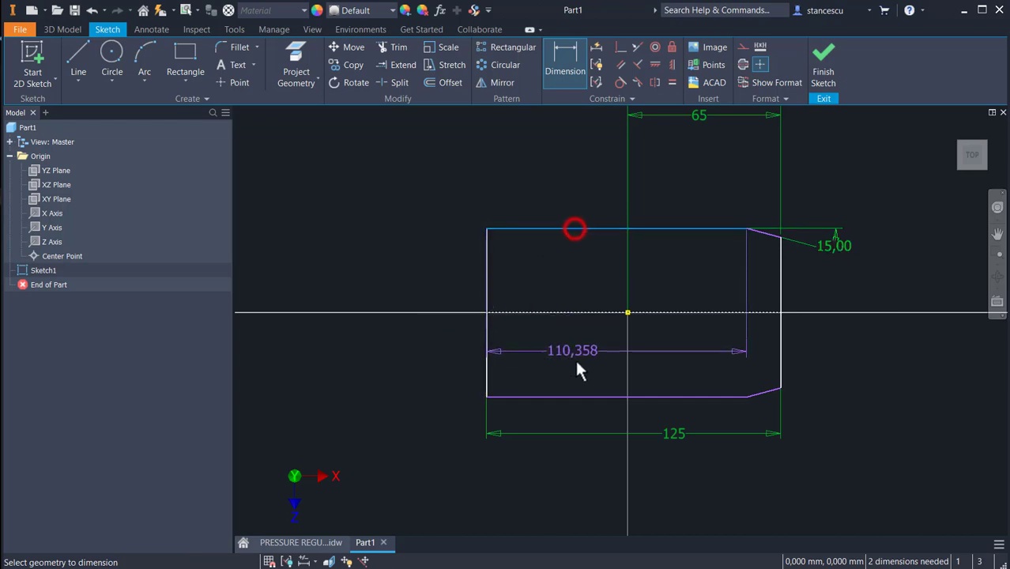
left_click(574, 395)
left_click(431, 291)
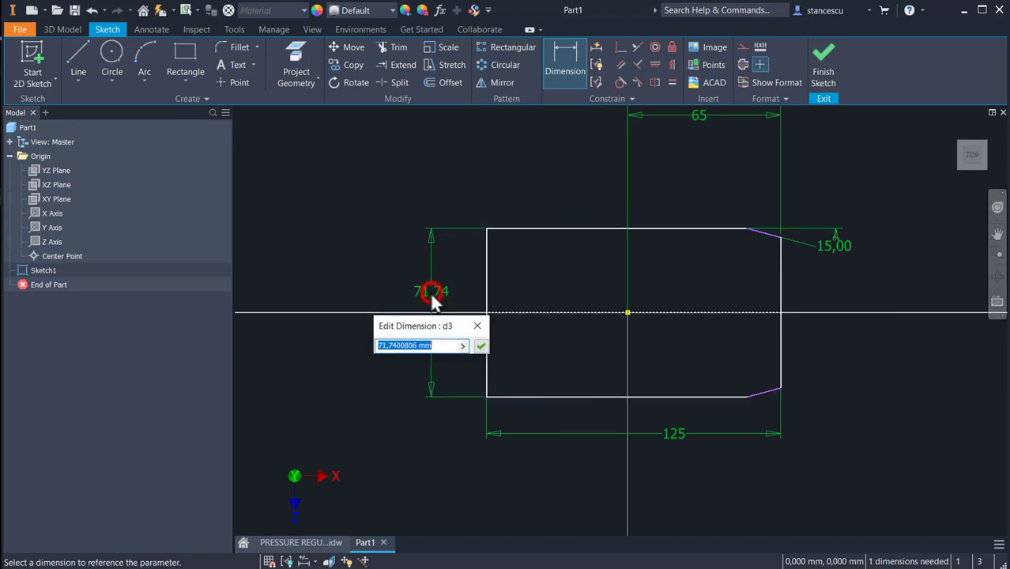
type("120")
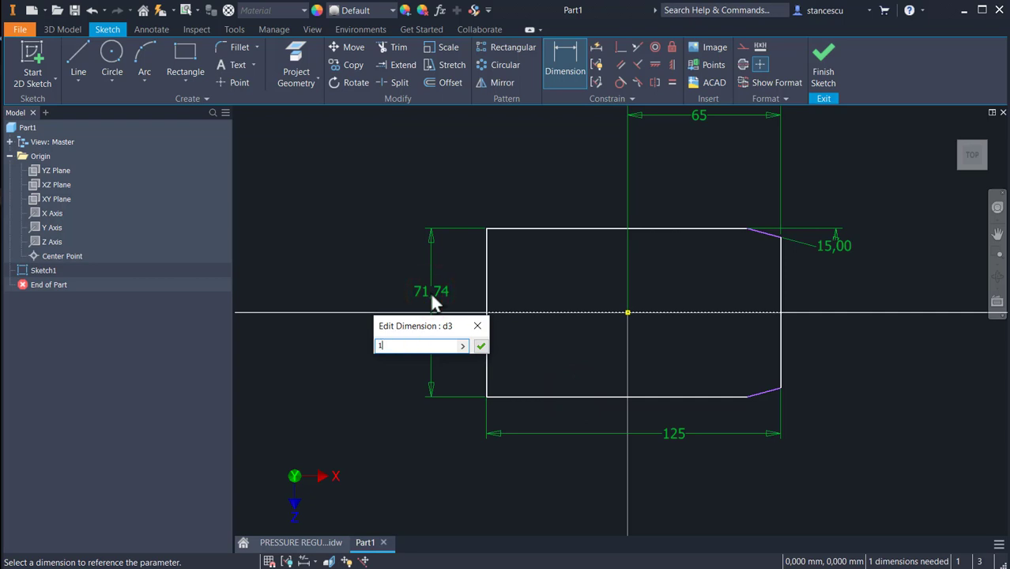
key("Return")
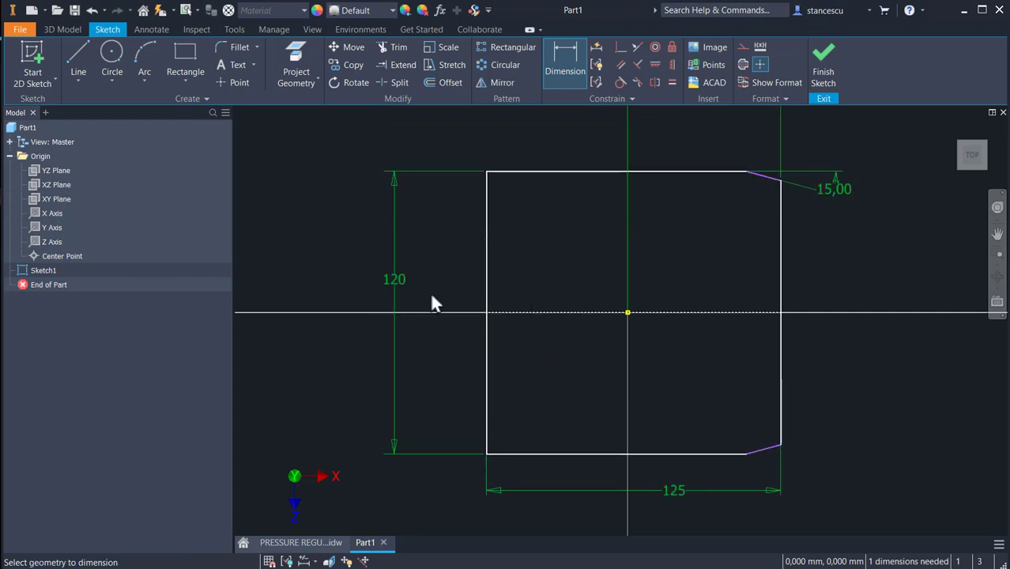
- Dimension the length of the profile's right vertical edge as 110 mm
left_click(779, 269)
left_click(879, 283)
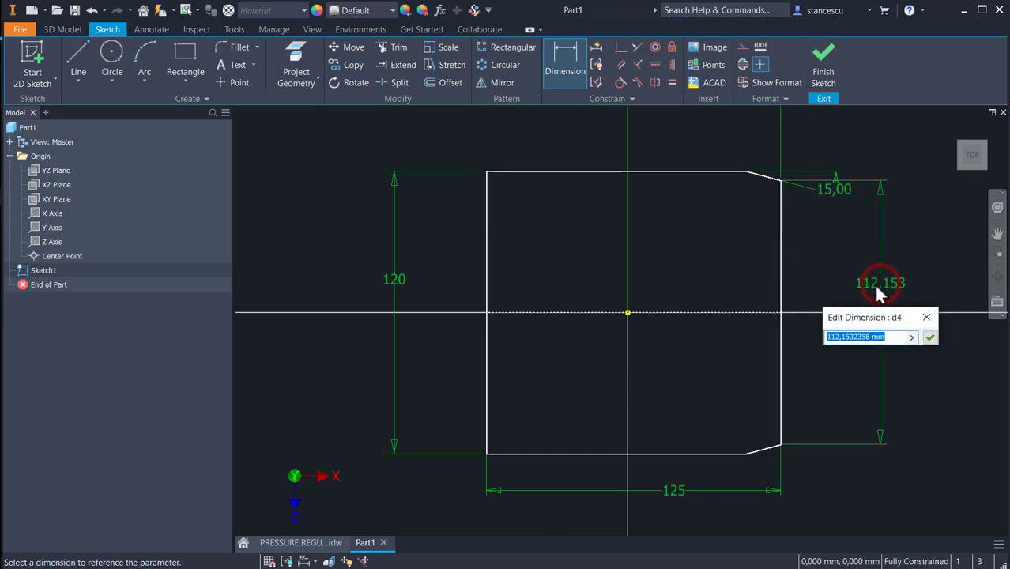
type("110")
key("Return")
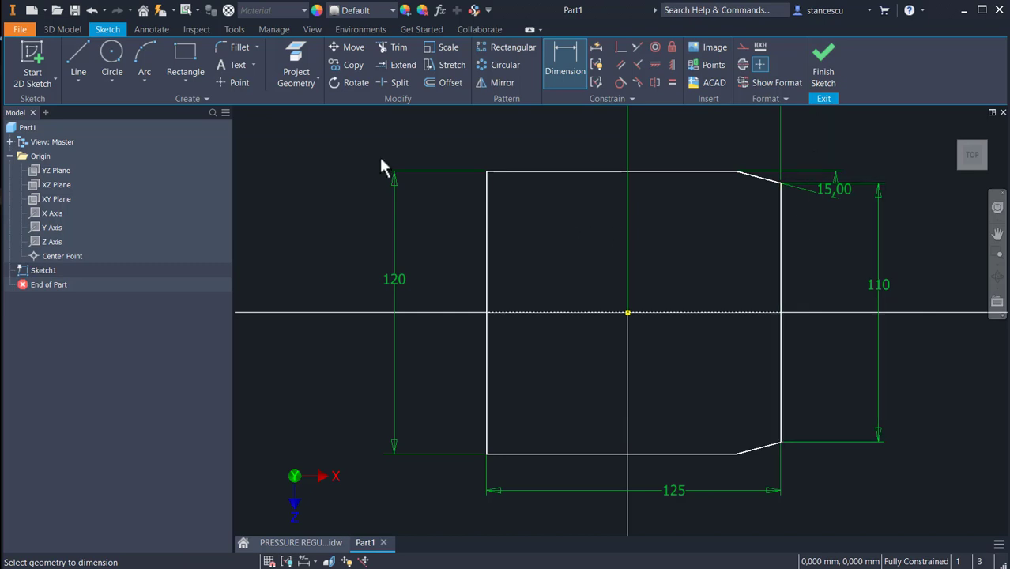
- Set the sketch fillet radius to 15 mm and try to round the corner between the upper edge and the upper slanted line
left_click(240, 49)
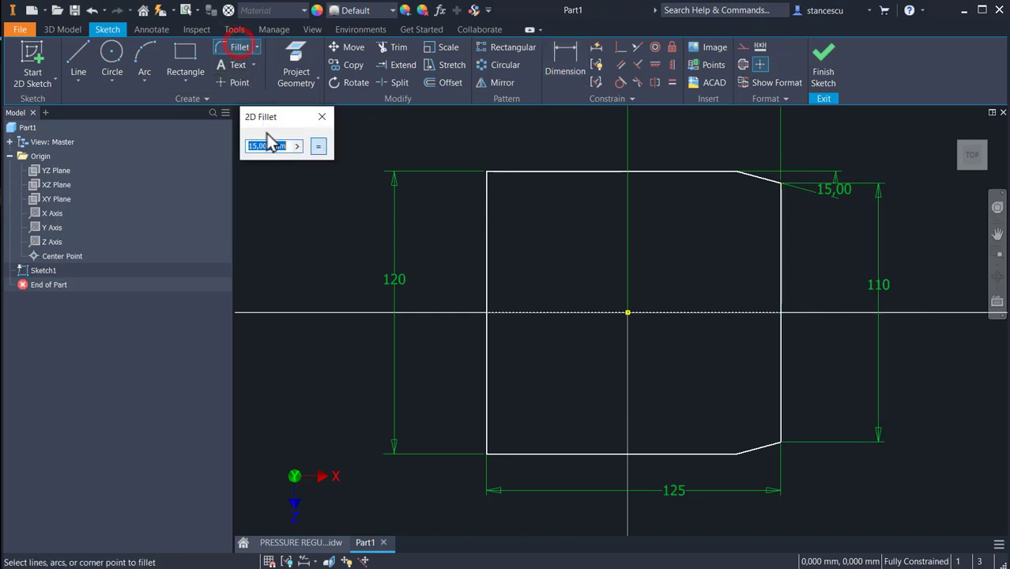
type("12")
key("BackSpace")
type("5")
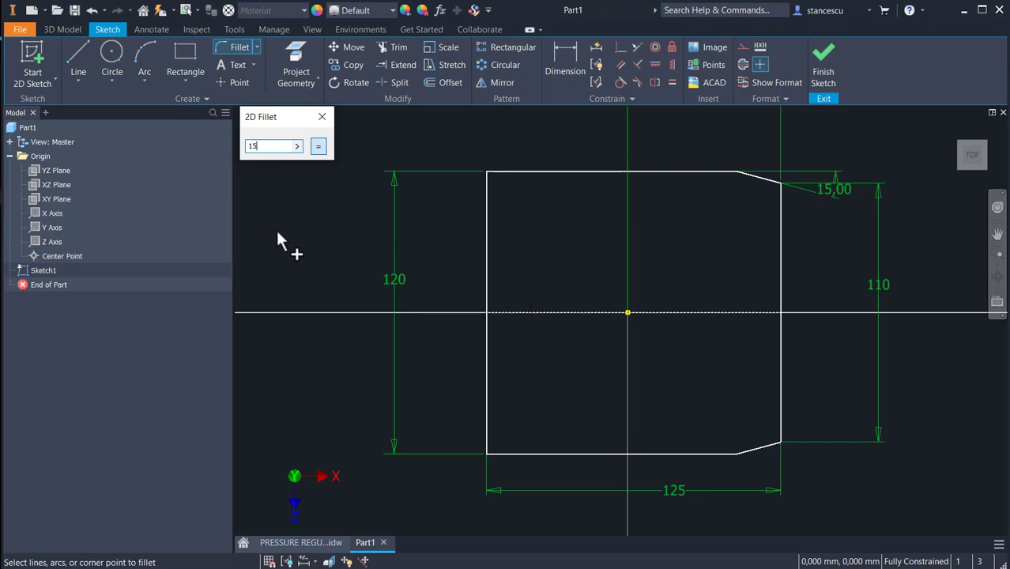
left_click(719, 171)
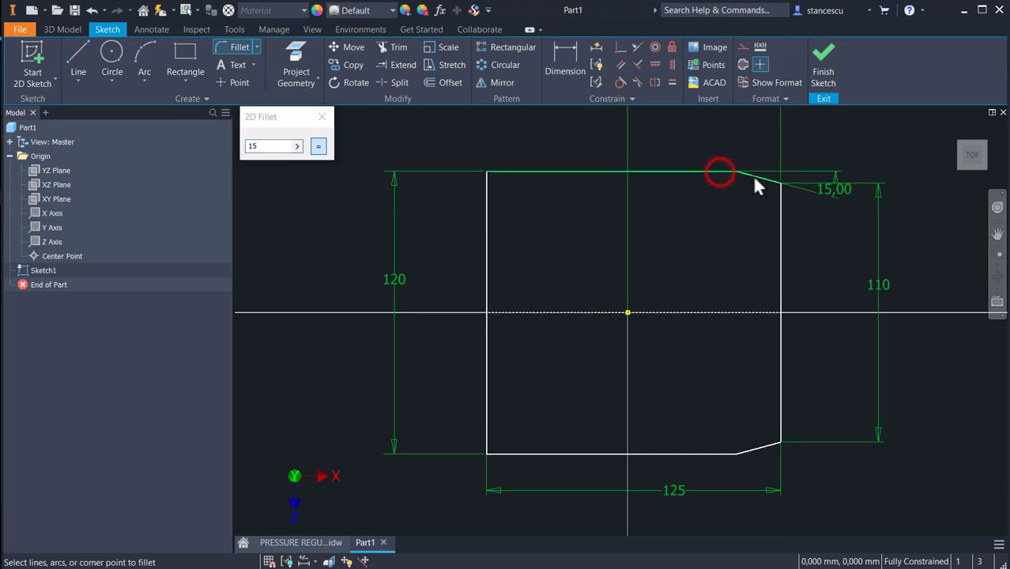
left_click(752, 175)
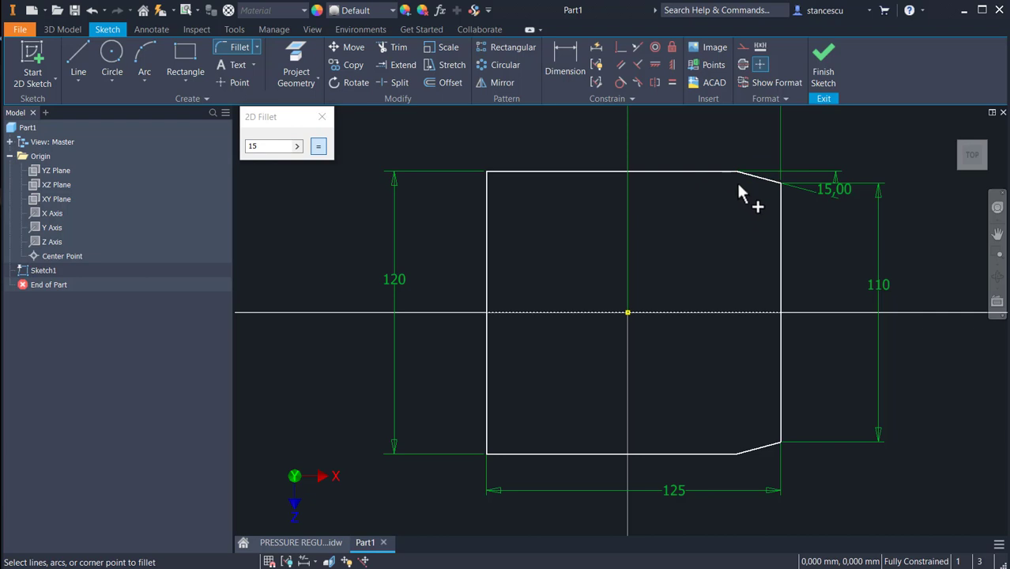
scroll(737, 184, "up", 3)
left_click(713, 164)
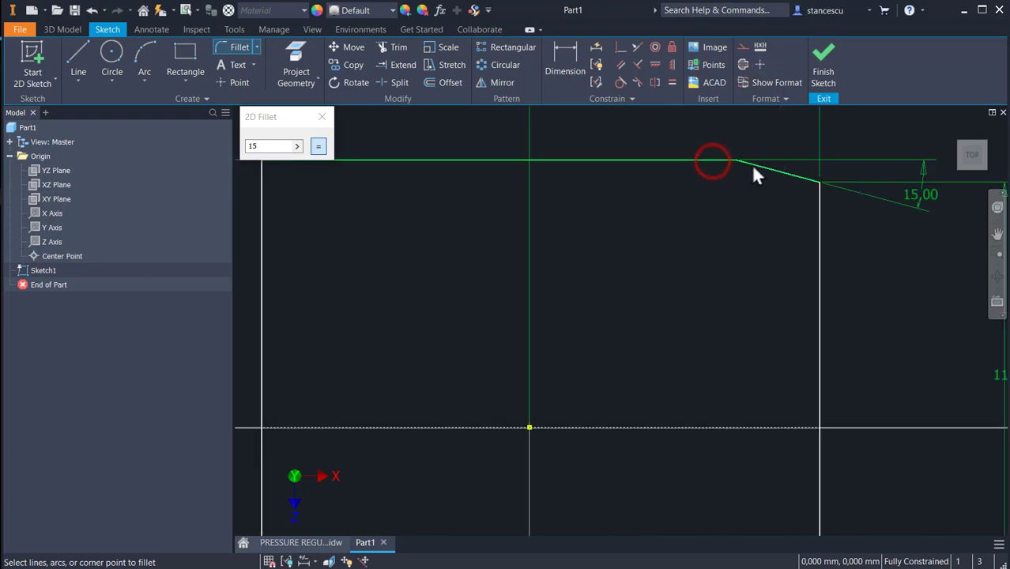
left_click(753, 168)
- Fillet the corner between the profile's lower edge and the lower slanted line with a 15 mm radius
middle_click_drag(722, 267, 709, 60)
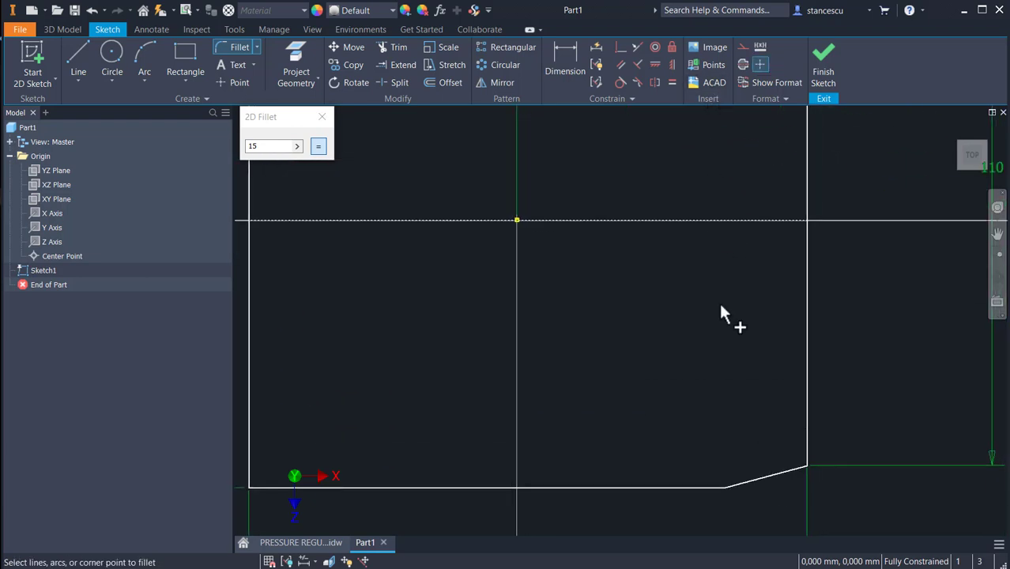
left_click(703, 486)
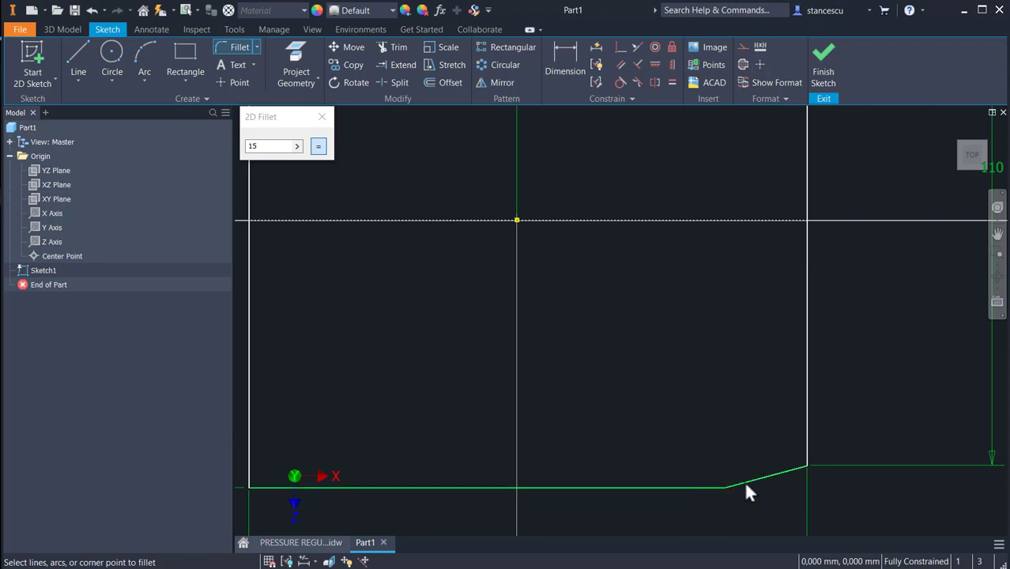
left_click(745, 482)
left_click(715, 486)
left_click(739, 481)
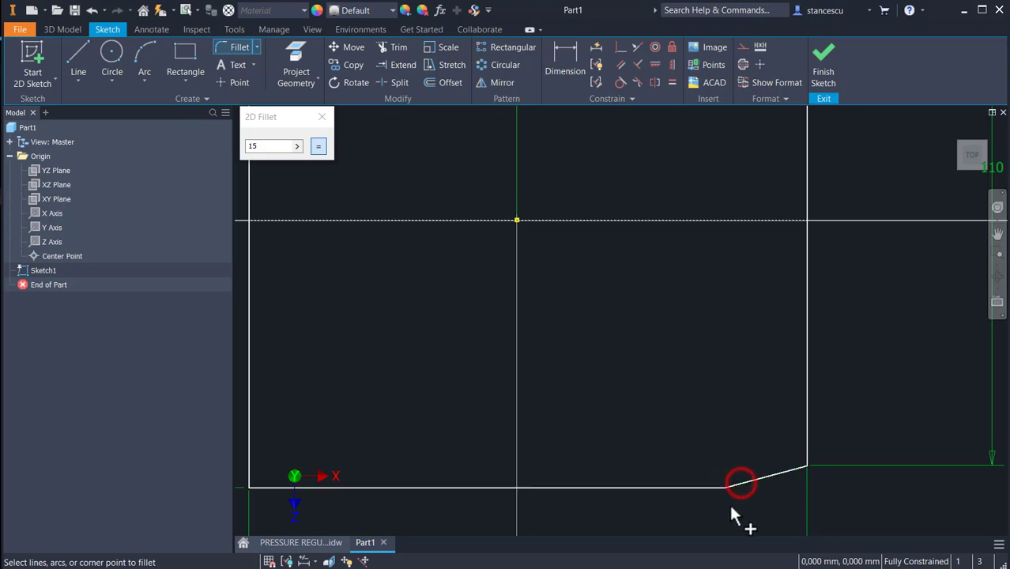
scroll(728, 503, "up", 6)
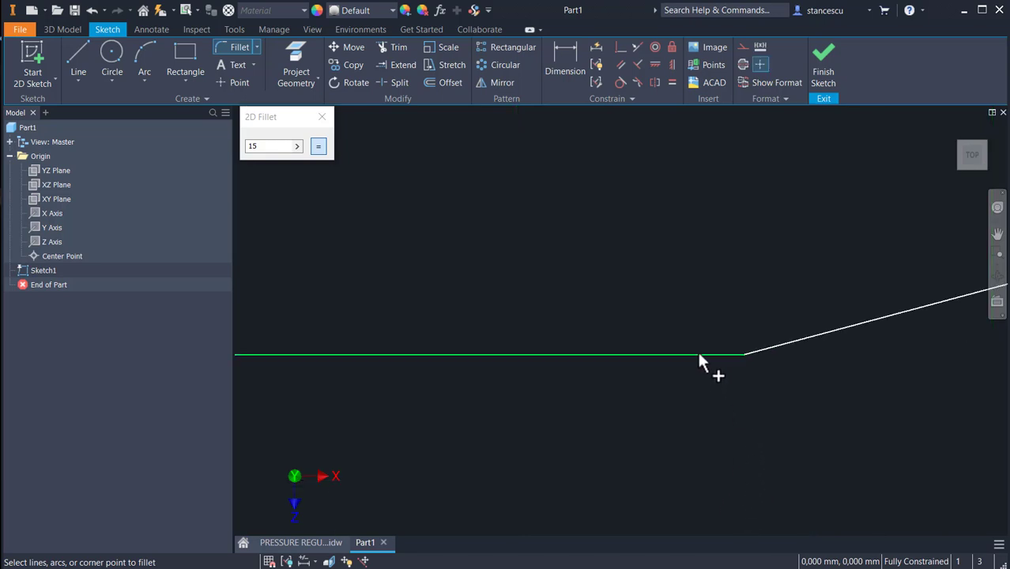
left_click(698, 355)
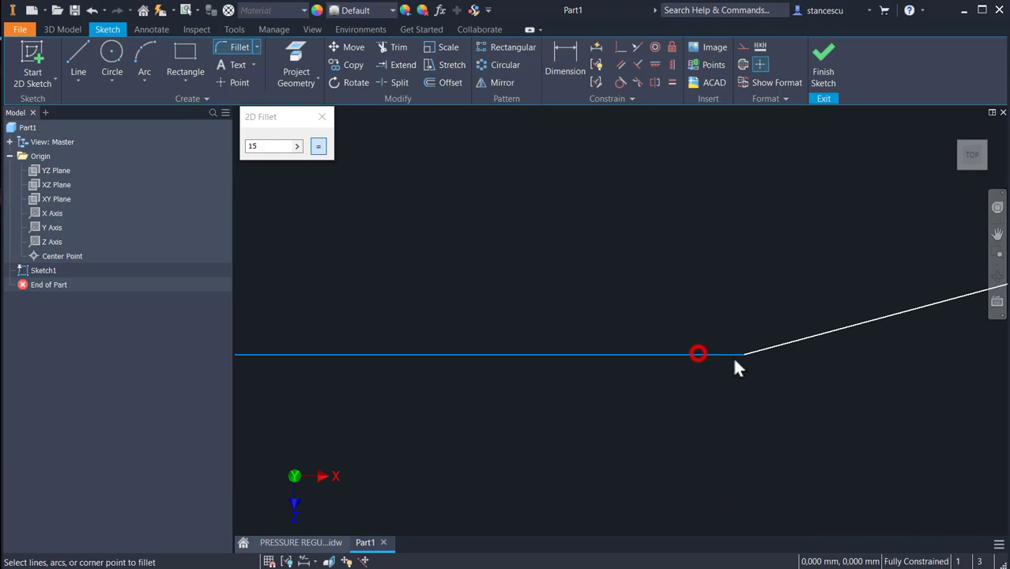
left_click(775, 345)
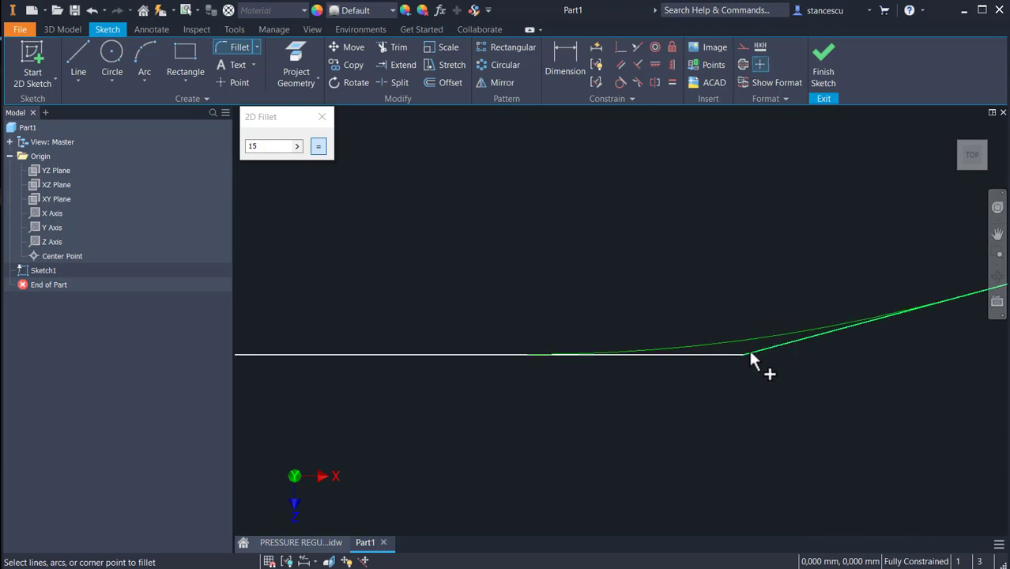
left_click(749, 353)
left_click(722, 352)
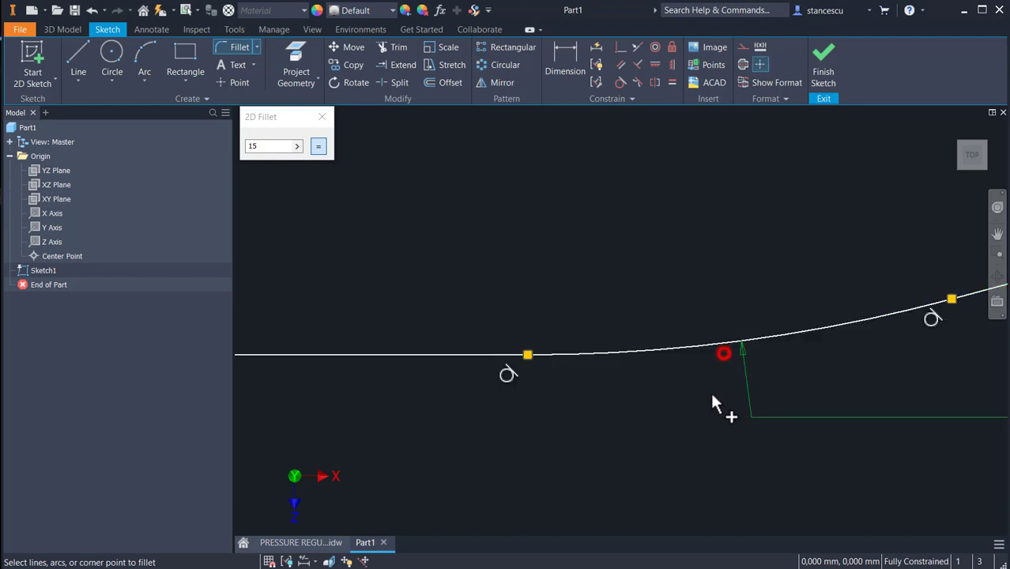
- Add an equal 15 mm fillet between the profile's upper edge and the upper slanted line, and end the Fillet command
scroll(671, 406, "down", 5)
scroll(676, 328, "down", 3)
middle_click_drag(678, 229, 723, 533)
middle_click_drag(697, 214, 703, 413)
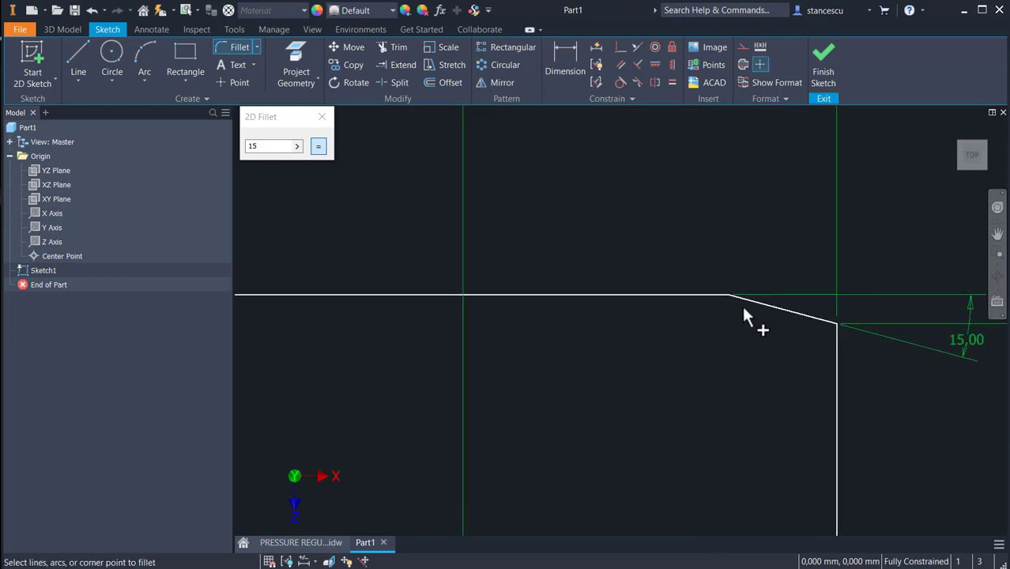
scroll(746, 304, "up", 3)
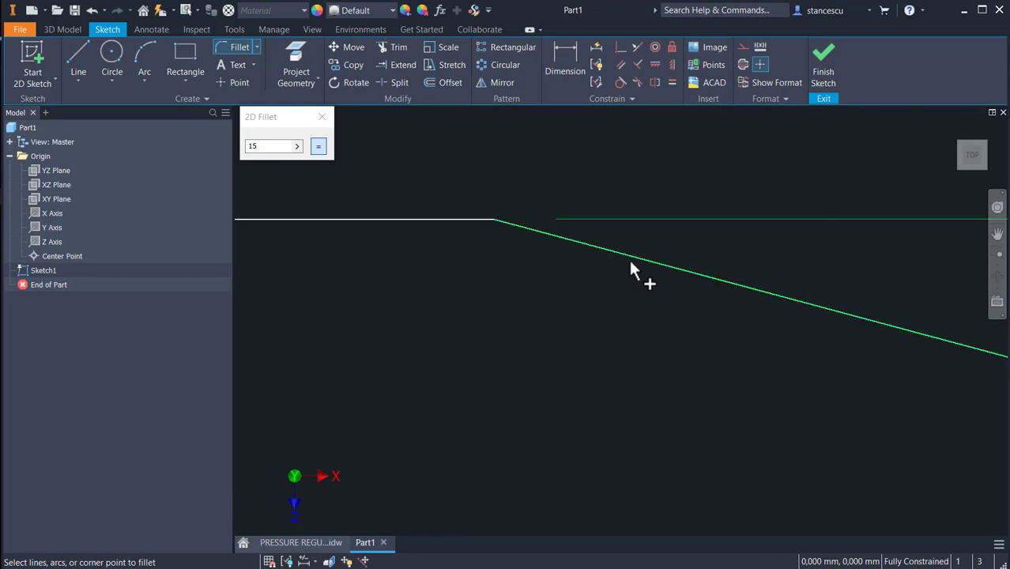
left_click(572, 243)
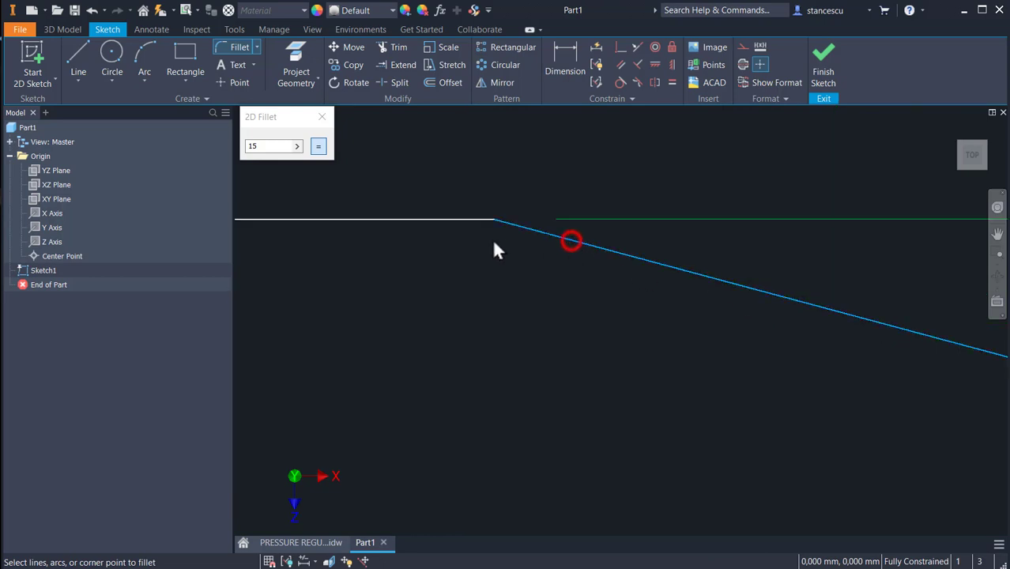
left_click(445, 229)
scroll(490, 387, "down", 5)
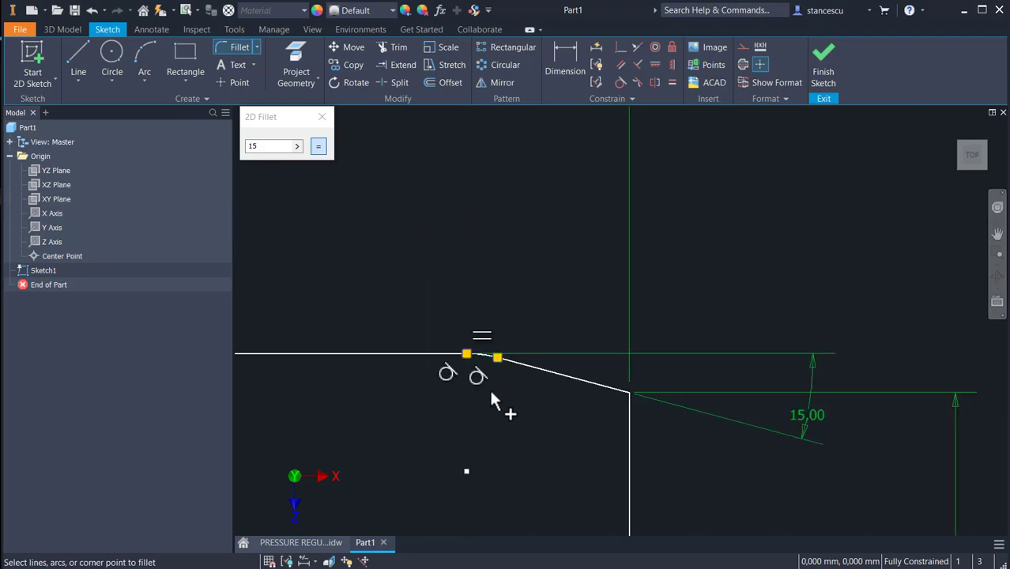
key("Escape")
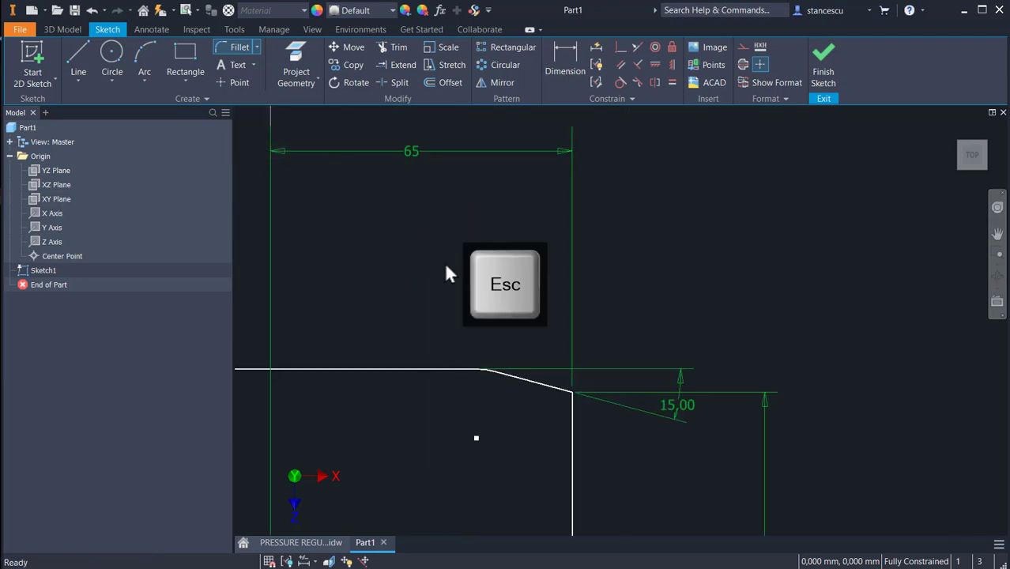
- Finish the flange sketch and show the whole profile in the isometric home view
middle_click_drag(537, 275, 701, 178)
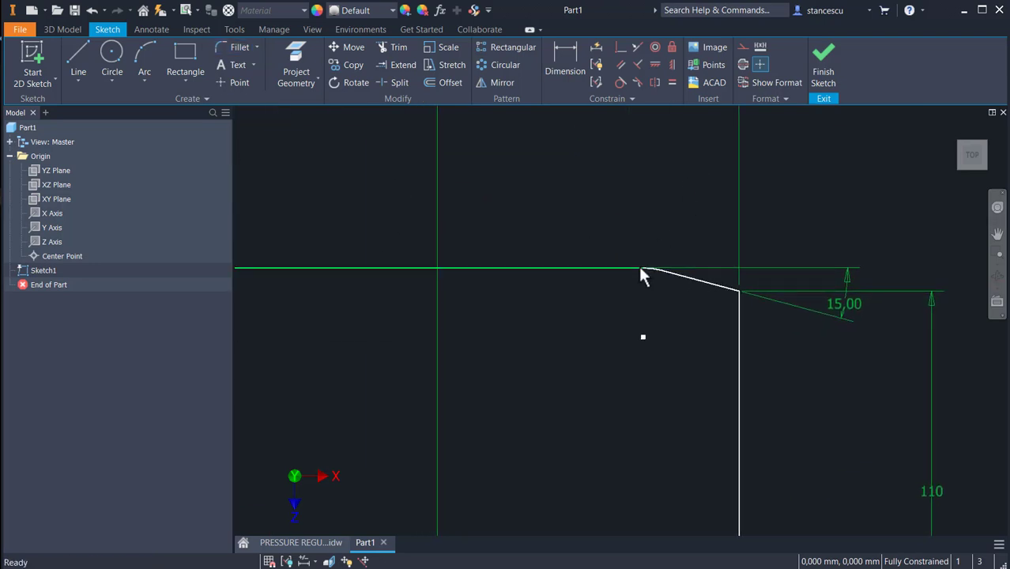
scroll(638, 269, "down", 3)
middle_click_drag(632, 339, 655, 301)
scroll(655, 301, "down", 2)
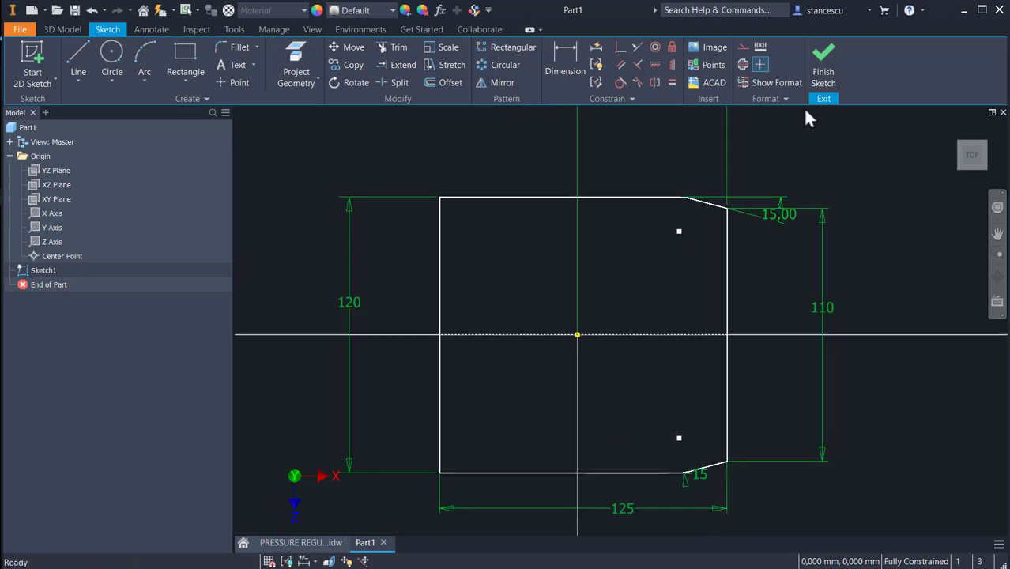
left_click(820, 57)
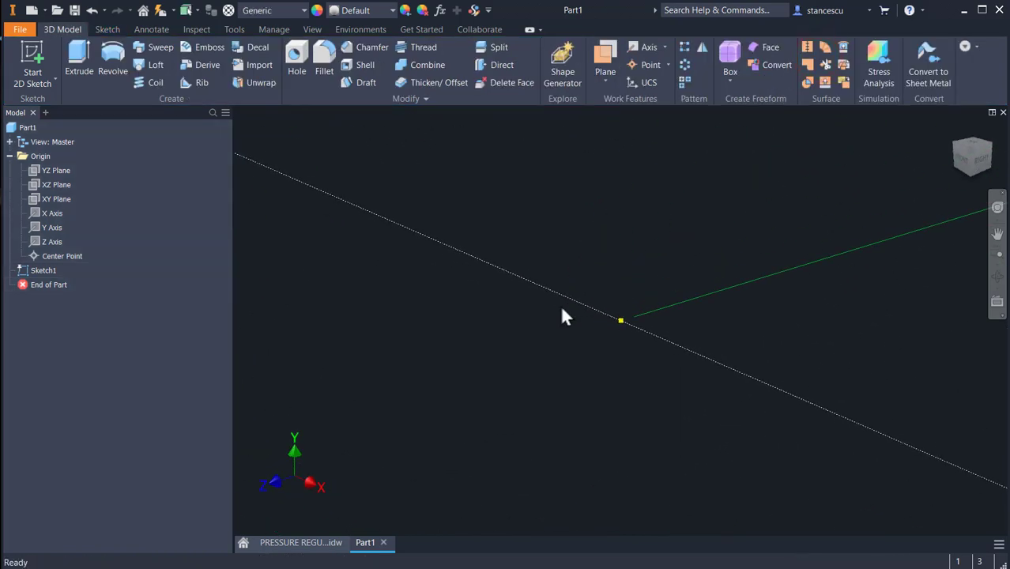
key("F6")
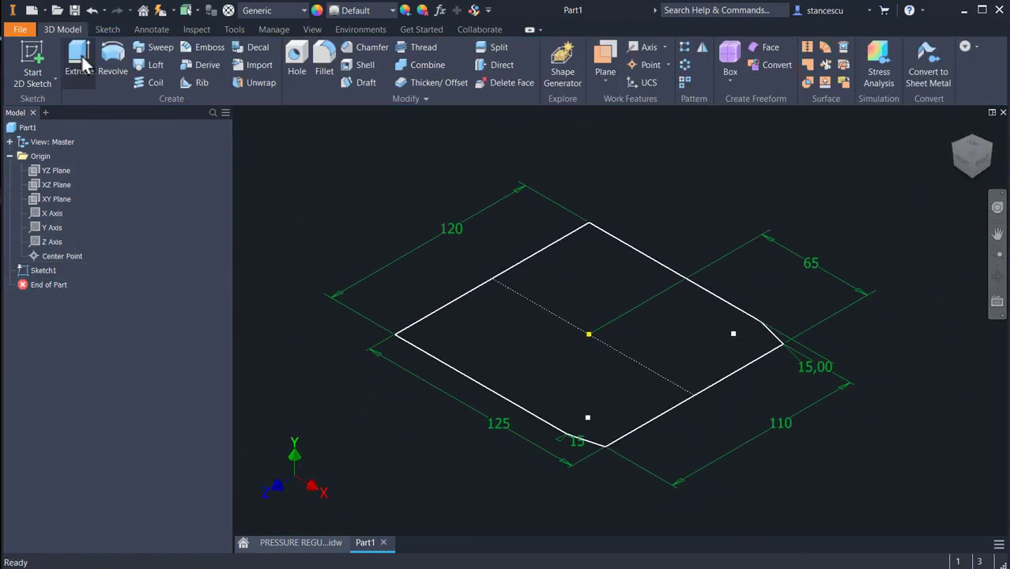
- Extrude the flange profile 12 mm downward, in the flipped direction from the sketch plane
left_click(82, 62)
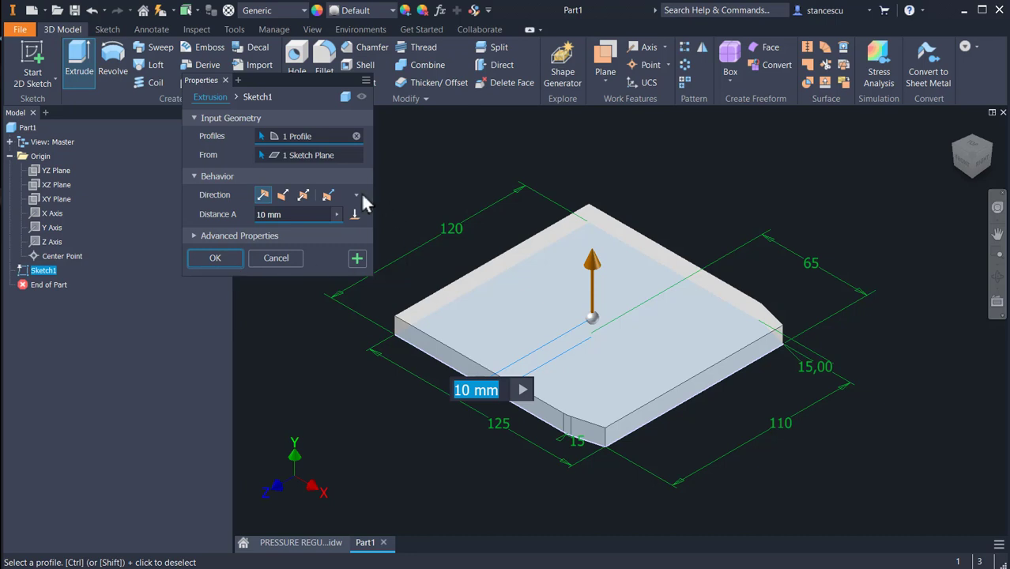
left_click(282, 195)
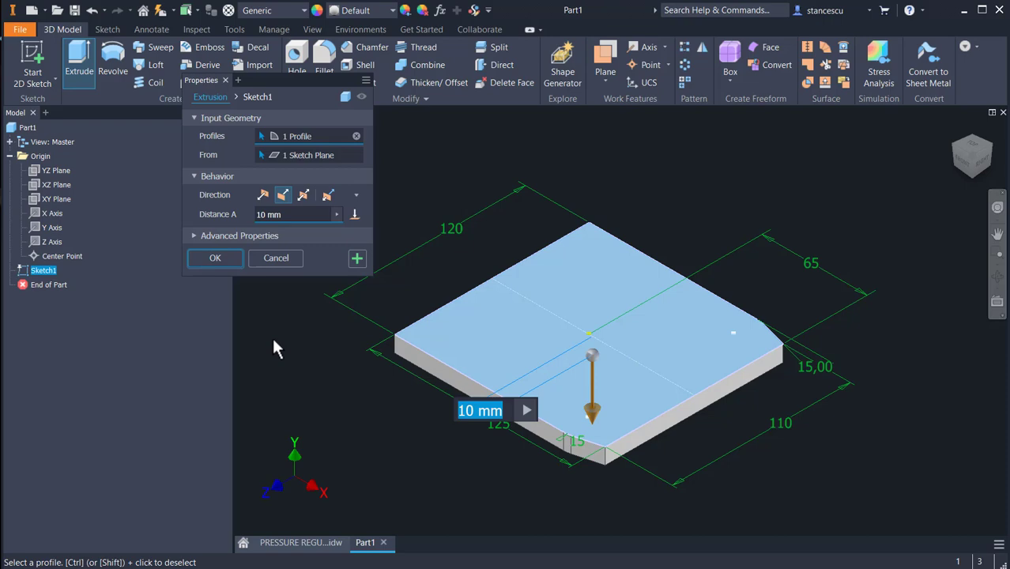
type("12")
key("Return")
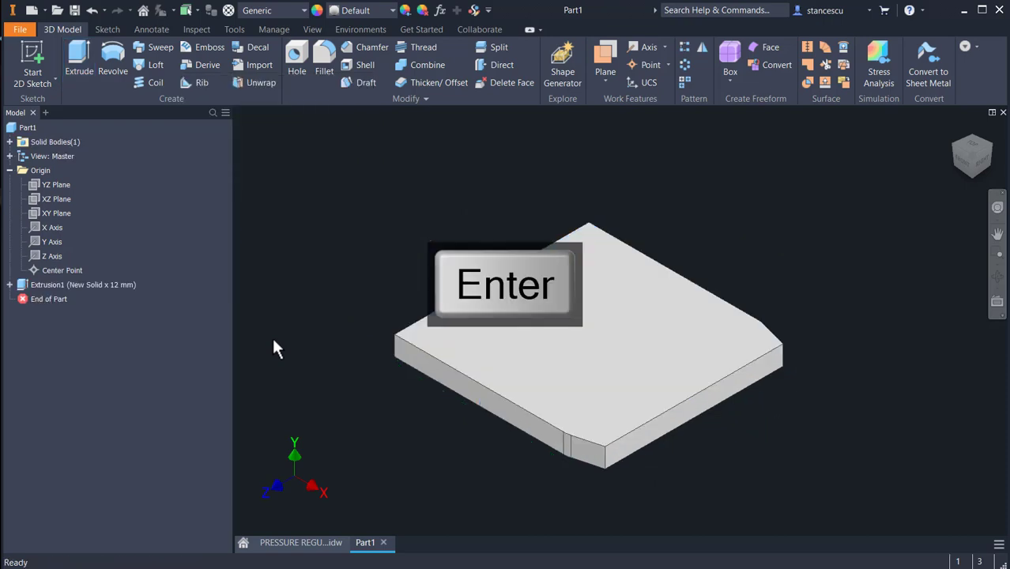
- Examine the flange plan view, section B-B and the isometric view in the pressure regulator body drawing
left_click(329, 544)
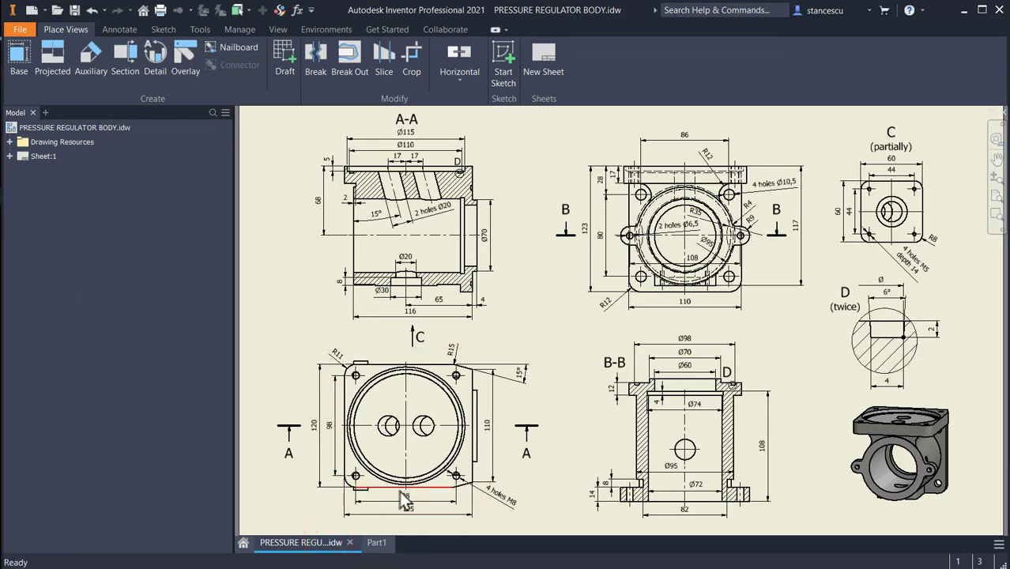
scroll(421, 468, "up", 4)
mouse_move(421, 469)
middle_mouse_down()
mouse_move(466, 308)
mouse_move(535, 330)
middle_mouse_up()
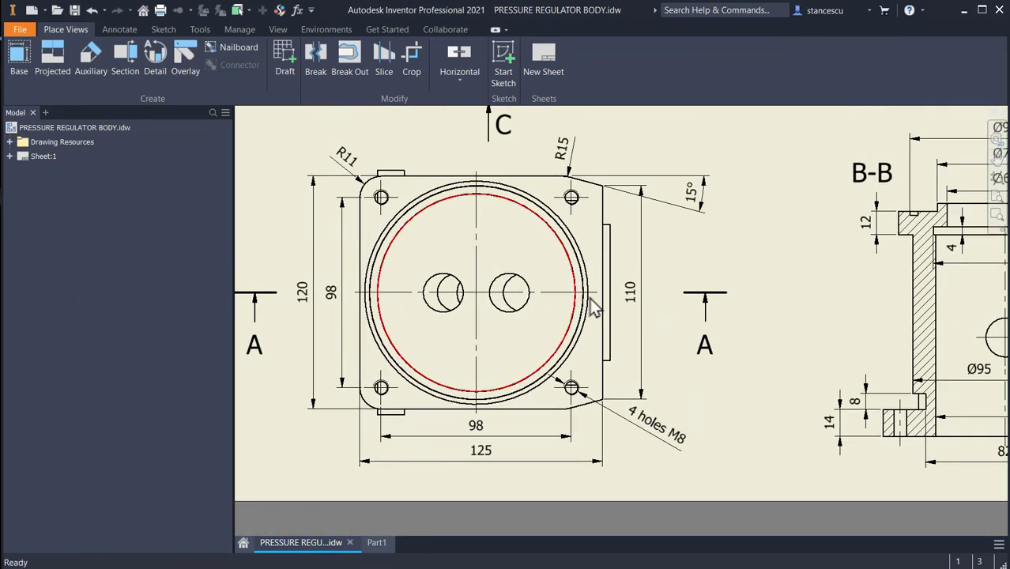
mouse_move(790, 162)
middle_mouse_down()
mouse_move(715, 331)
mouse_move(643, 446)
mouse_move(624, 264)
mouse_move(665, 248)
middle_mouse_up()
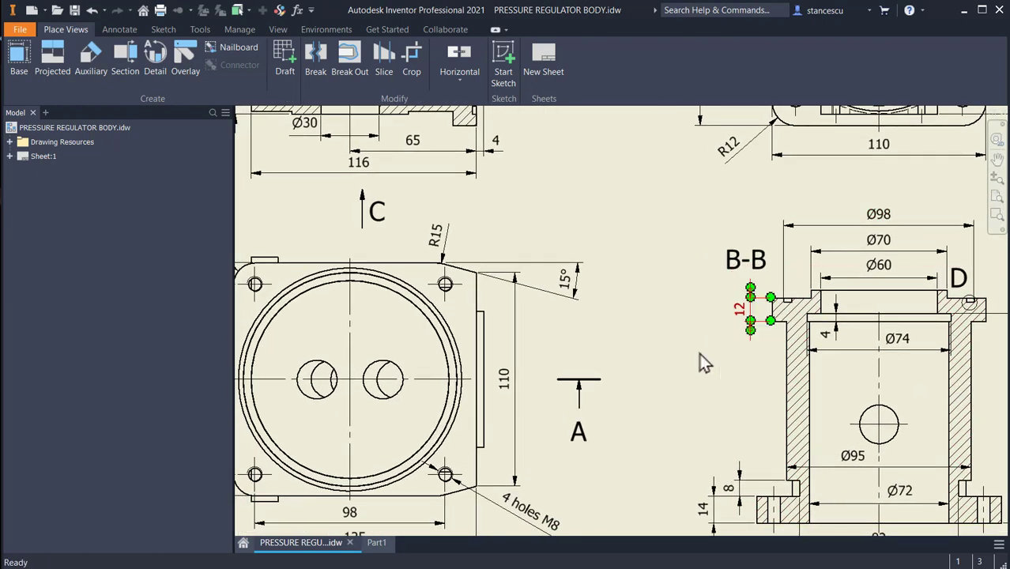
scroll(684, 364, "down", 2)
mouse_move(685, 364)
middle_mouse_down()
mouse_move(730, 387)
mouse_move(735, 412)
mouse_move(695, 376)
mouse_move(581, 360)
mouse_move(597, 369)
mouse_move(559, 370)
middle_mouse_up()
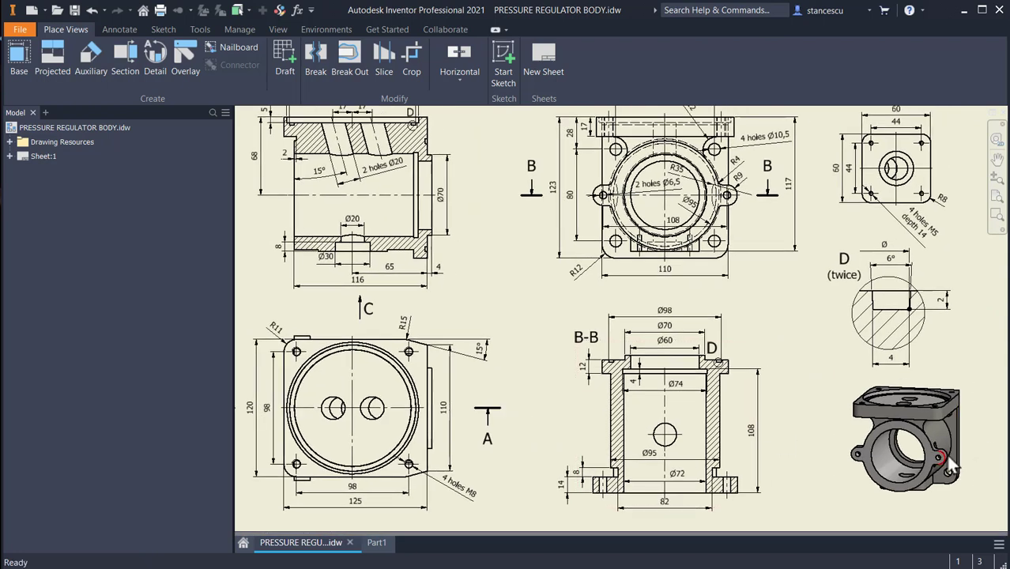
scroll(946, 455, "up", 10)
scroll(950, 460, "down", 5)
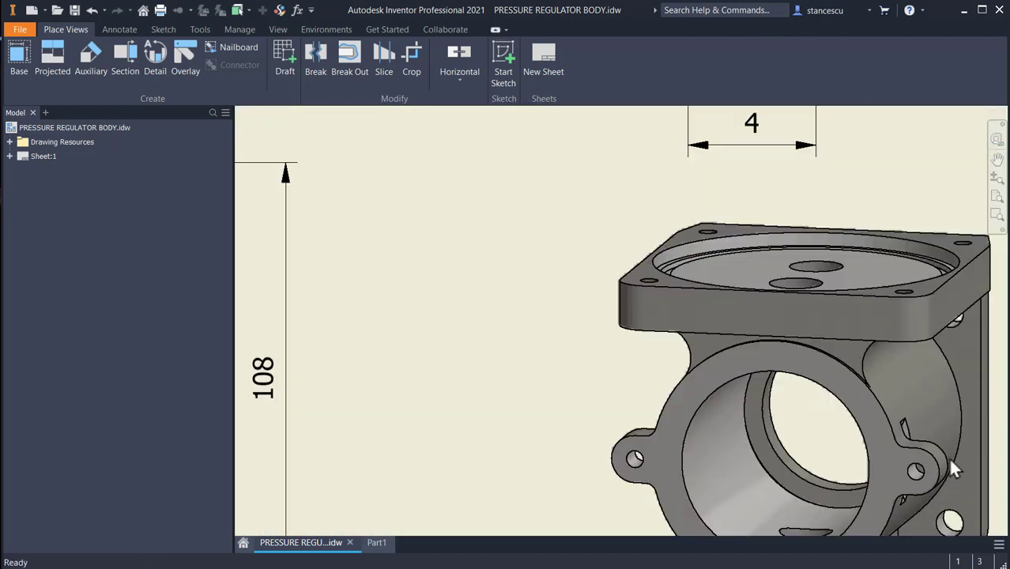
middle_click_drag(969, 474, 879, 385)
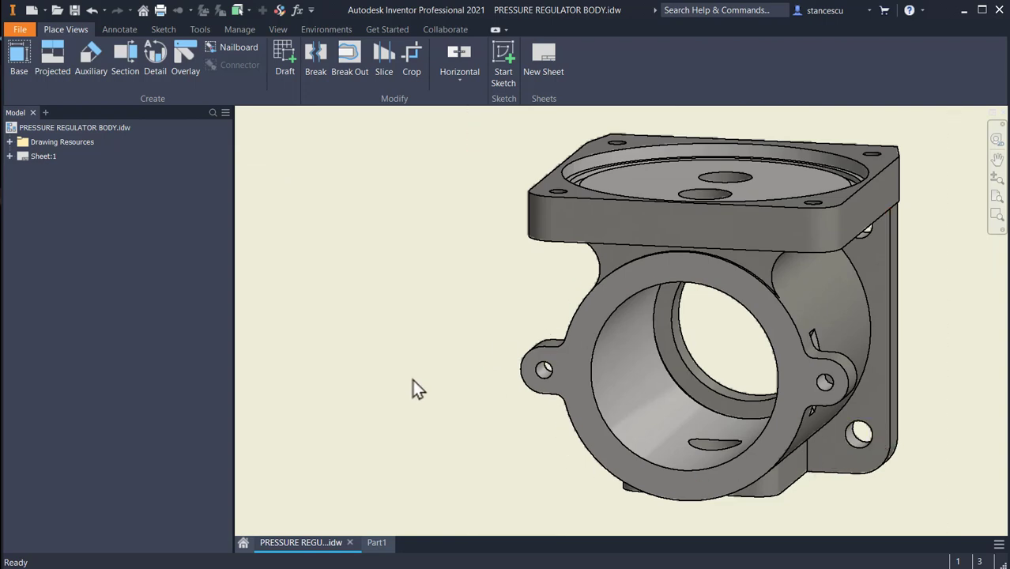
- Examine the drawing's plan, front and section B-B views for the width, height and thickness of the vertical mounting plate
scroll(412, 380, "down", 3)
middle_click_drag(408, 383, 746, 381)
middle_click_drag(671, 288, 1005, 298)
middle_click_drag(573, 299, 769, 302)
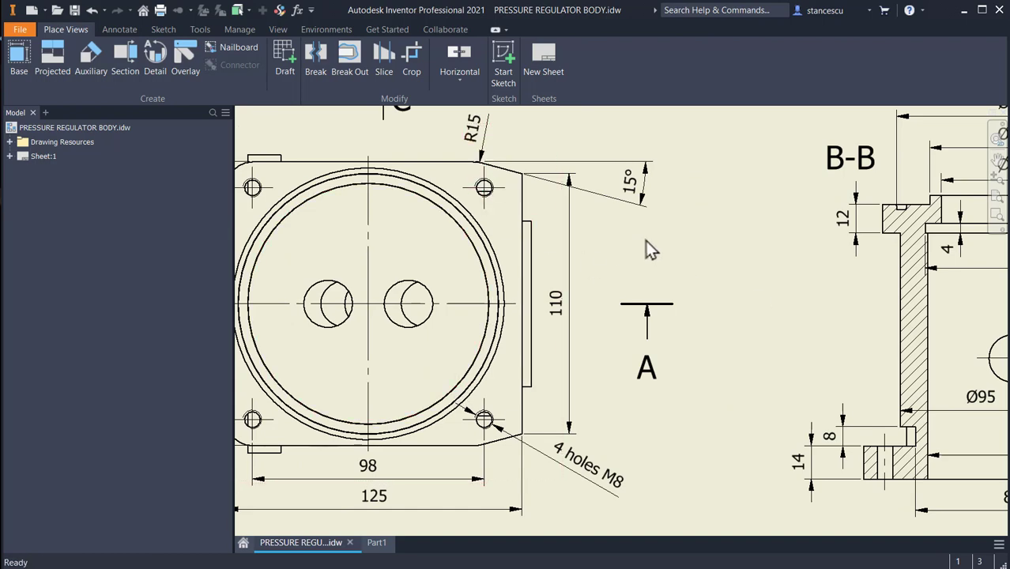
middle_click_drag(650, 248, 699, 310)
scroll(703, 294, "down", 2)
middle_click_drag(771, 316, 650, 461)
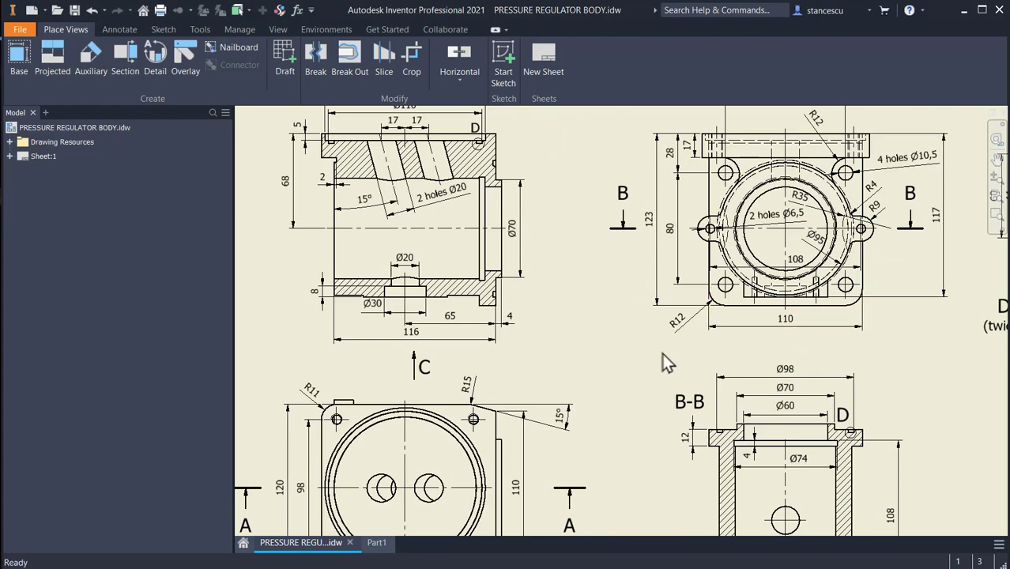
middle_click_drag(510, 433, 531, 373)
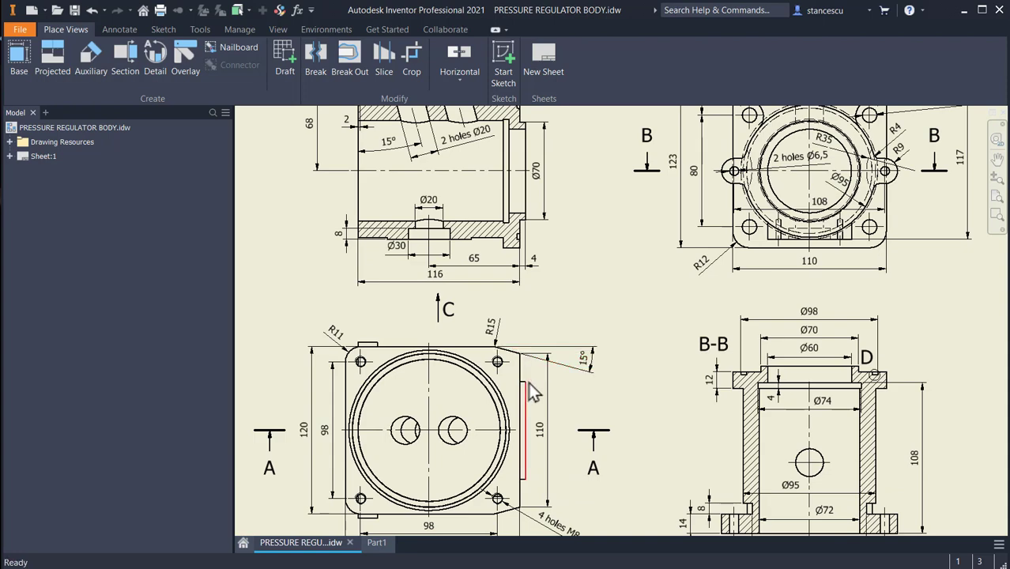
mouse_move(631, 284)
middle_mouse_down()
mouse_move(658, 394)
mouse_move(670, 177)
mouse_move(660, 320)
mouse_move(631, 239)
mouse_move(621, 272)
mouse_move(623, 335)
mouse_move(452, 259)
mouse_move(427, 229)
middle_mouse_up()
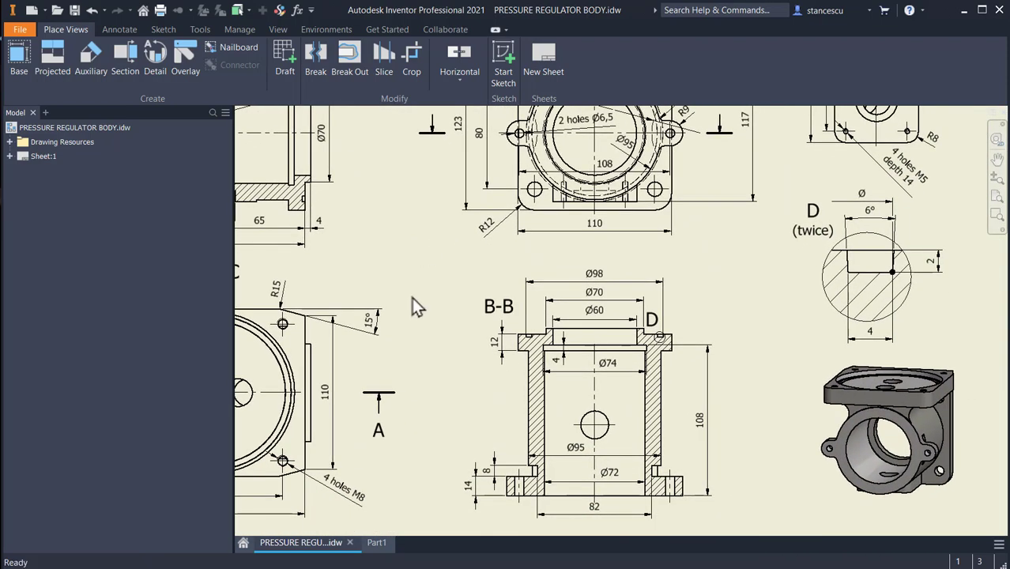
left_click(473, 494)
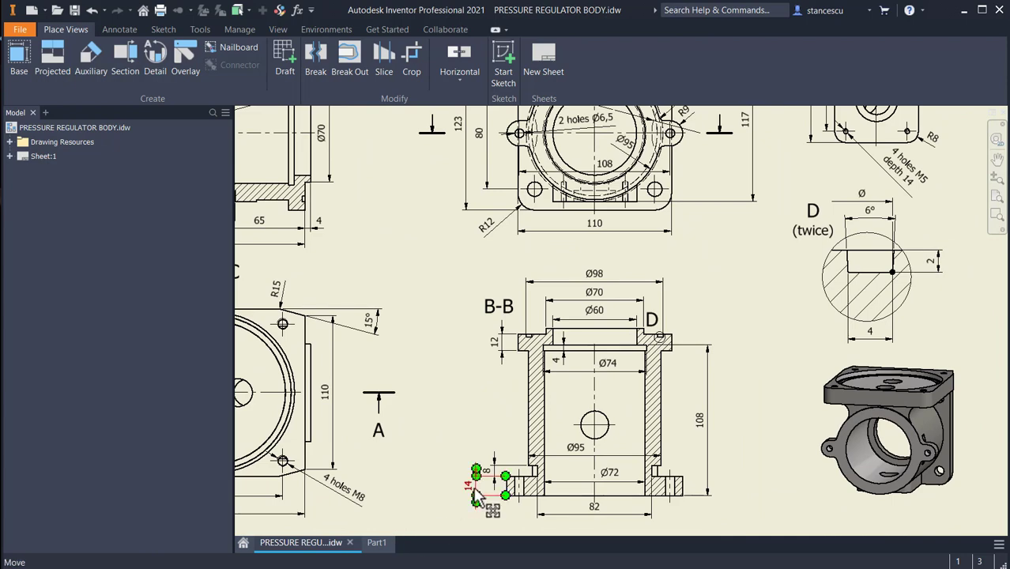
left_click(446, 428)
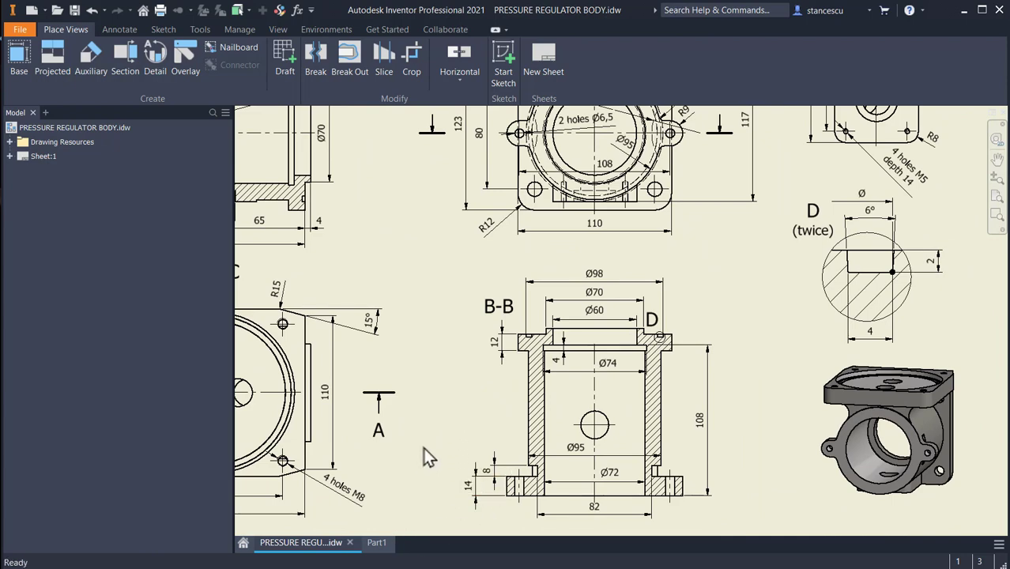
- In Part1, sketch a rectangle on the flange's 110 mm long side face, spanning its lower edge and extending about 86 mm downward
left_click(376, 543)
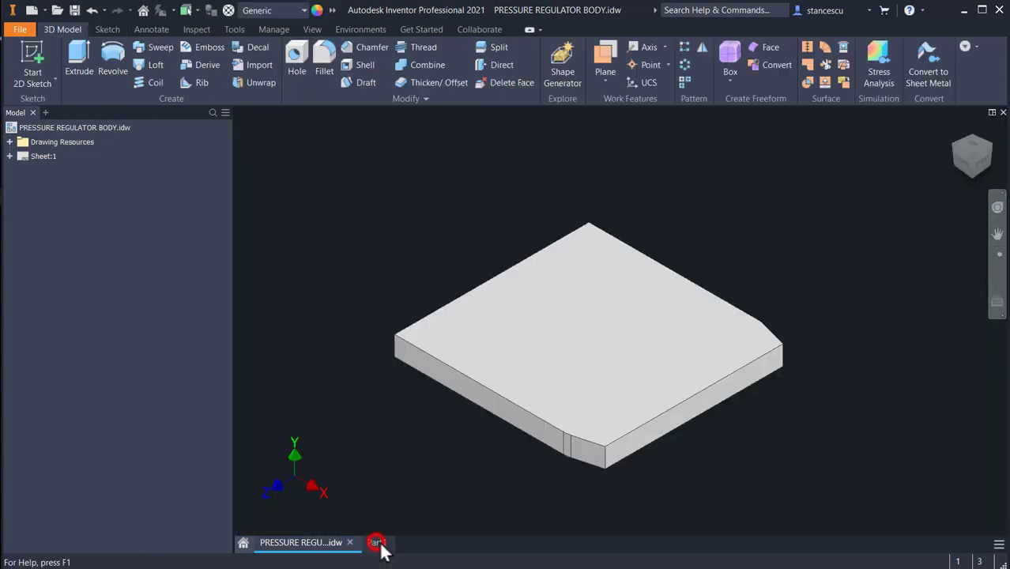
left_click(684, 423)
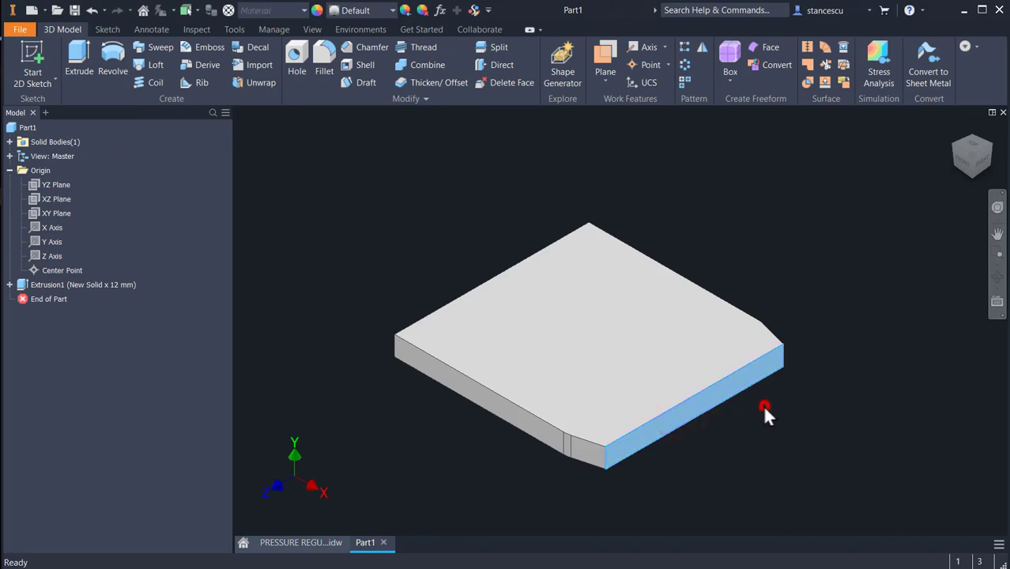
key("s")
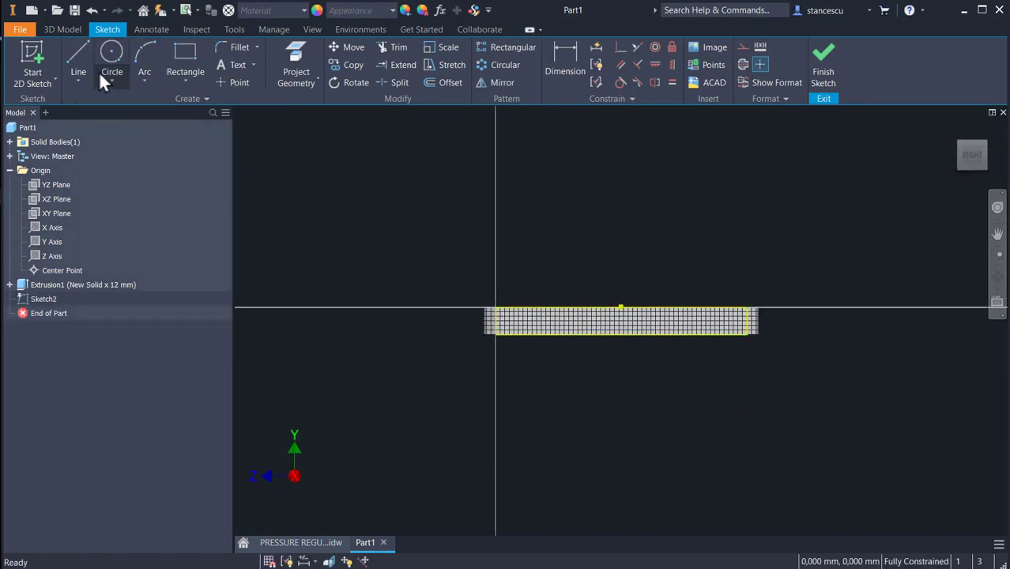
left_click(182, 49)
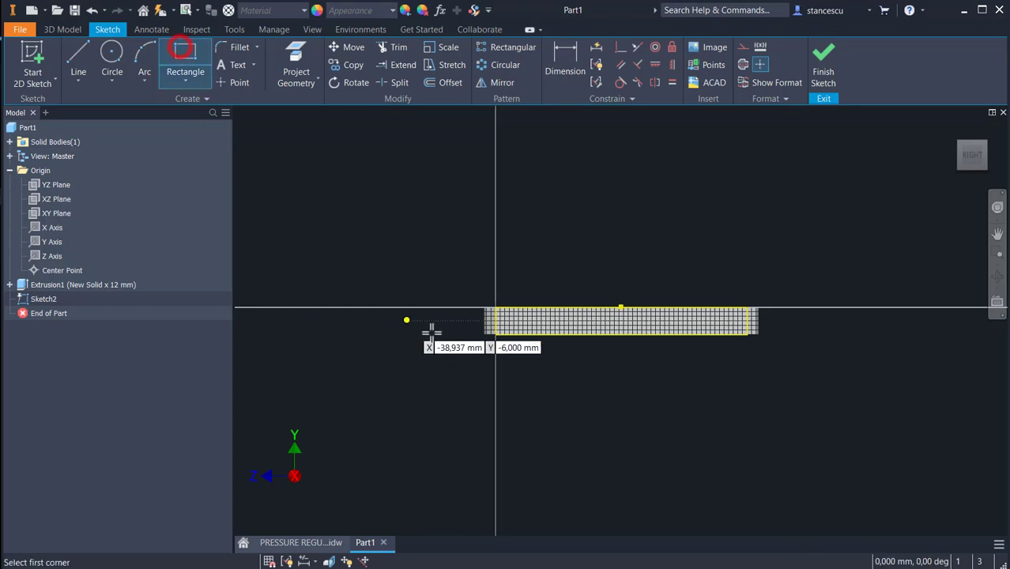
left_click(496, 334)
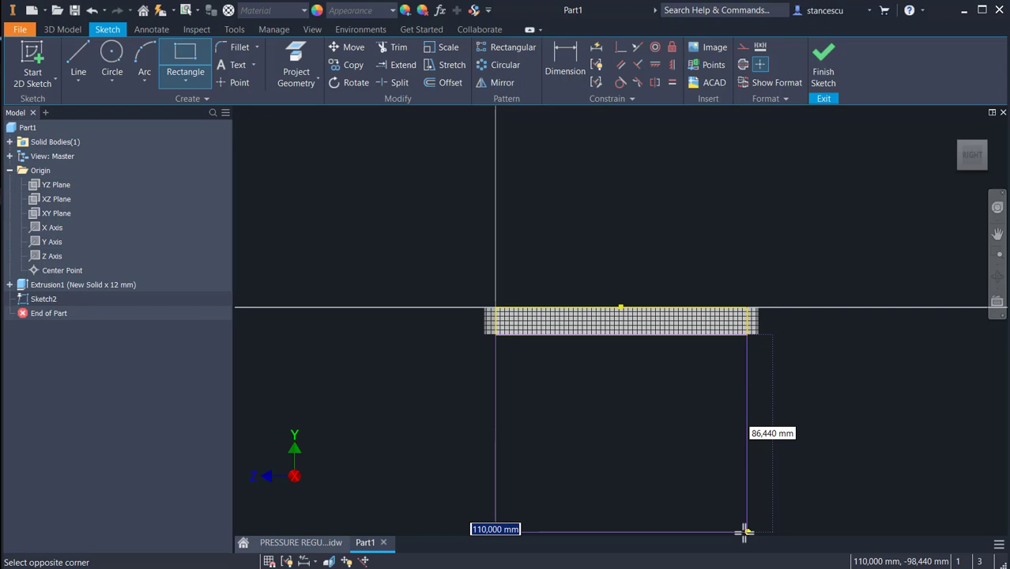
left_click(744, 531)
scroll(520, 361, "up", 1)
middle_click_drag(519, 361, 523, 226)
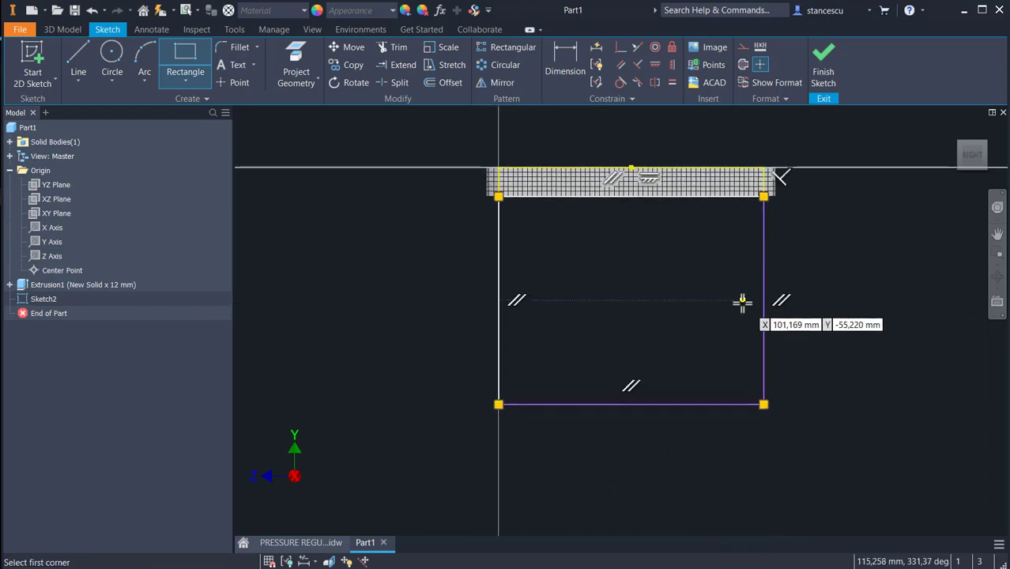
key("Escape")
- Dimension the distance from the flange's top edge to the rectangle's lower edge as 123 mm
left_click(571, 54)
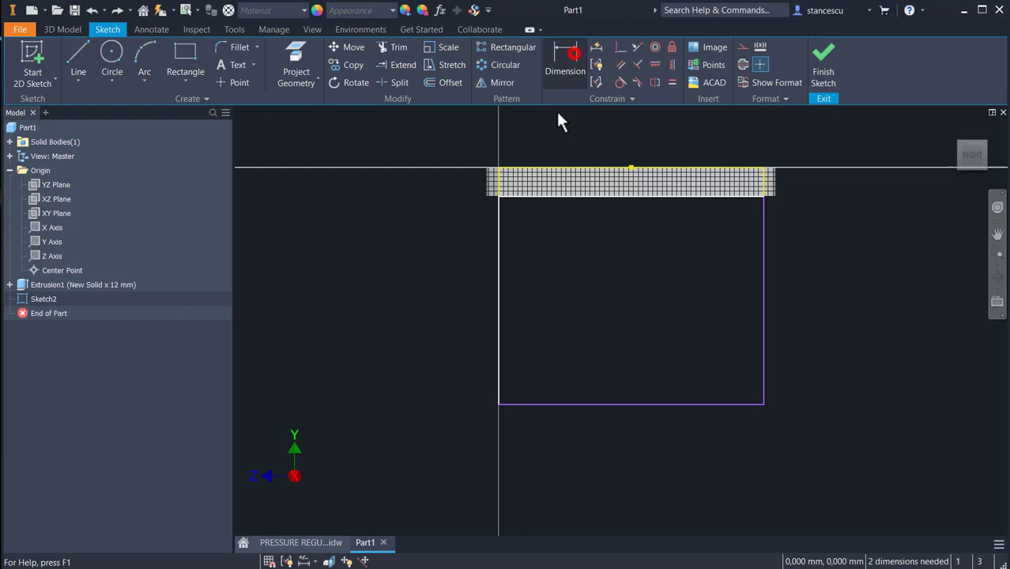
left_click(555, 169)
left_click(543, 403)
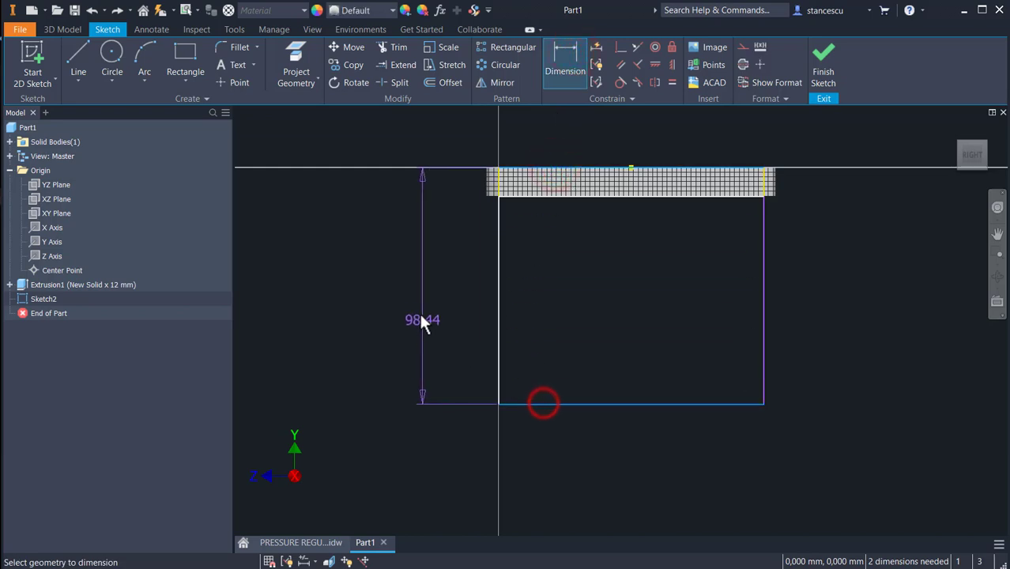
left_click(418, 306)
type("123")
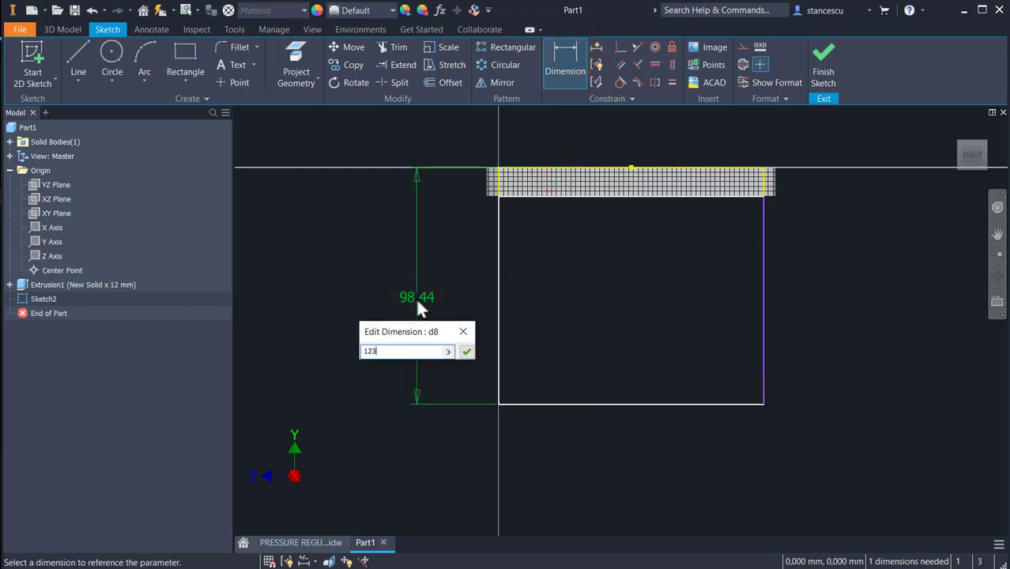
key("Return")
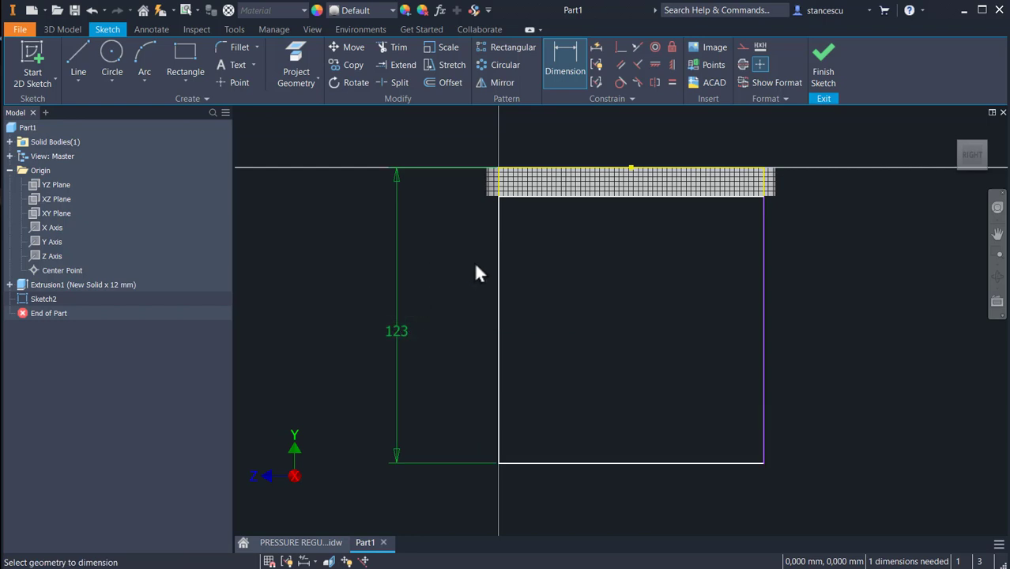
key("Escape")
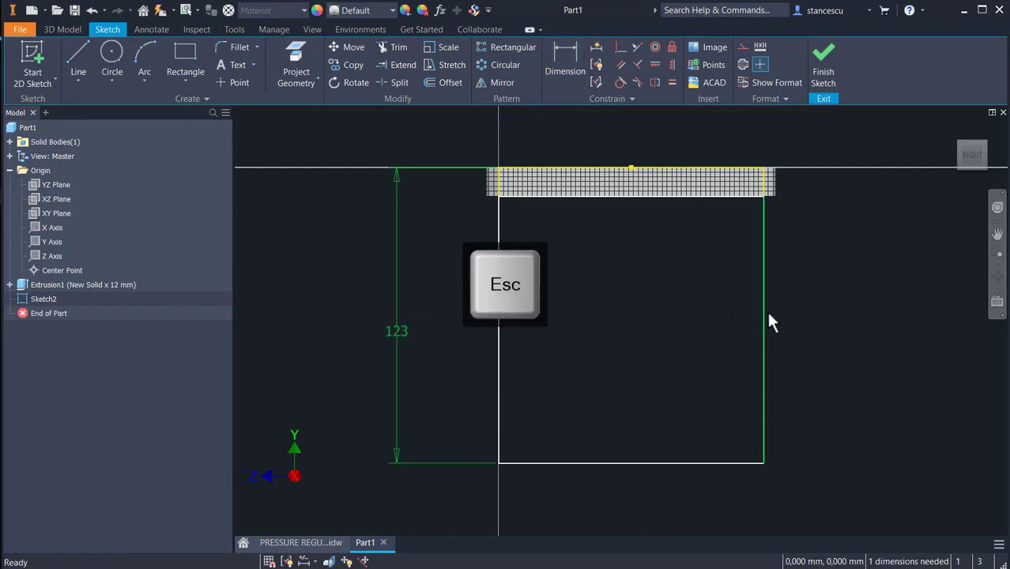
- Test the rectangle's loose vertical side by moving it inward, and make its upper corner coincident with the flange face's lower corner
left_click_drag(765, 326, 746, 322)
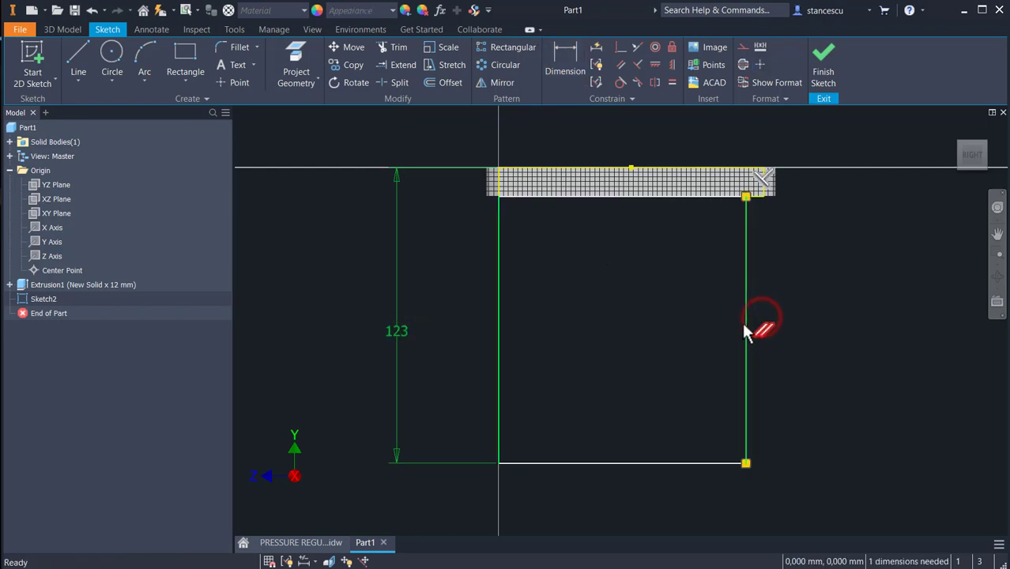
left_click(620, 48)
left_click(745, 196)
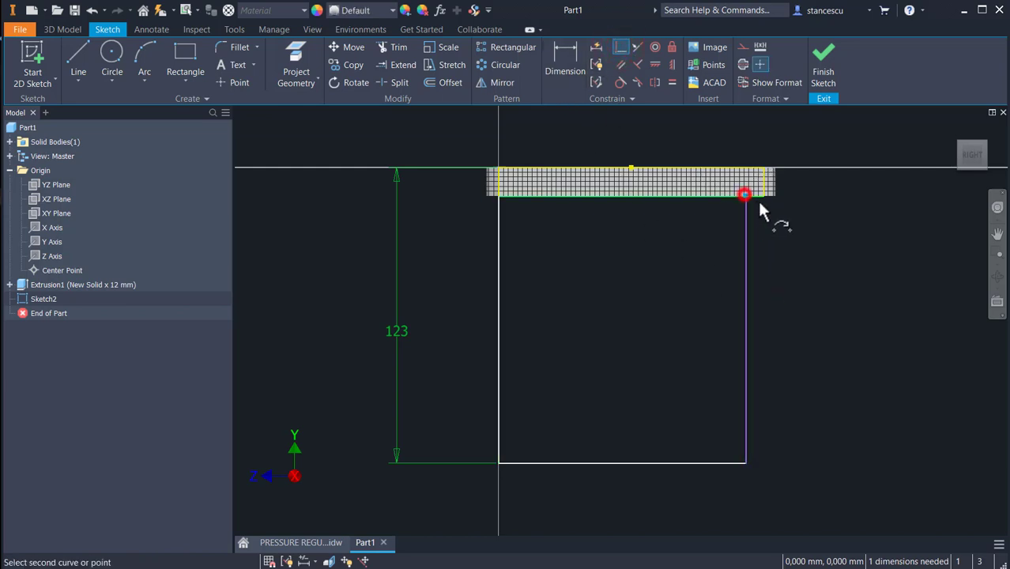
left_click(763, 196)
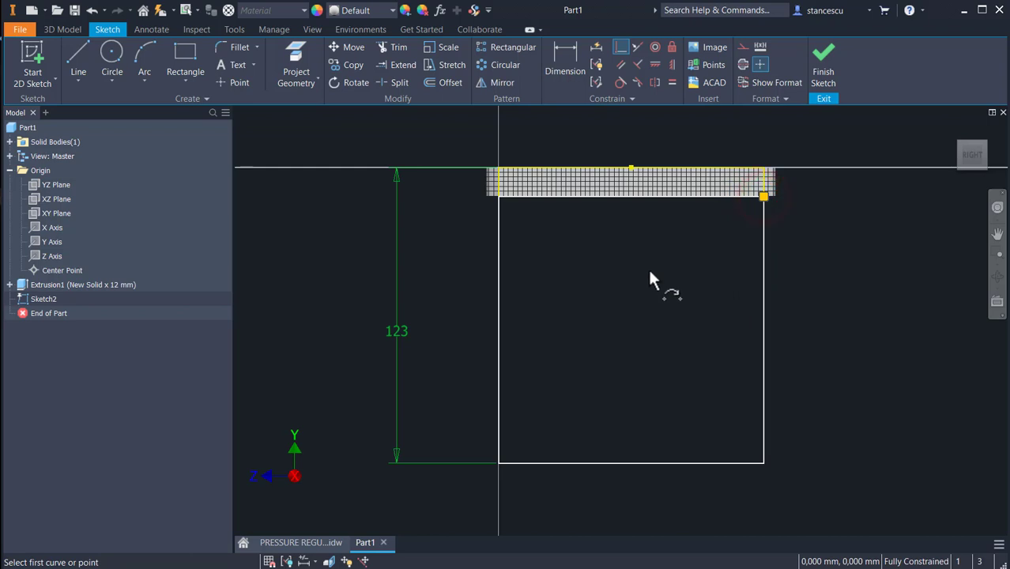
key("Escape")
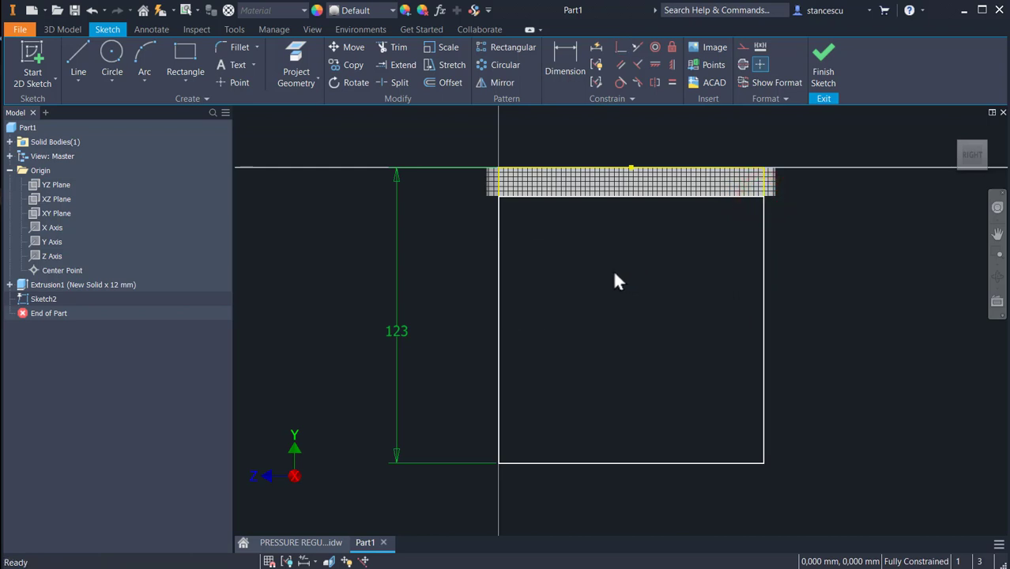
- Fillet both lower corners of the rectangle with an equal 12 mm radius and finish the sketch
left_click(235, 47)
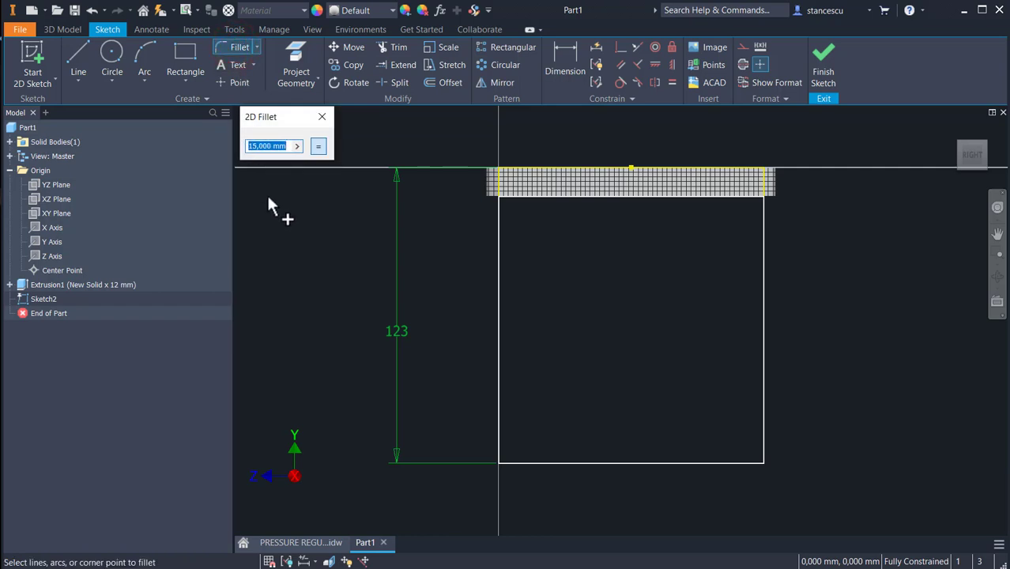
type("12")
left_click(494, 461)
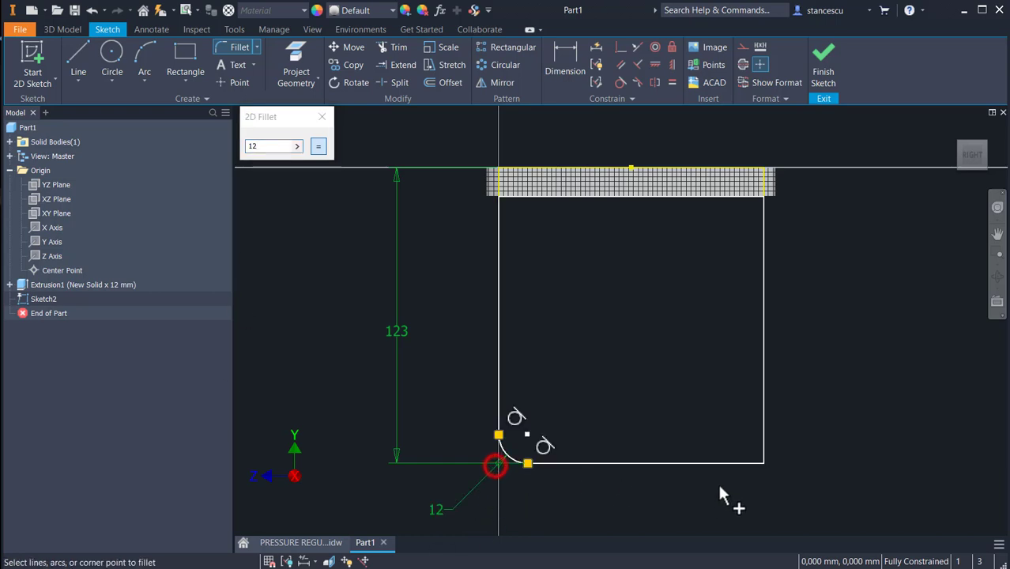
left_click(762, 462)
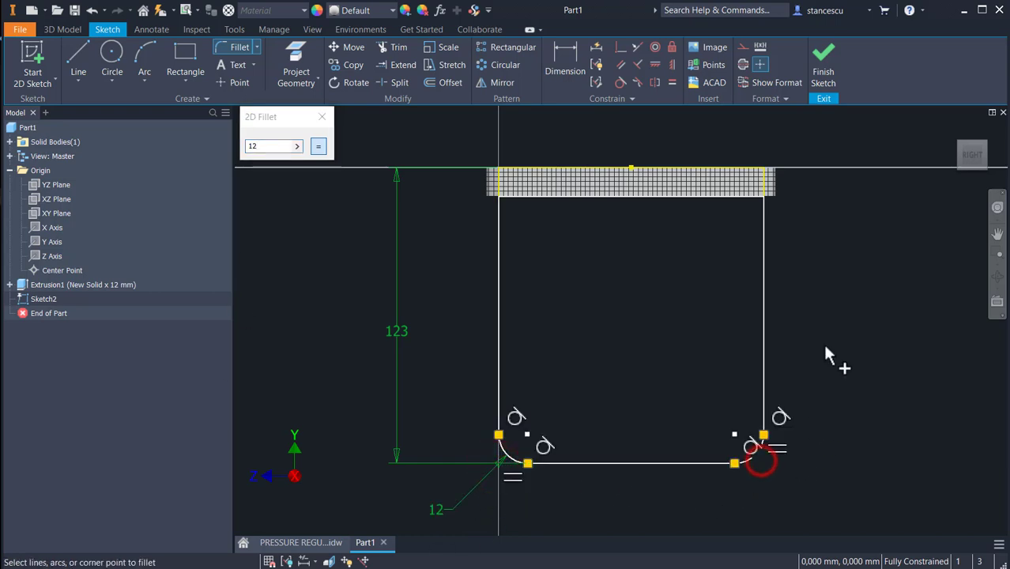
left_click(824, 71)
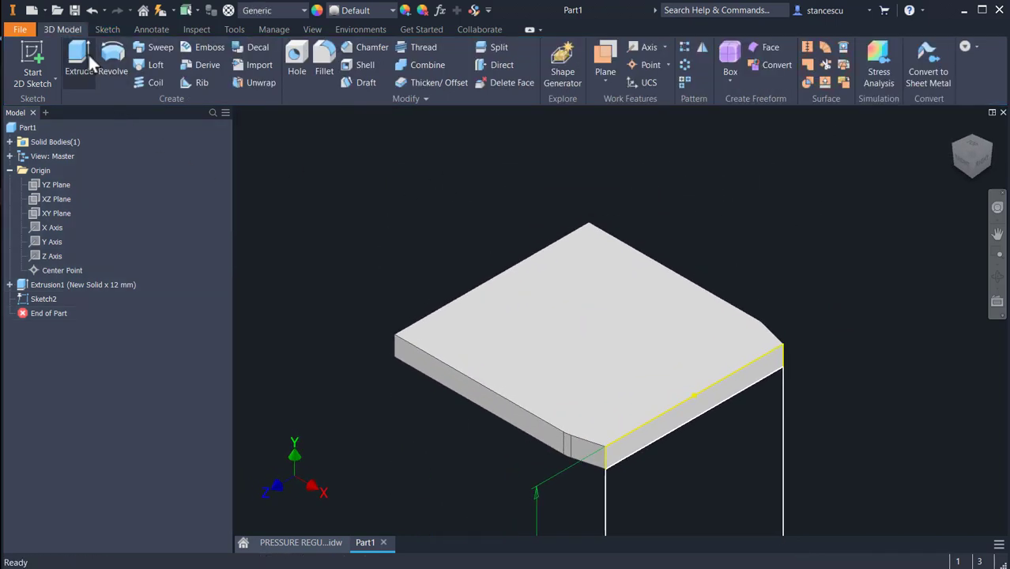
- Extrude the rounded rectangle profile 14 mm in the flipped direction, inward beneath the flange, joining it to the solid
left_click(79, 59)
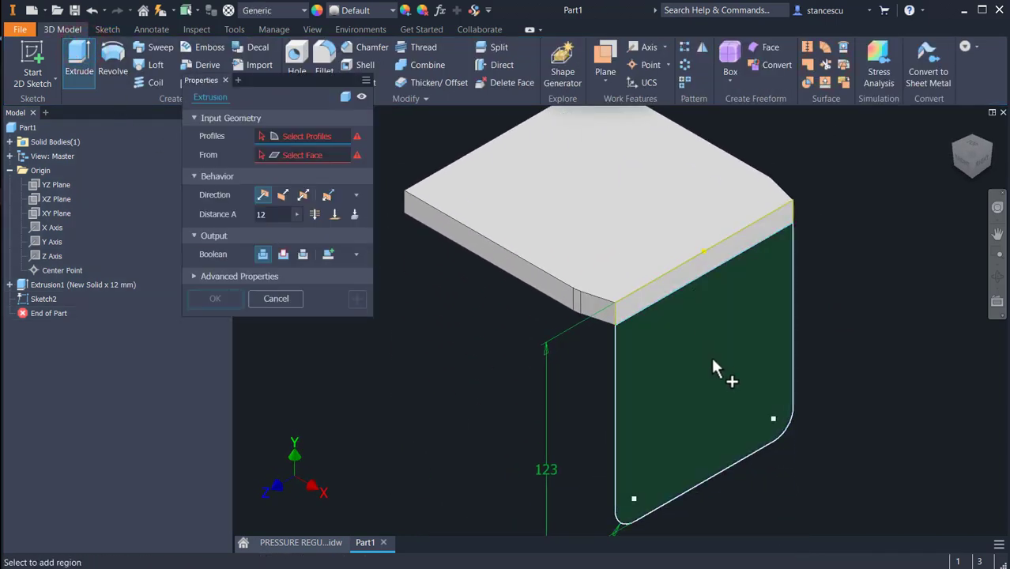
left_click(714, 368)
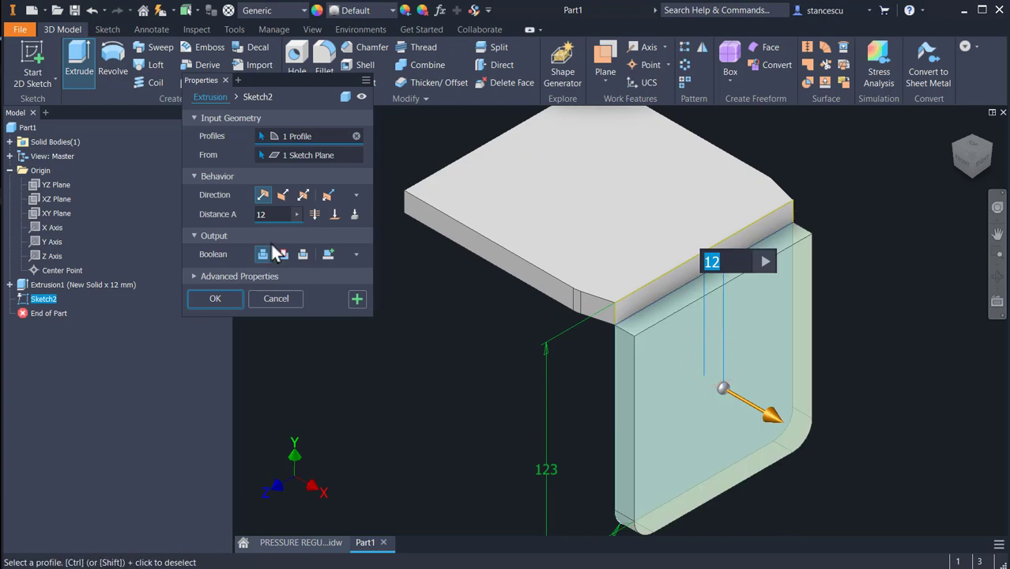
left_click(282, 195)
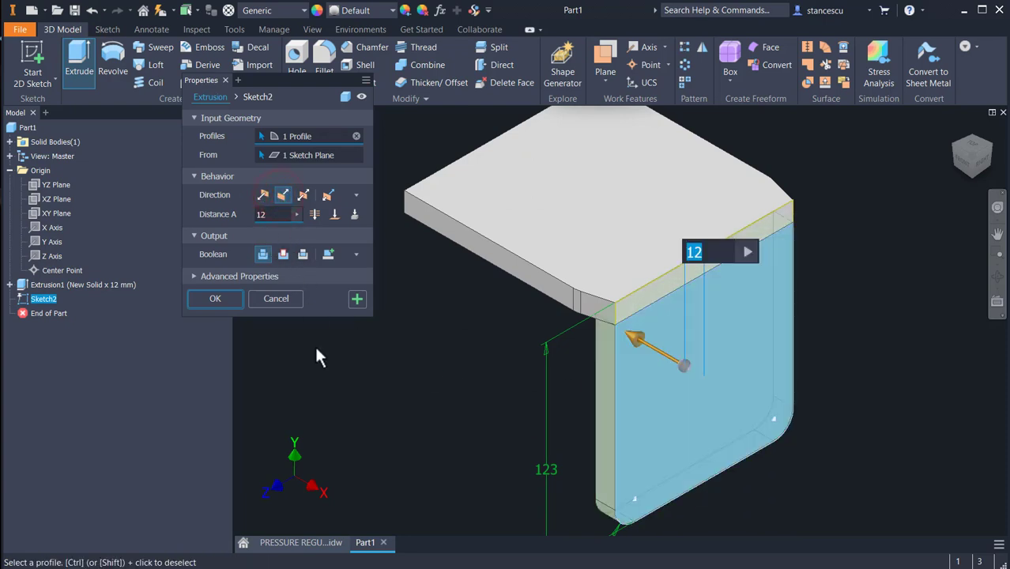
type("14")
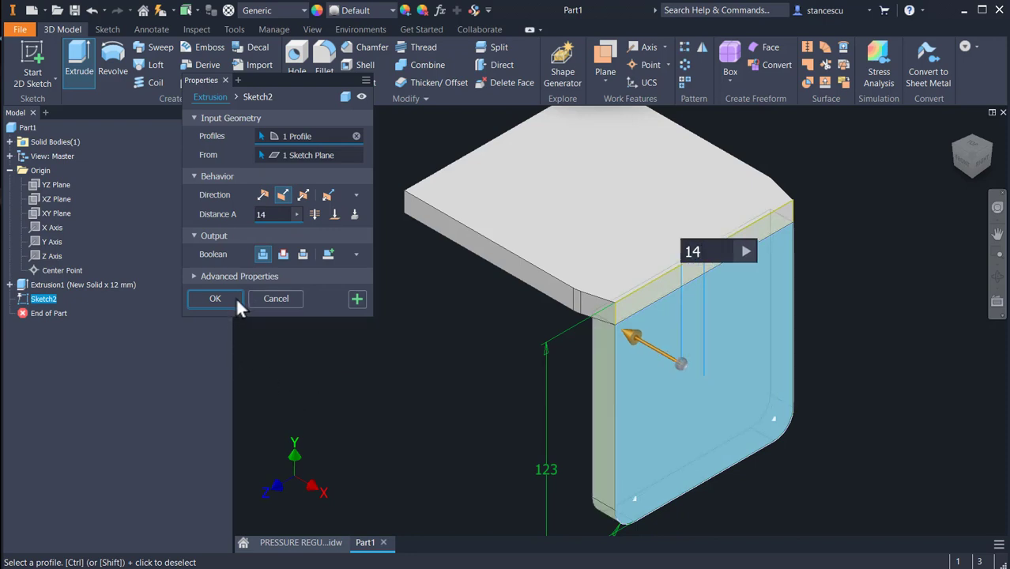
left_click(215, 299)
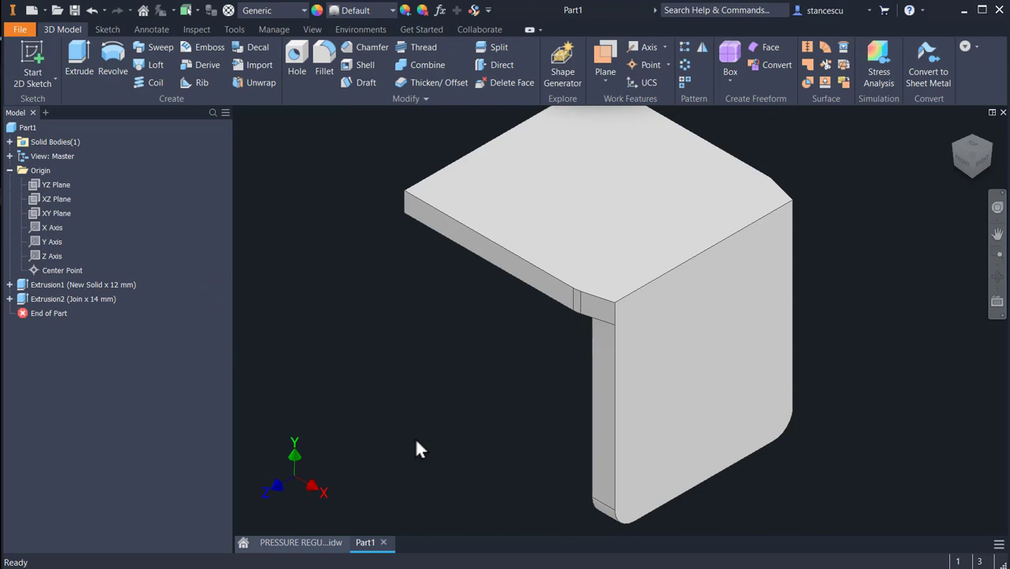
middle_click_drag(417, 441, 548, 416, "shift")
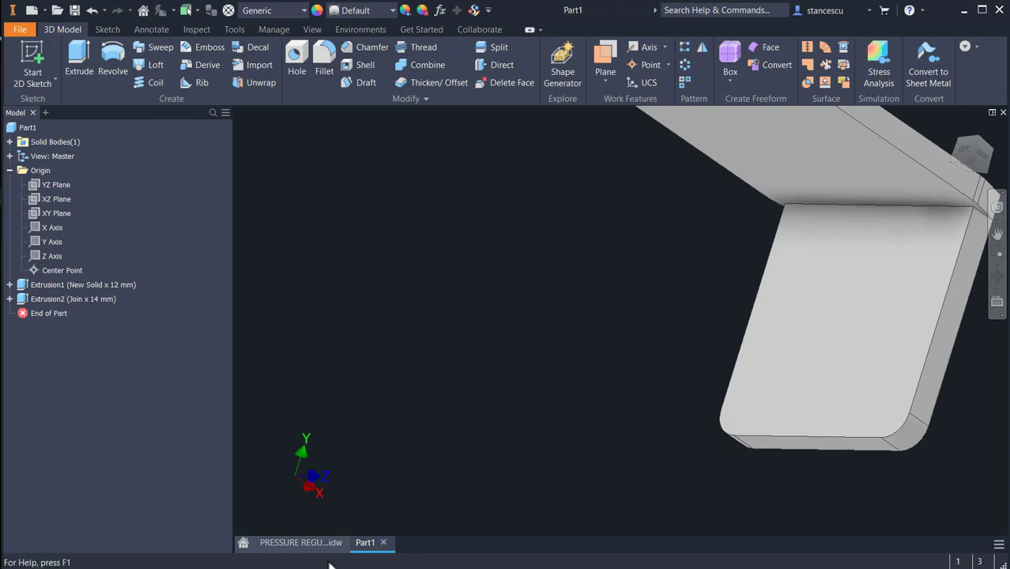
- Switch to the PRESSURE REGULATOR BODY.idw drawing and examine the section, front and top views for the cylindrical body's diameter, length and centre height
left_click(301, 543)
mouse_move(693, 373)
middle_mouse_down()
mouse_move(657, 465)
mouse_move(620, 392)
middle_mouse_up()
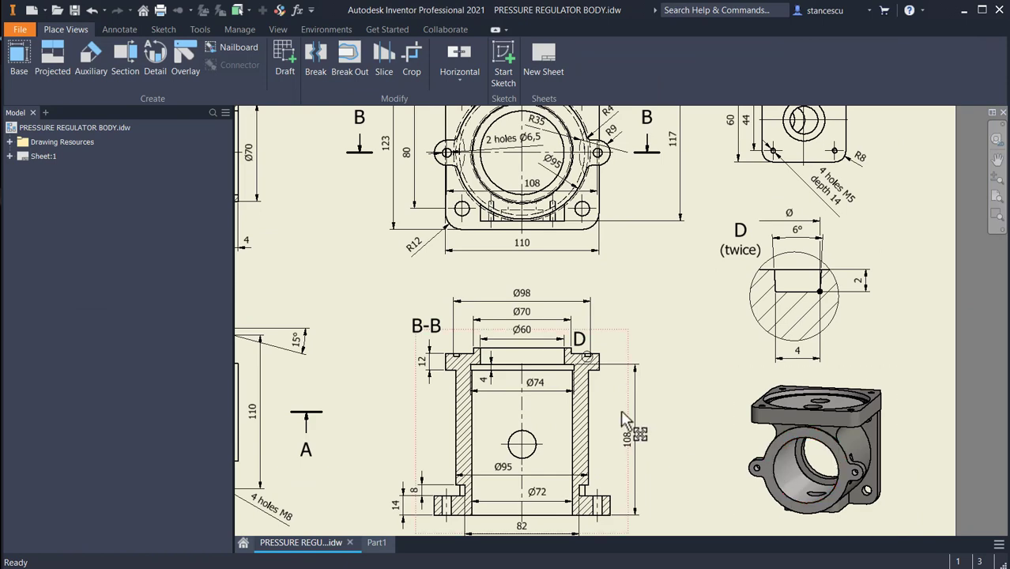
mouse_move(623, 420)
middle_mouse_down()
mouse_move(645, 353)
mouse_move(656, 352)
middle_mouse_up()
scroll(542, 339, "down", 3)
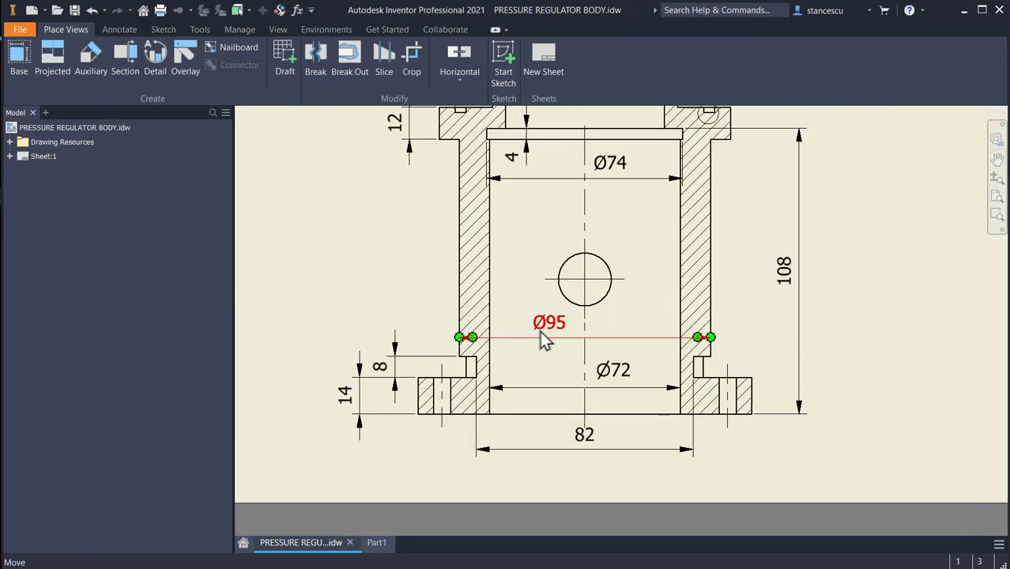
scroll(563, 373, "up", 3)
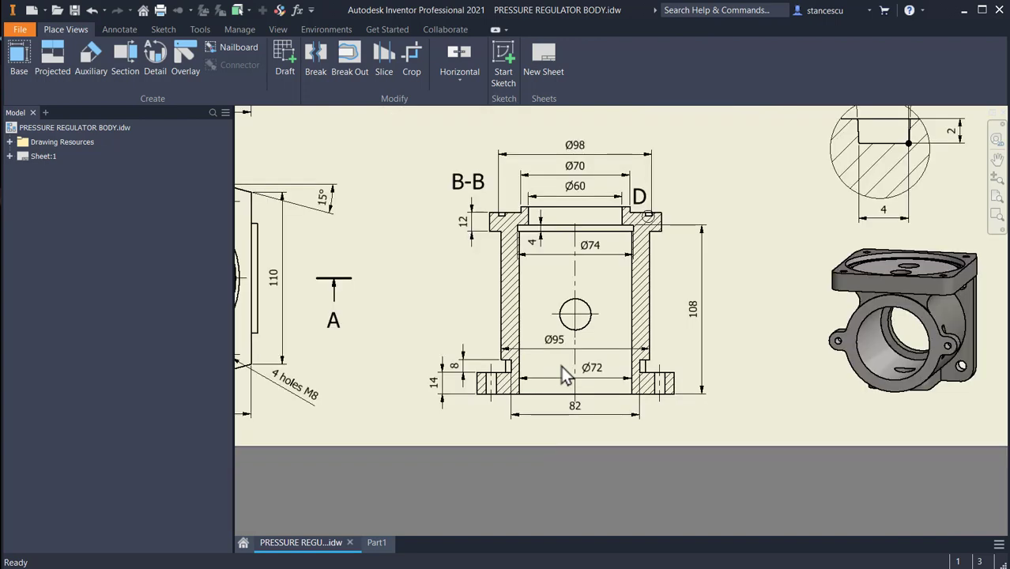
mouse_move(563, 373)
middle_mouse_down()
mouse_move(690, 372)
mouse_move(690, 481)
mouse_move(806, 504)
mouse_move(792, 464)
middle_mouse_up()
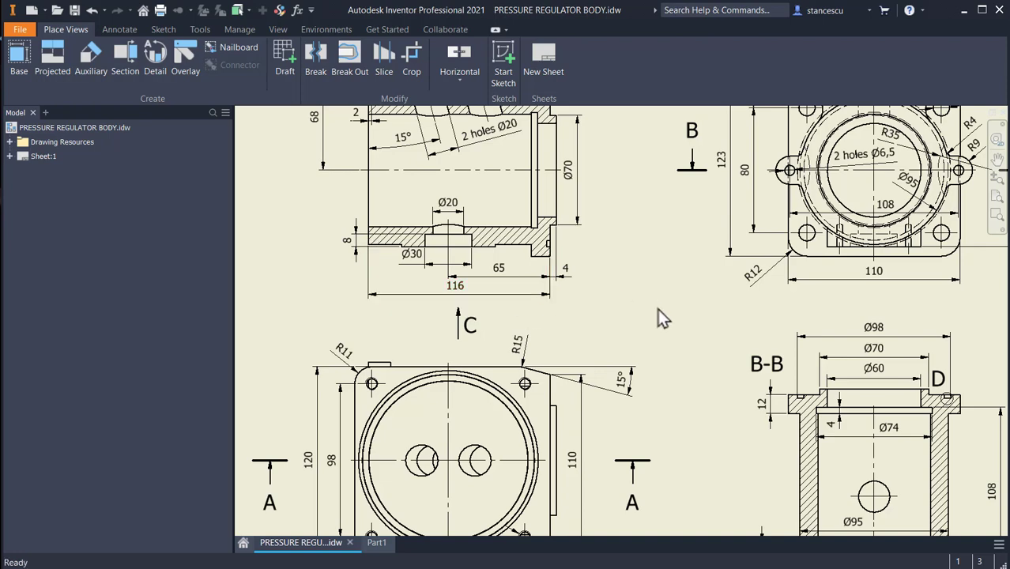
scroll(665, 317, "down", 2)
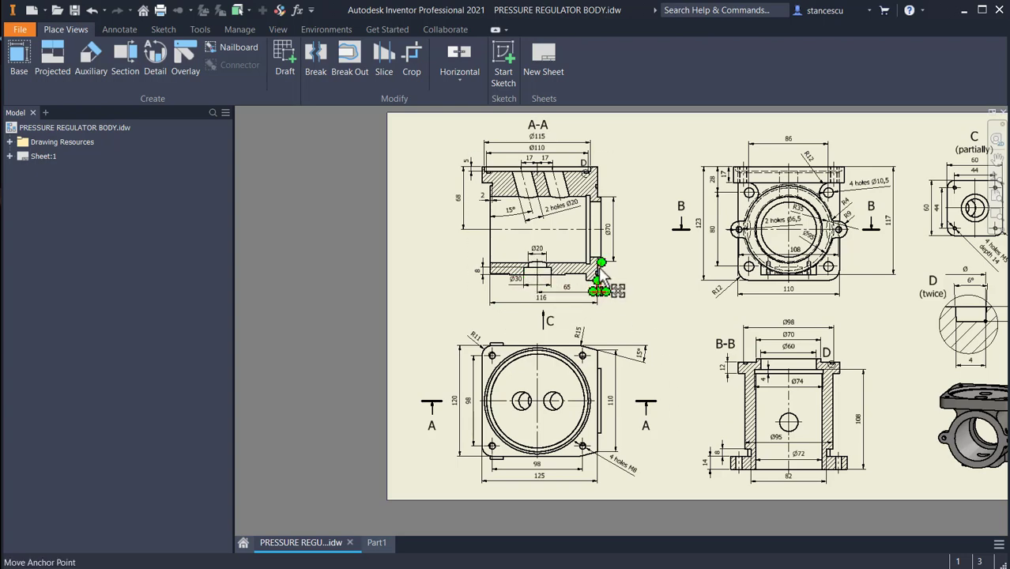
mouse_move(681, 386)
middle_mouse_down()
mouse_move(652, 267)
mouse_move(598, 409)
middle_mouse_up()
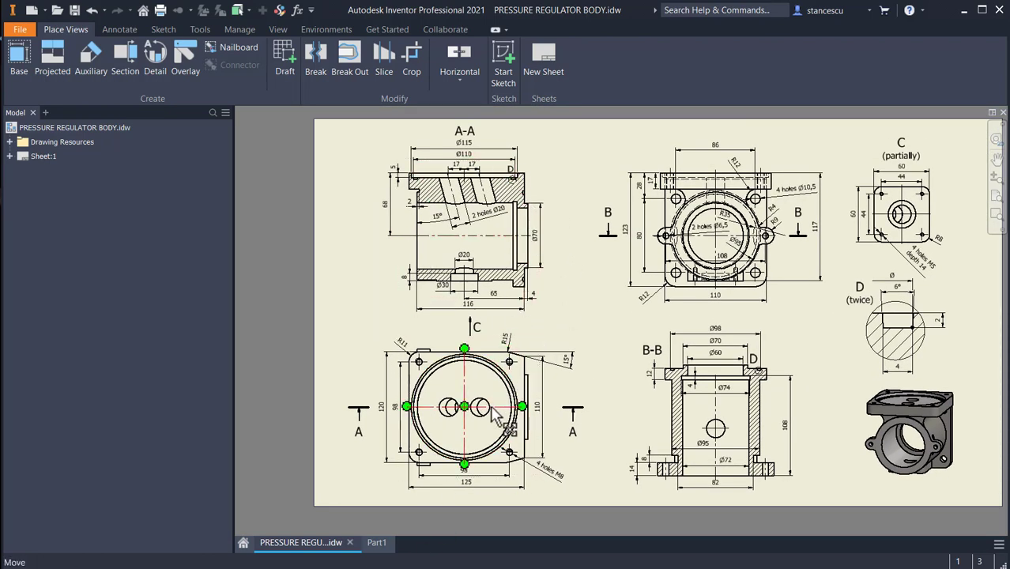
- Return to Part1, start a sketch on the mounting plate's outer face, and draw a circle of 95 mm diameter inside the plate outline
left_click(377, 543)
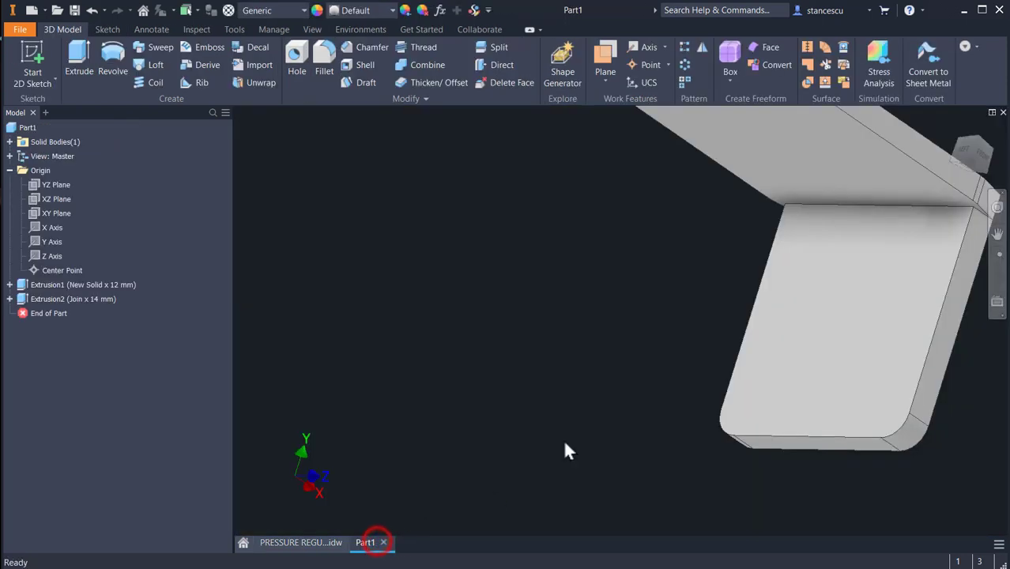
key("F6")
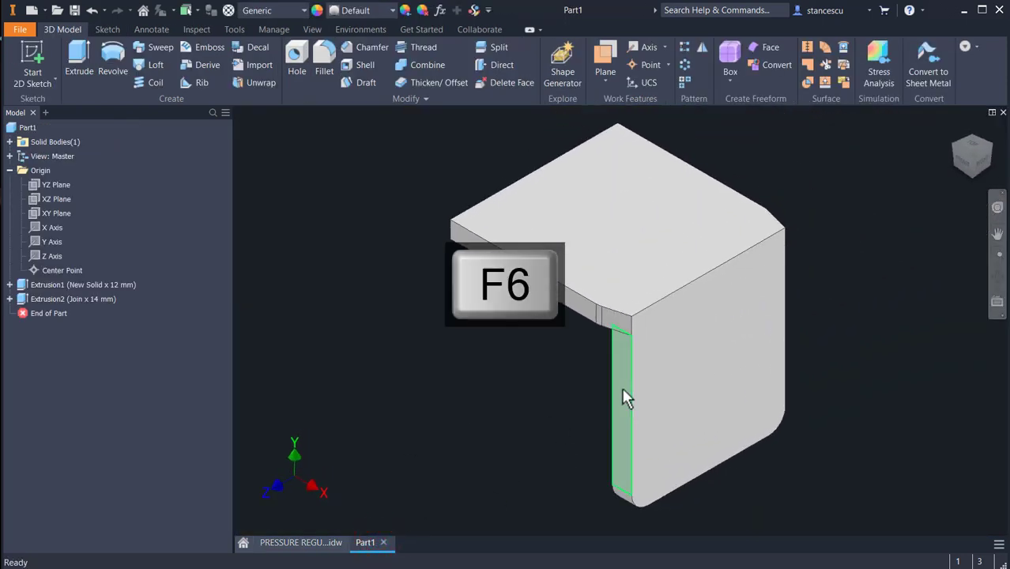
left_click(700, 369)
left_click(790, 358)
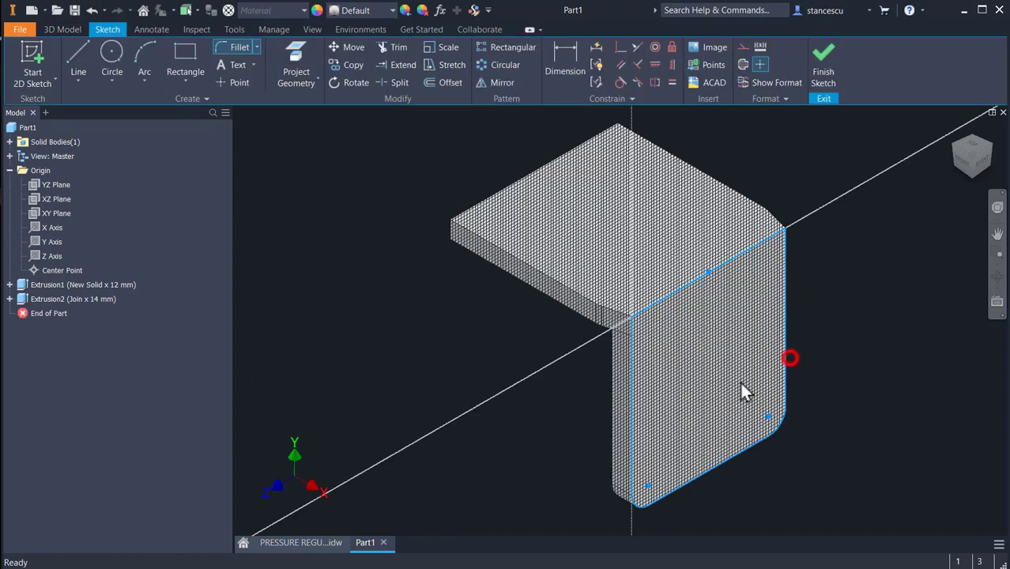
left_click(111, 52)
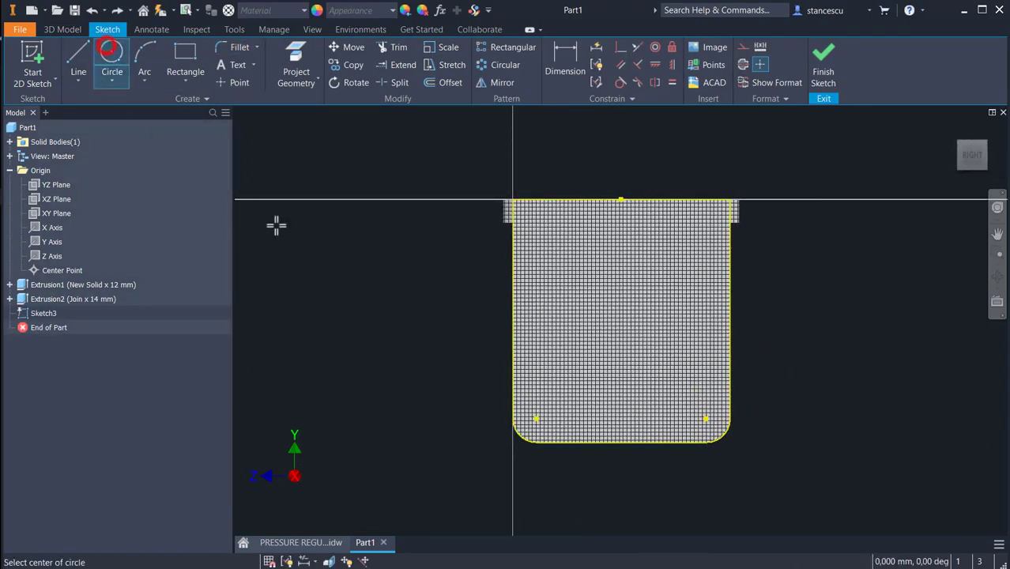
left_click(621, 314)
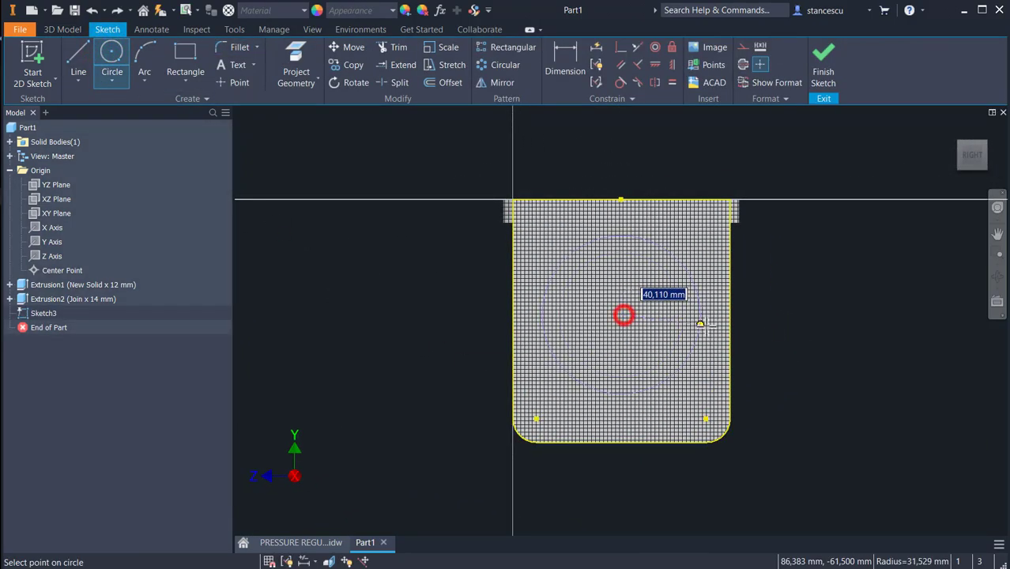
right_click(777, 354)
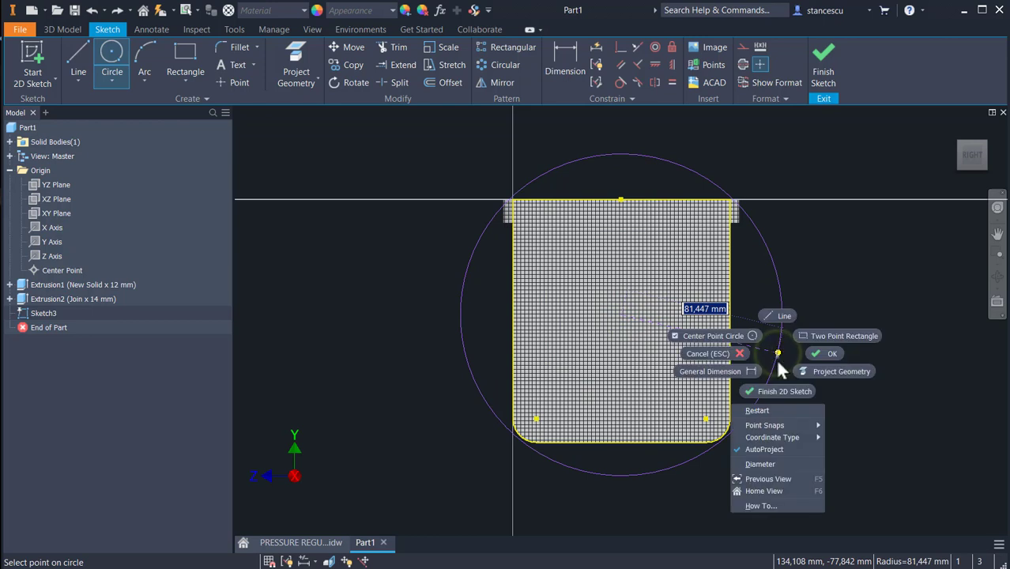
left_click(765, 464)
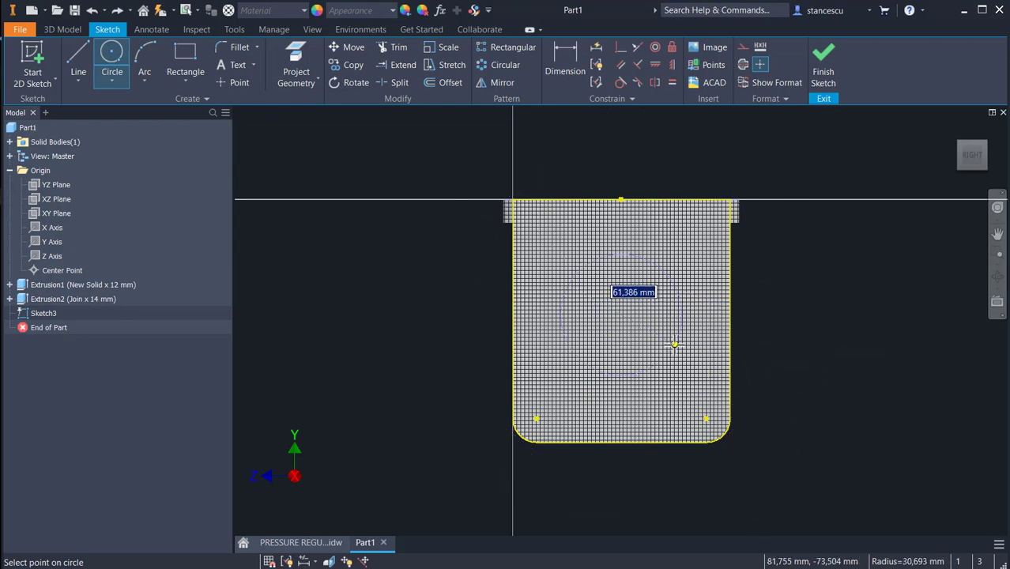
type("9")
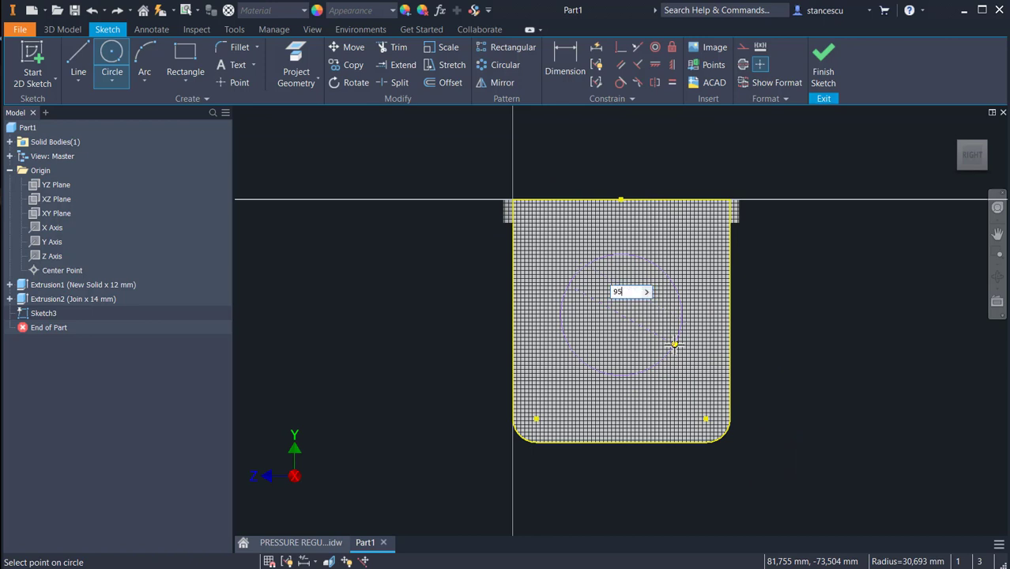
type("5")
key("Return")
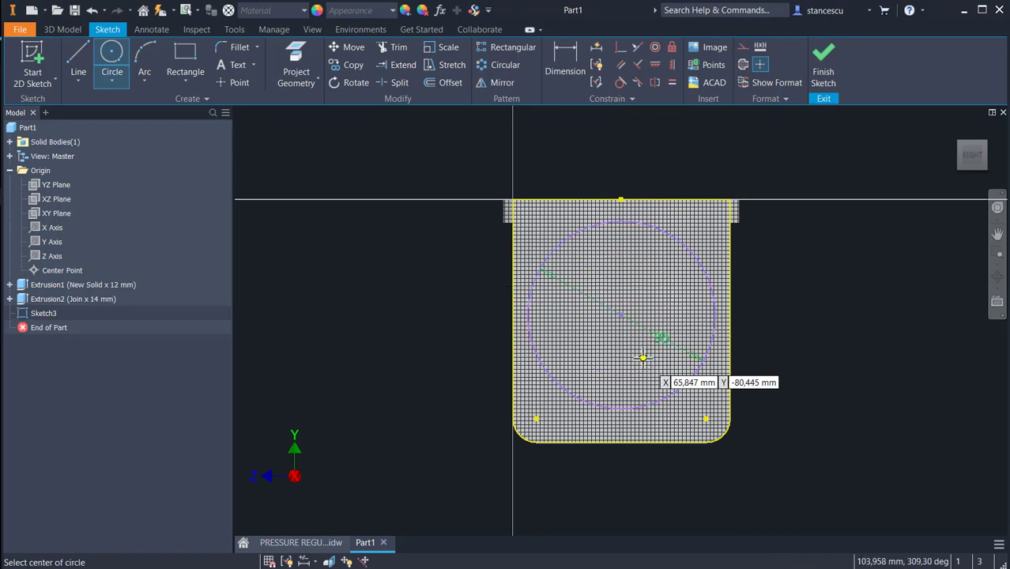
- Align the circle's centre vertically with the midpoint of the plate's top edge
left_click(671, 67)
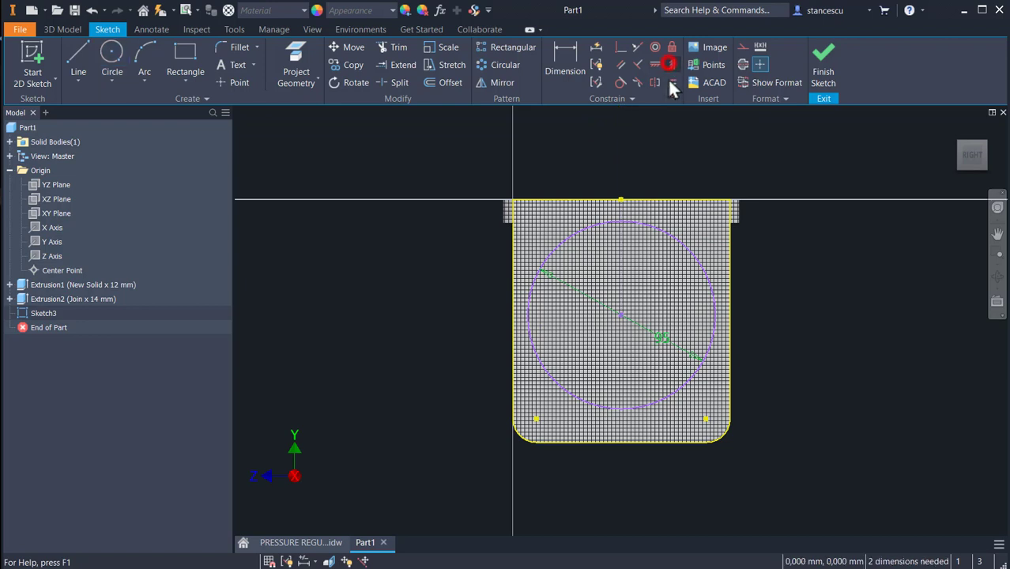
left_click(621, 200)
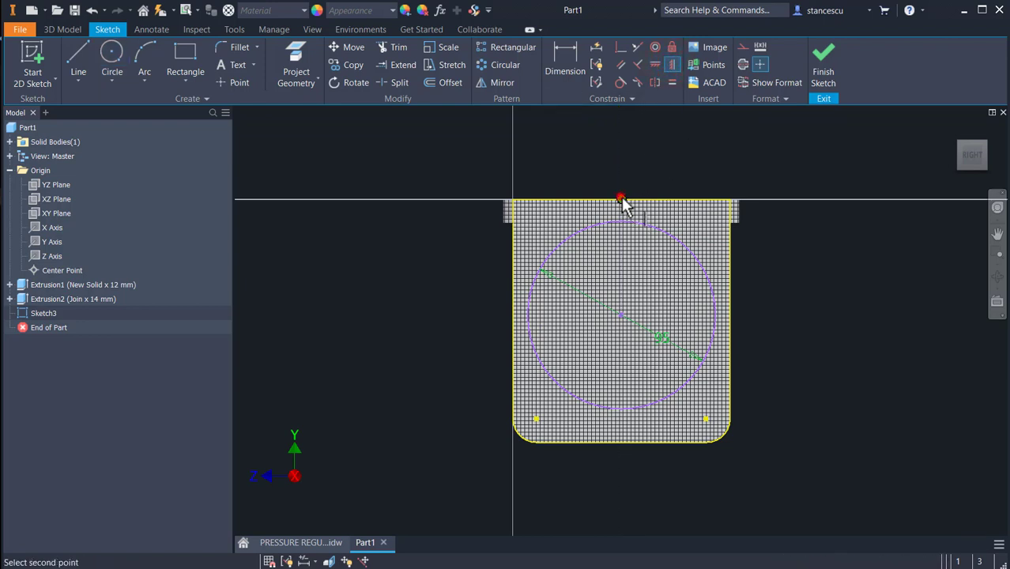
left_click(620, 315)
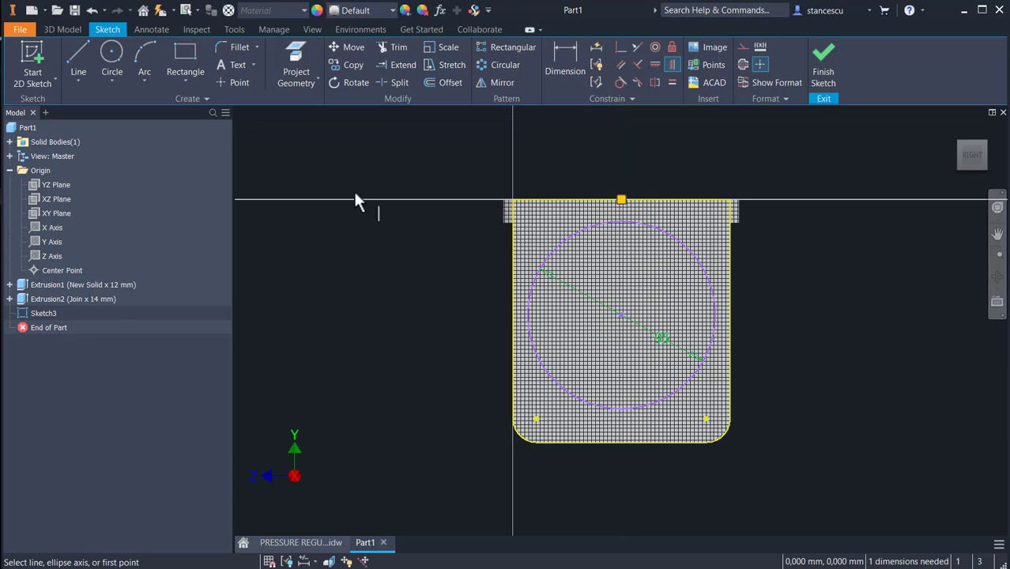
- Dimension the distance from the plate's top edge to the circle's centre as 68 mm and finish the sketch
left_click(565, 69)
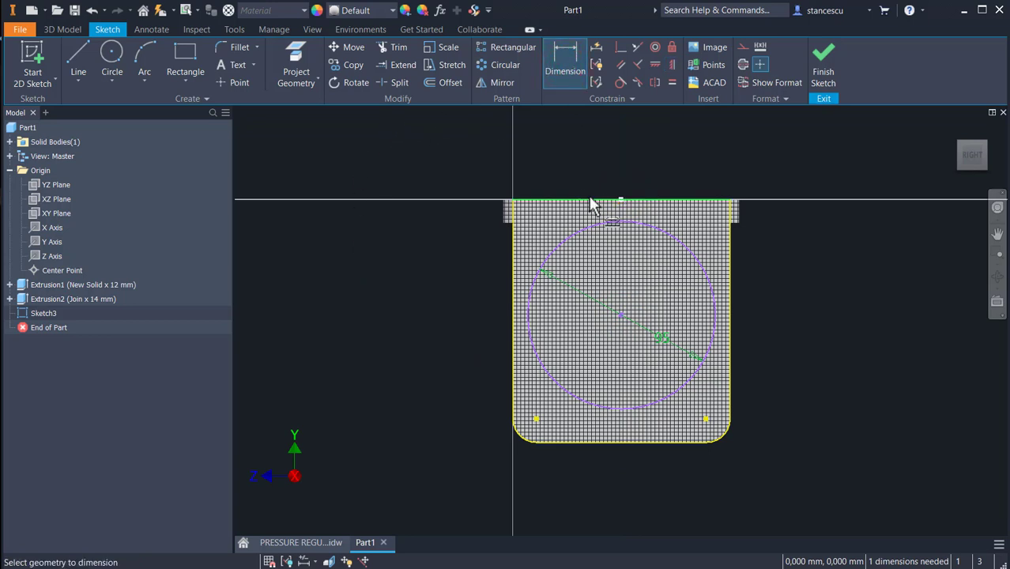
left_click(589, 198)
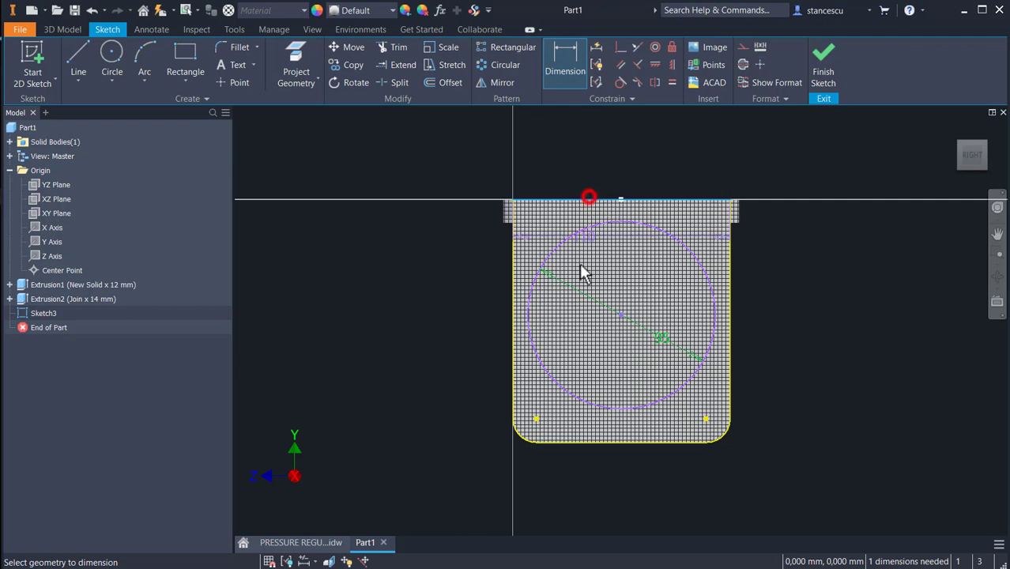
left_click(621, 316)
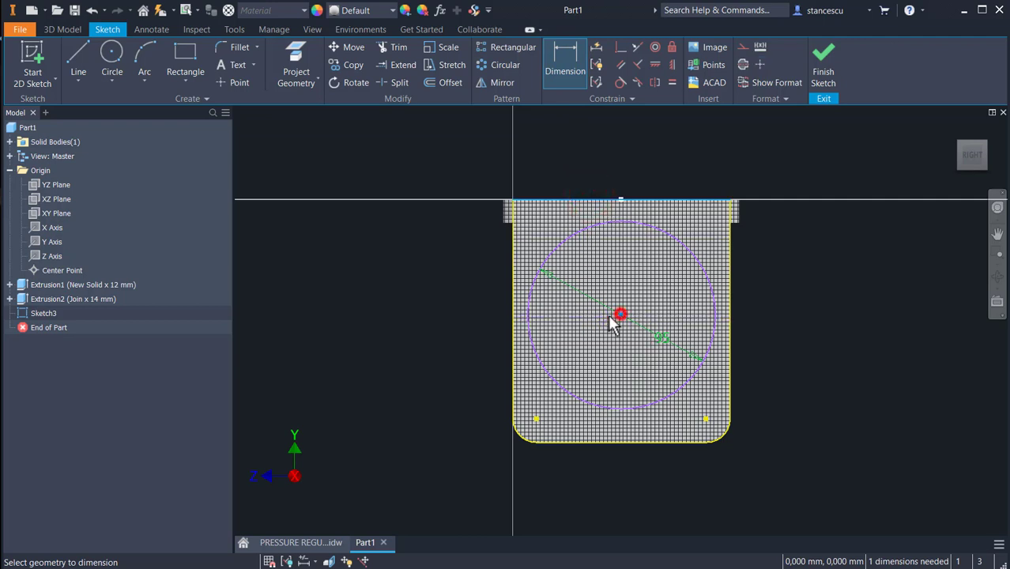
left_click(422, 260)
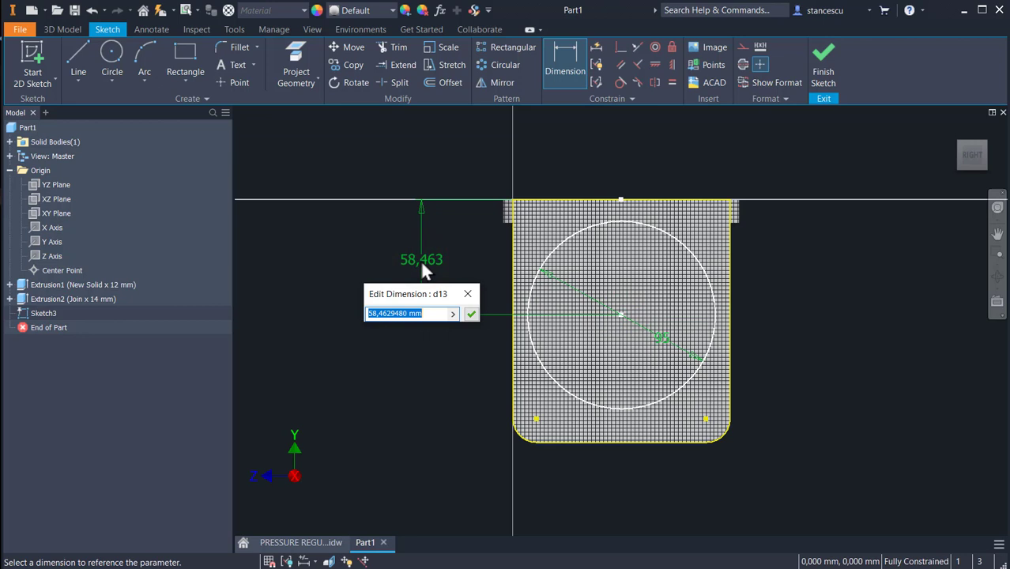
type("68")
key("Return")
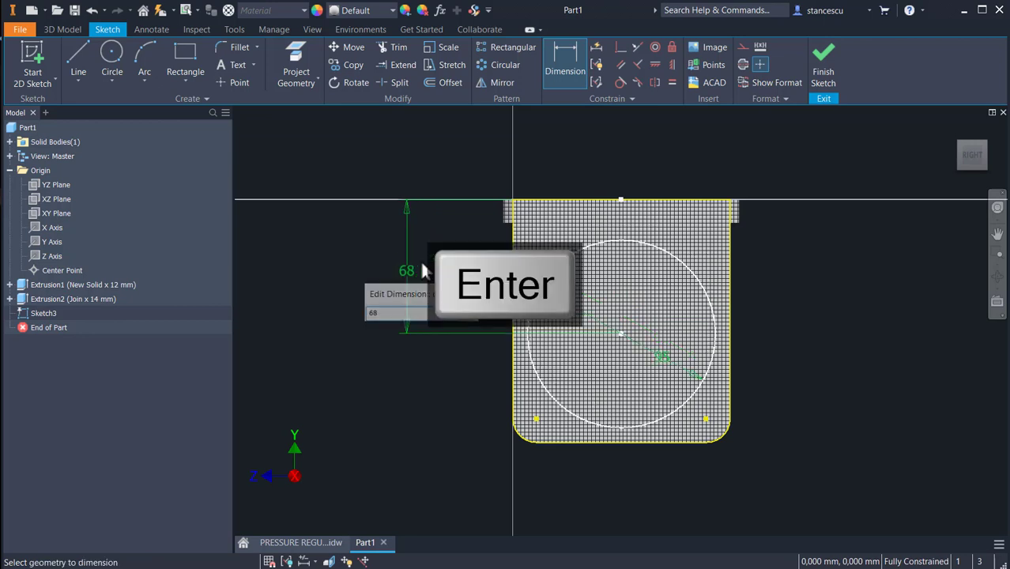
left_click(827, 70)
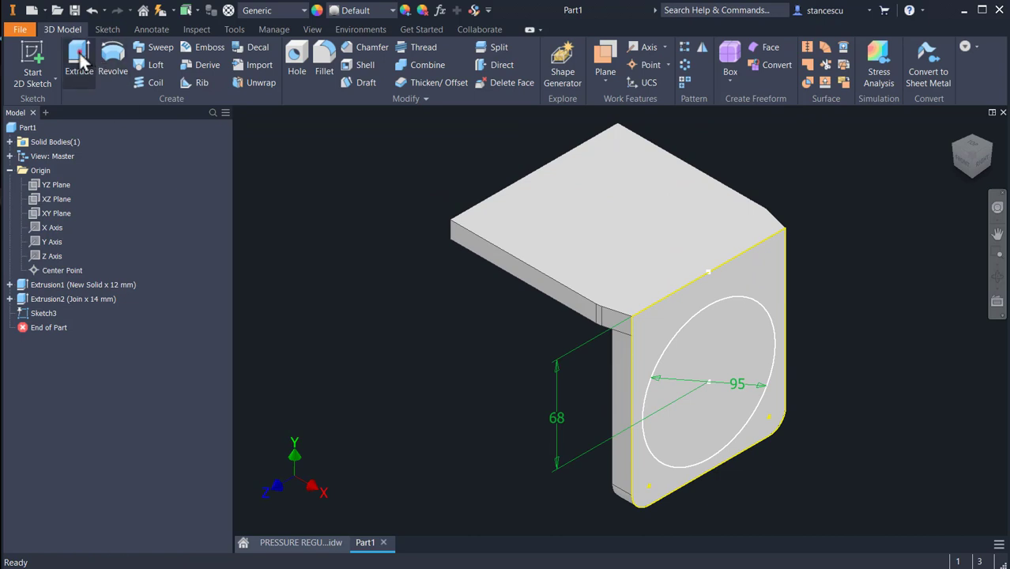
- Extrude the circle 116 mm in the flipped direction, through the plate and beneath the flange, joining it to the solid
left_click(79, 60)
left_click(700, 348)
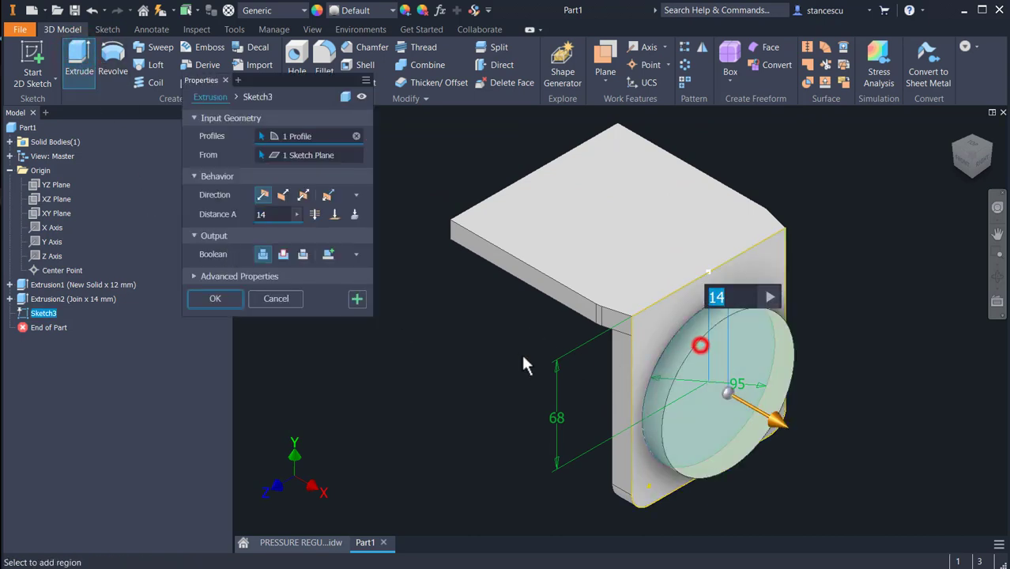
left_click(283, 195)
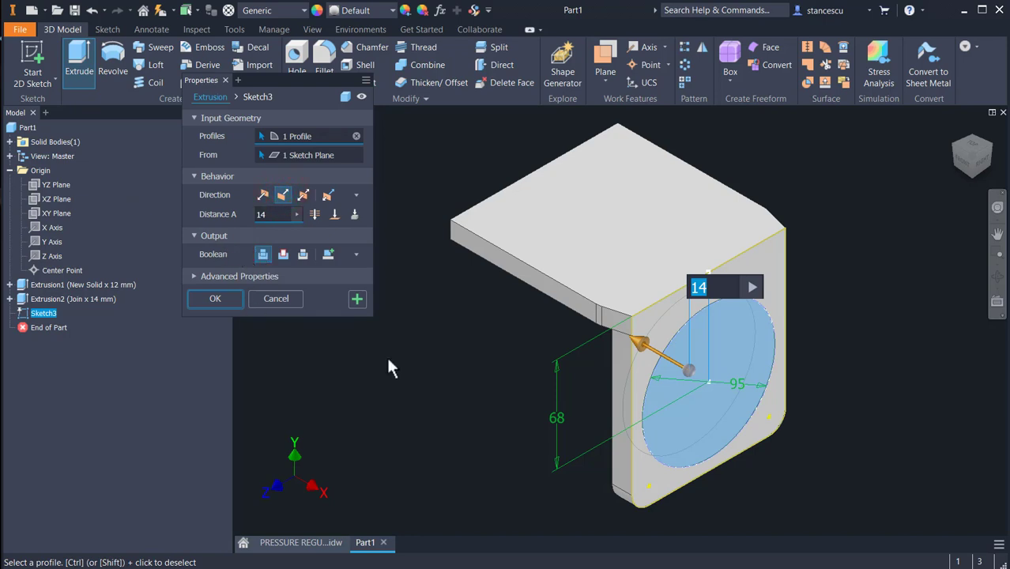
type("116")
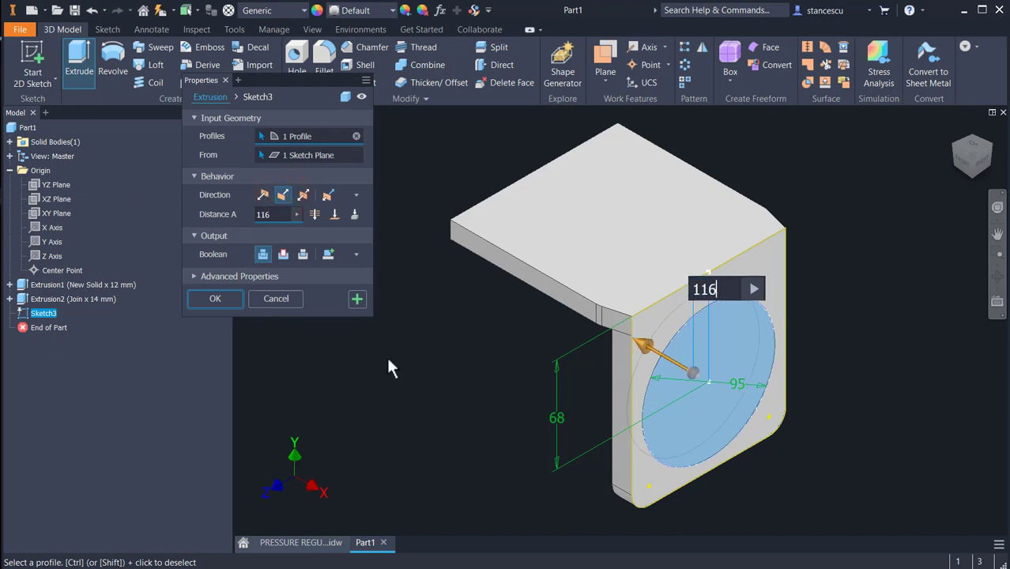
key("Return")
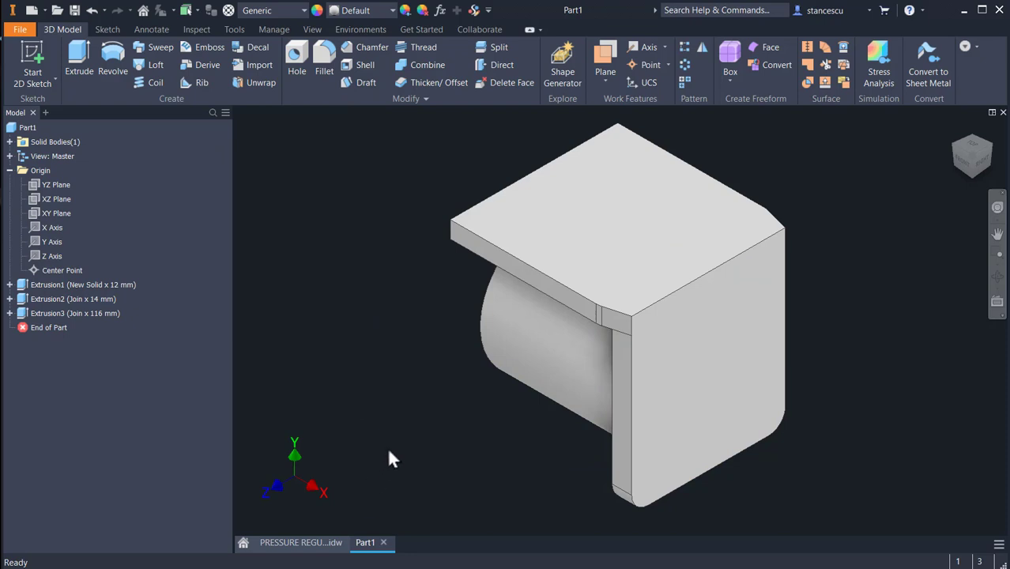
- Consult the drawing's A-A section, start a sketch on Part1's mounting plate outer face, and project the cylinder's circular edge
left_click(336, 542)
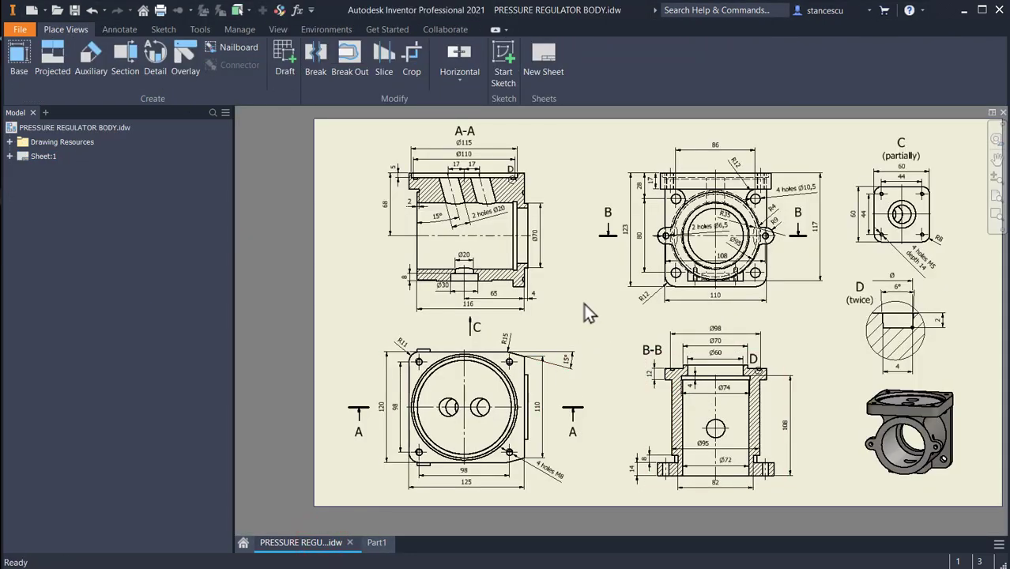
scroll(548, 220, "up", 3)
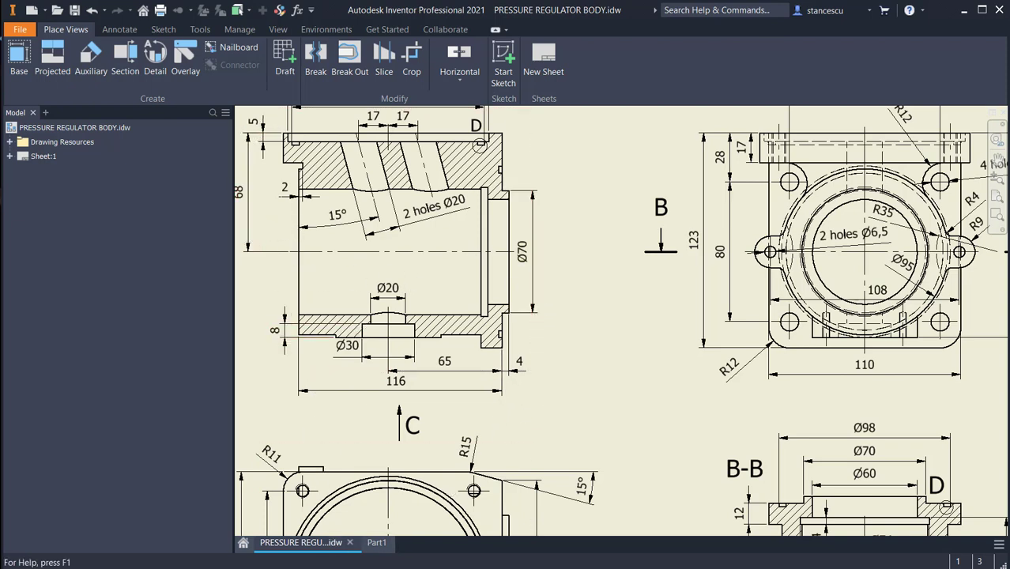
left_click(376, 543)
left_click(707, 399)
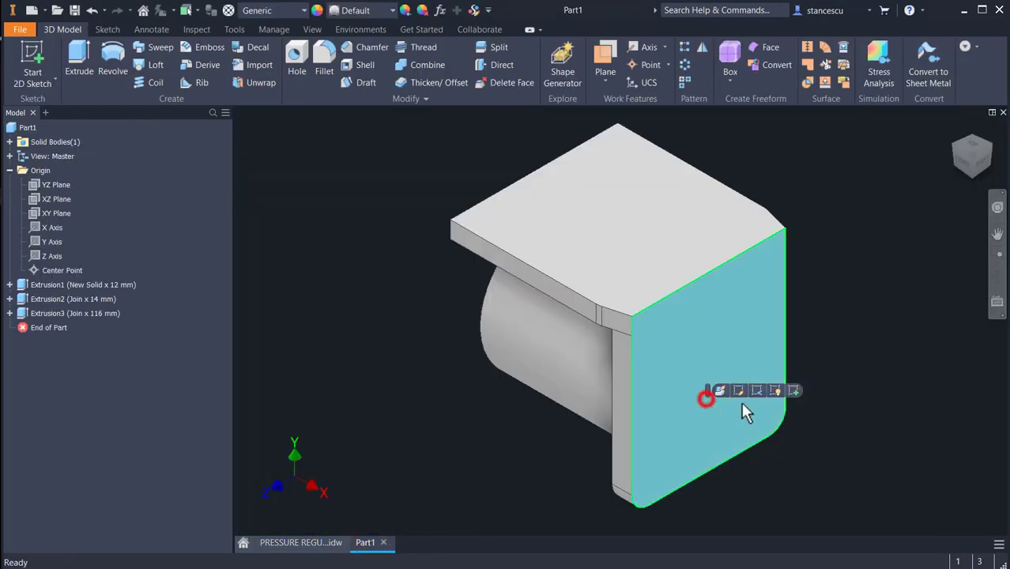
left_click(792, 392)
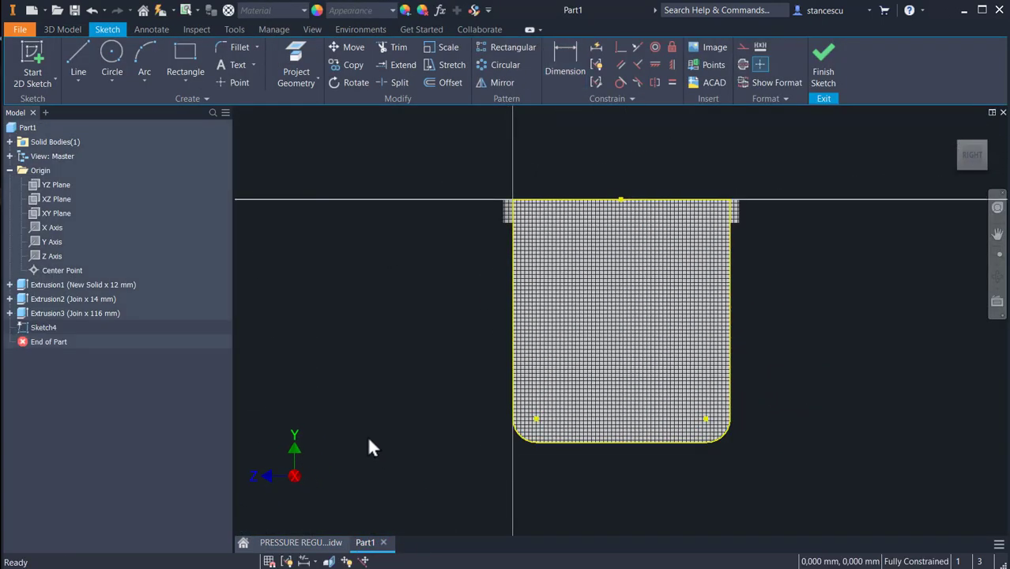
left_click(294, 63)
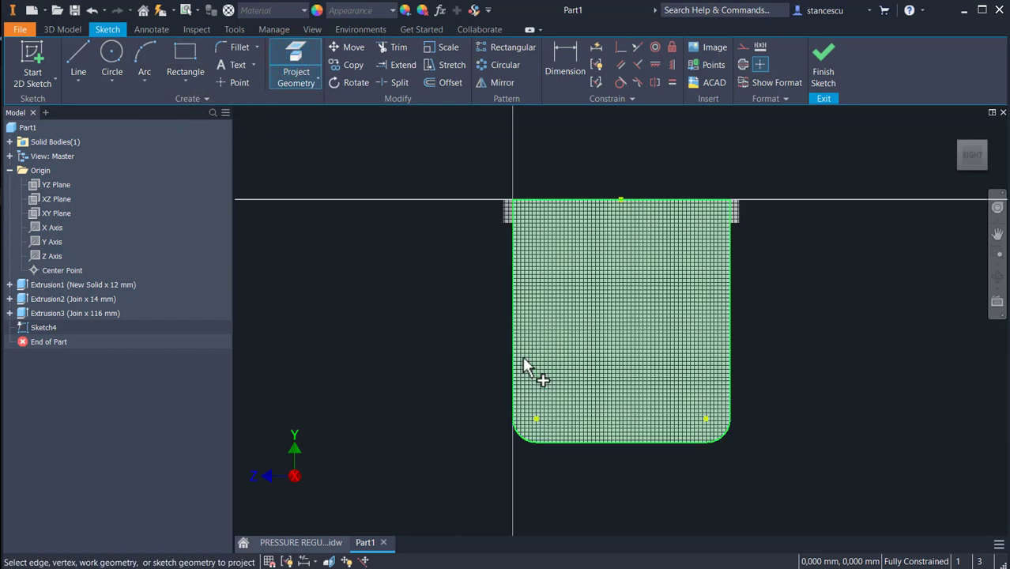
left_click(529, 362)
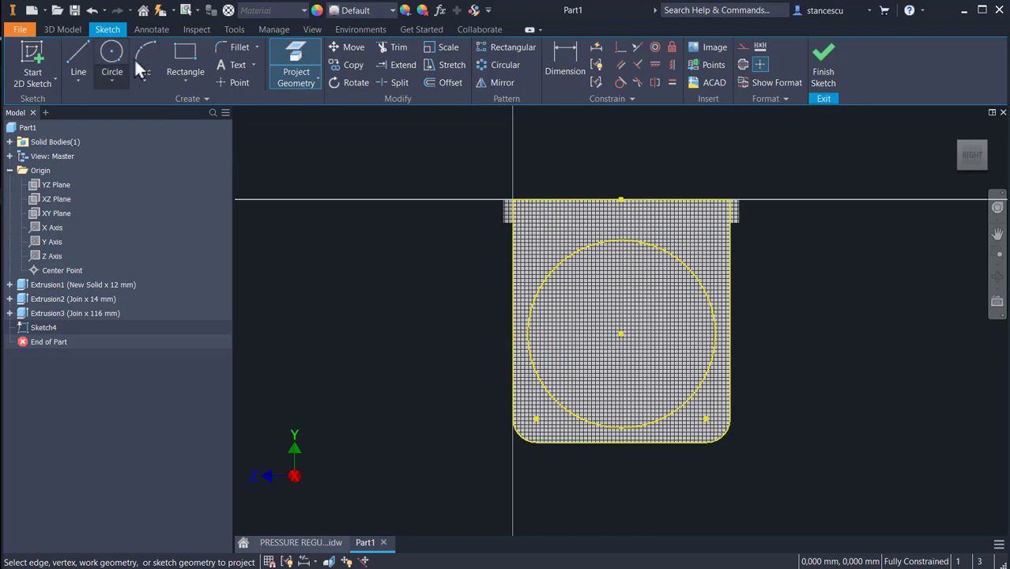
- Draw a 70 mm diameter circle centred on the projected circle's centre and finish the sketch
left_click(111, 64)
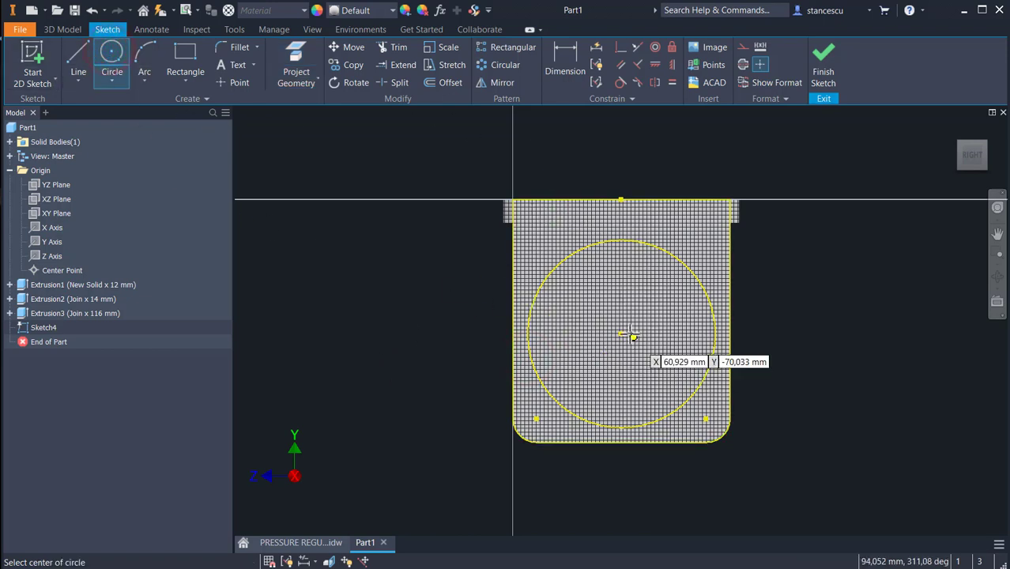
left_click(621, 332)
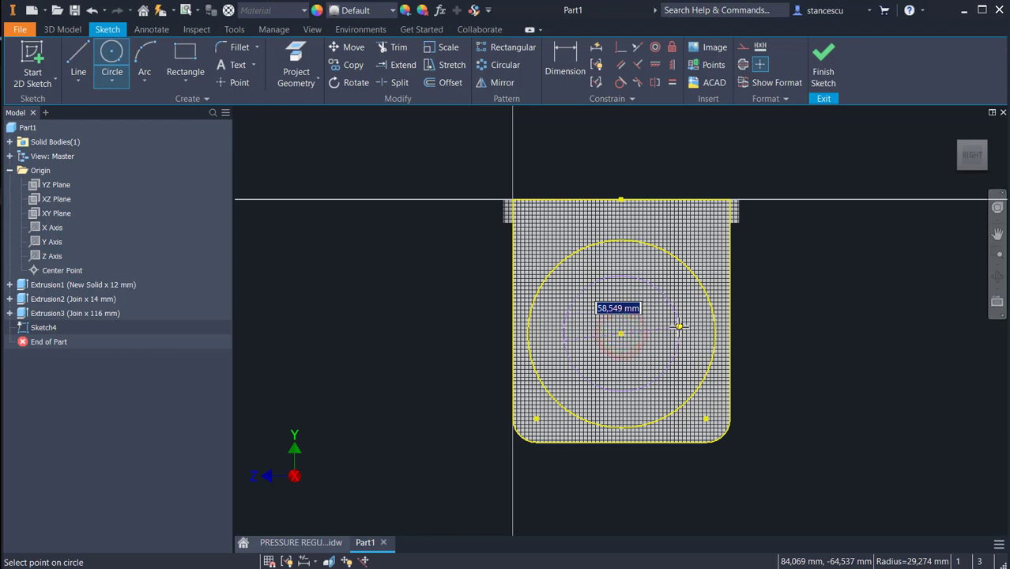
type("70")
key("Return")
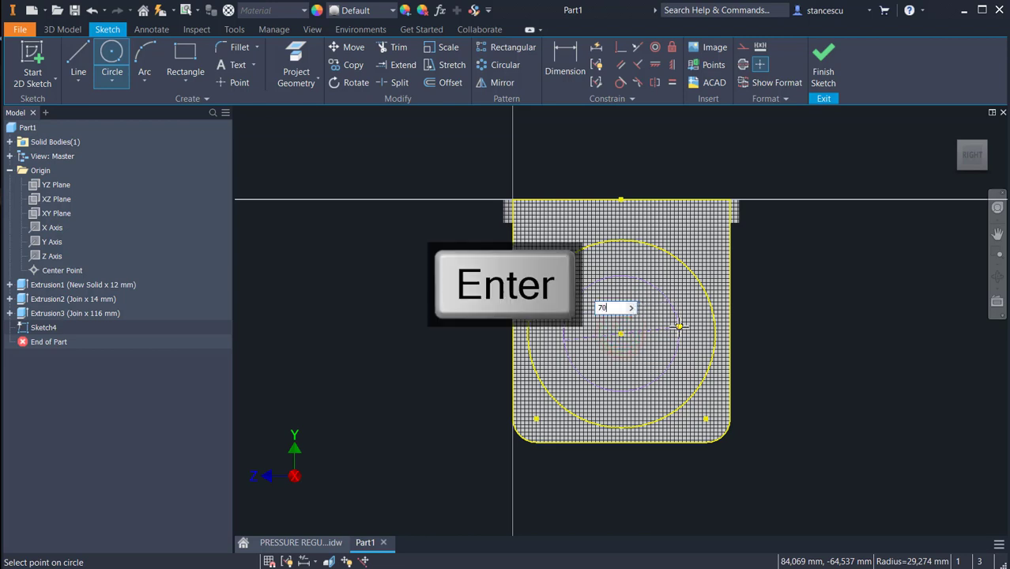
left_click(824, 64)
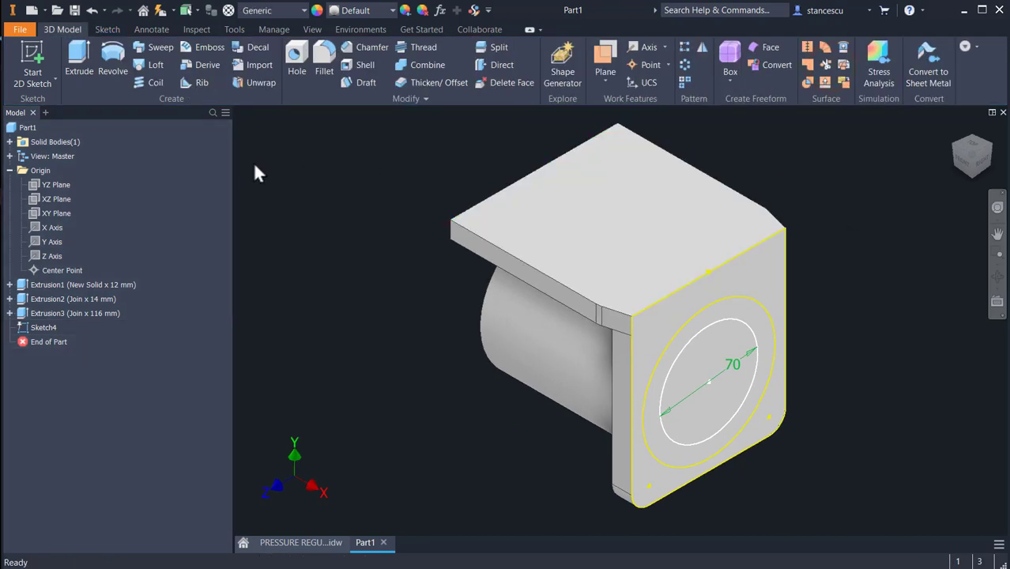
- Extrude the 70 mm circle 4 mm outward from the mounting plate, joining it to the solid
left_click(67, 67)
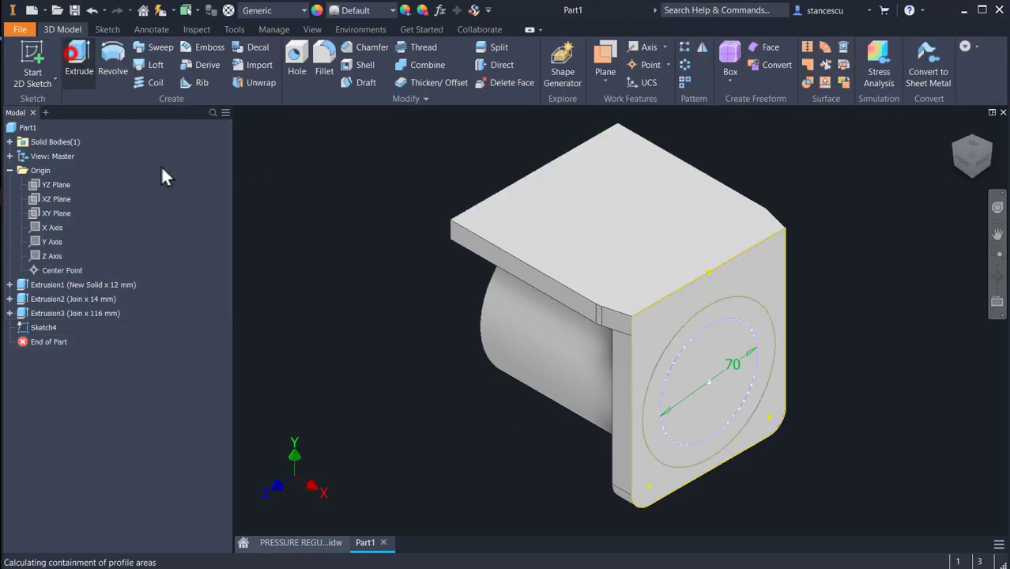
left_click(687, 412)
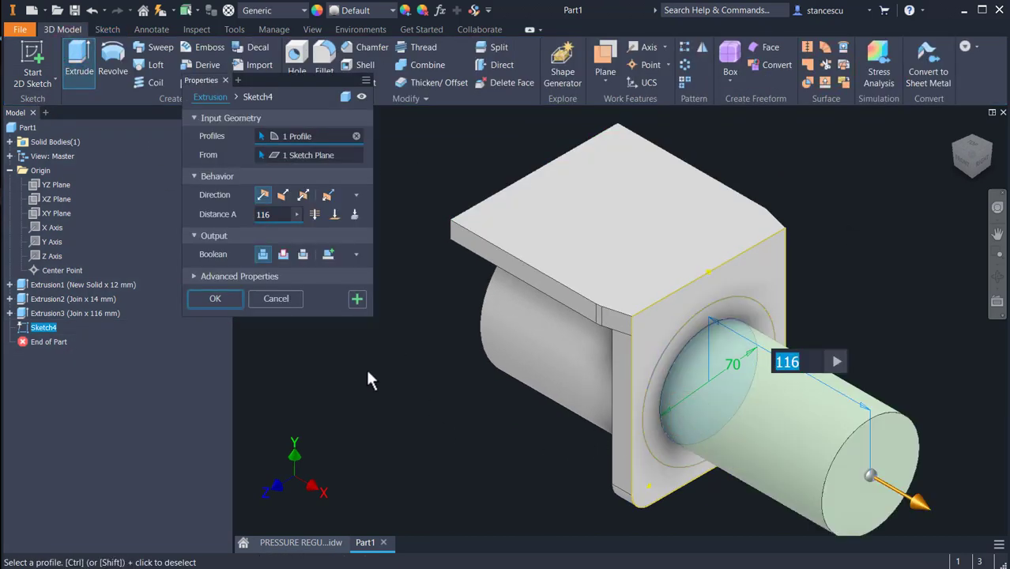
type("4")
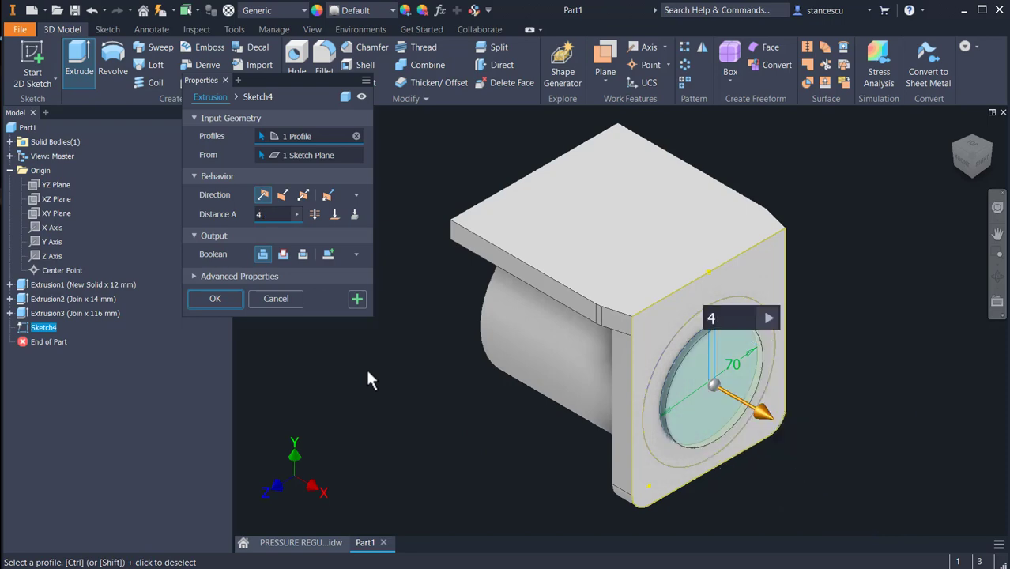
left_click(212, 300)
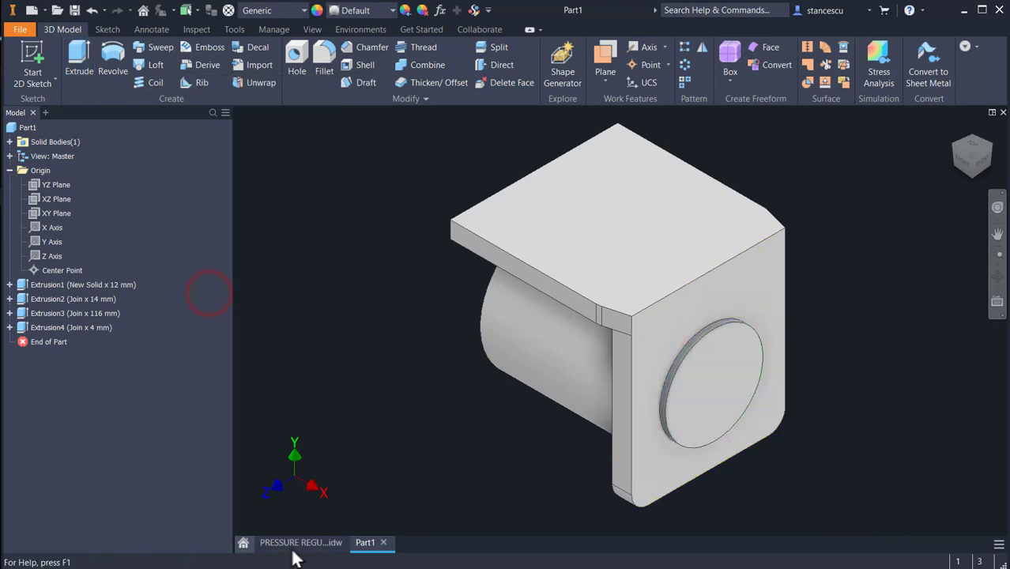
- Examine the regulator drawing's front view and A-A section for the rounded R12 shapes around the plate's upper holes
left_click(293, 544)
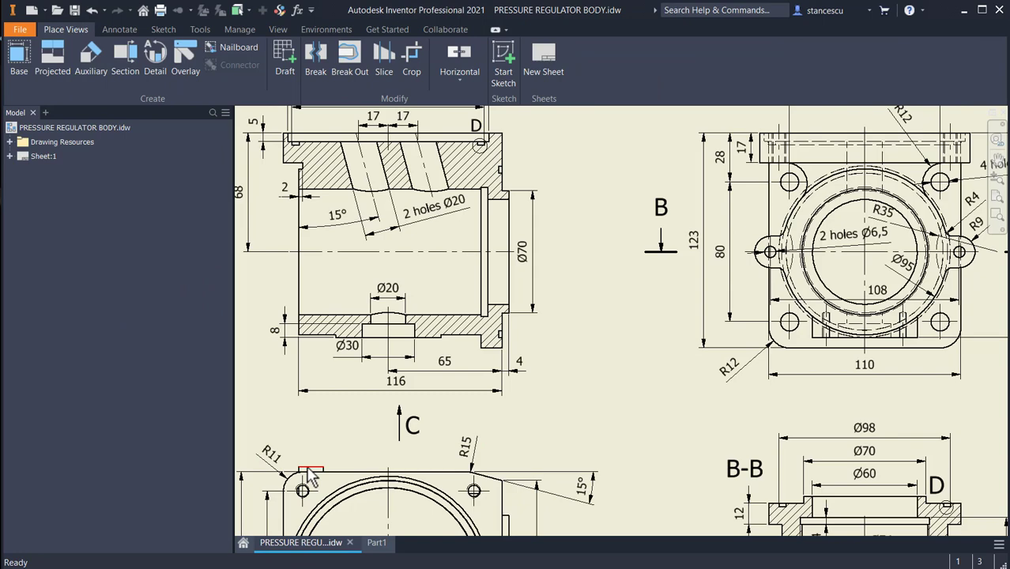
mouse_move(565, 403)
middle_mouse_down()
mouse_move(532, 361)
mouse_move(467, 408)
middle_mouse_up()
scroll(533, 223, "up", 5)
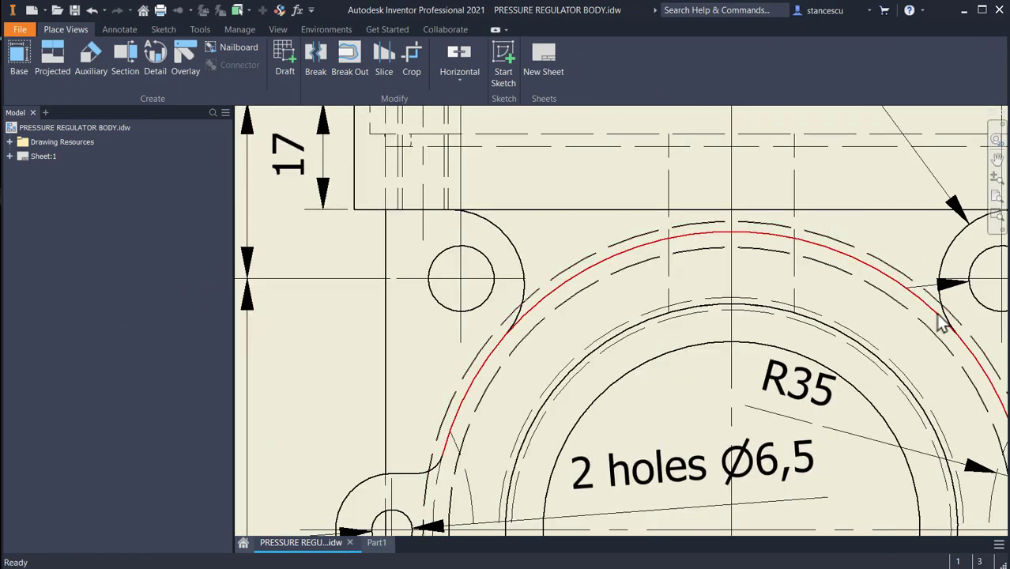
scroll(519, 309, "down", 4)
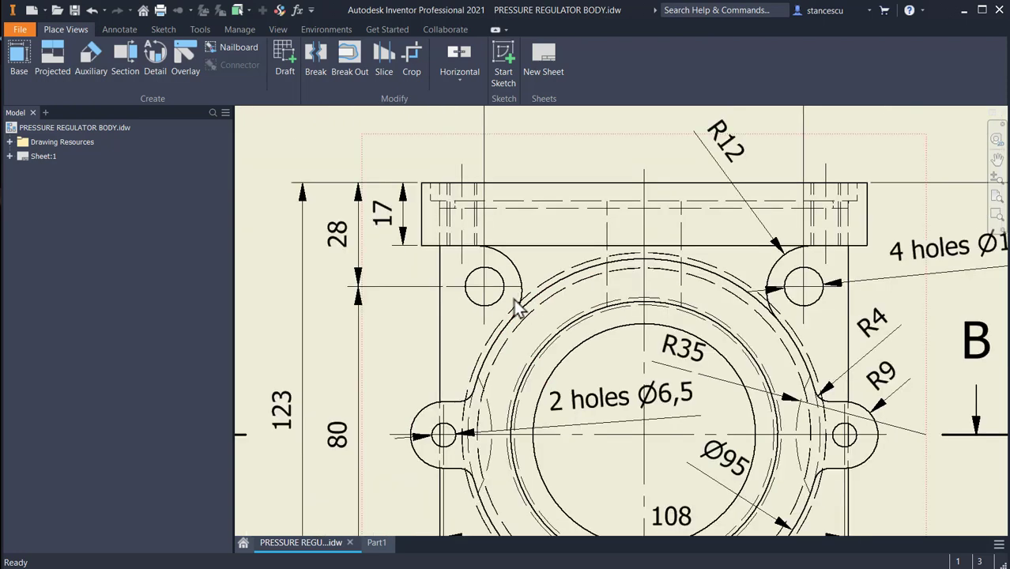
middle_click_drag(481, 325, 669, 286)
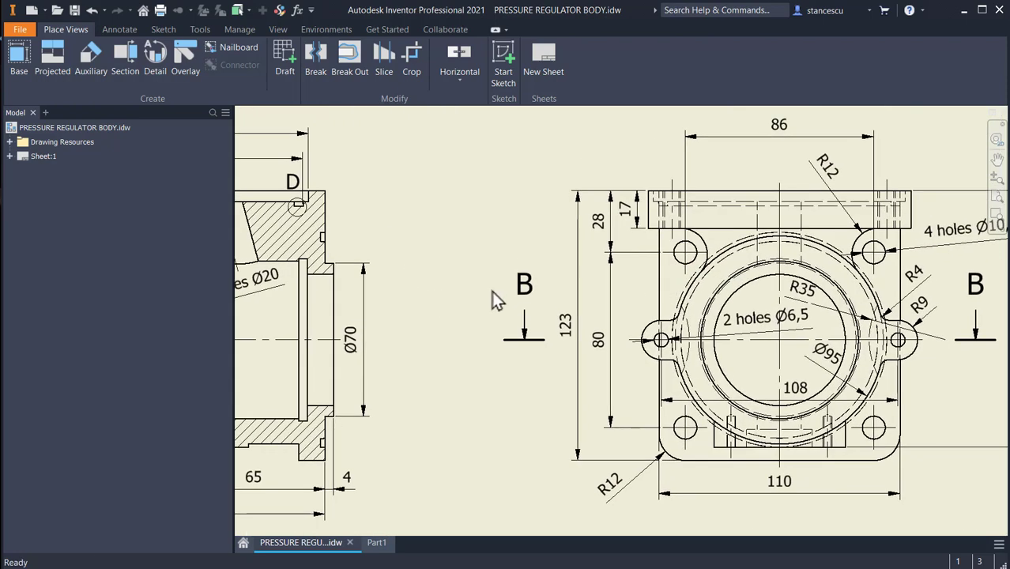
scroll(492, 299, "down", 2)
middle_click_drag(583, 278, 736, 255)
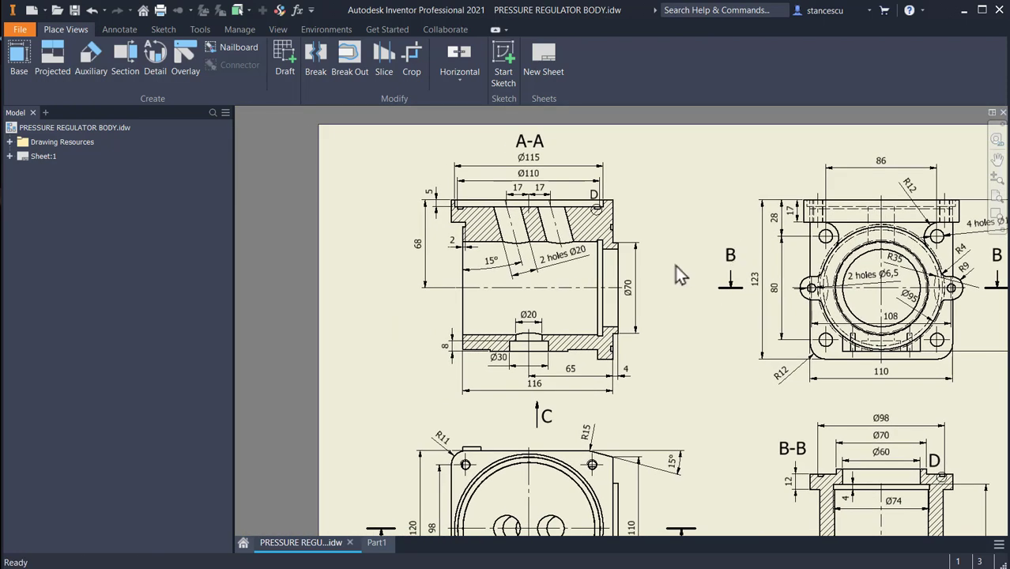
left_click(537, 388)
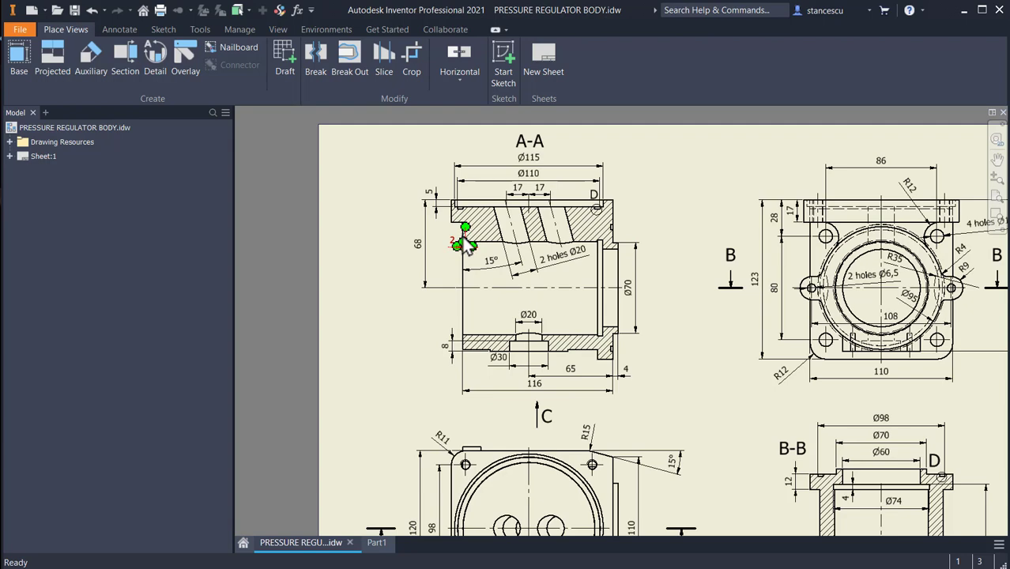
scroll(490, 237, "up", 2)
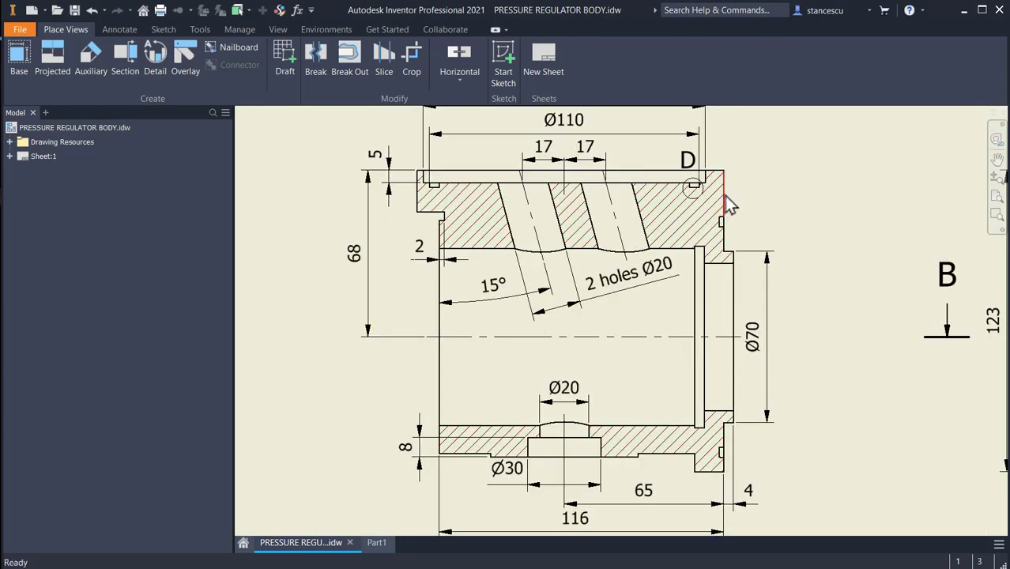
scroll(725, 196, "down", 4)
scroll(826, 277, "up", 4)
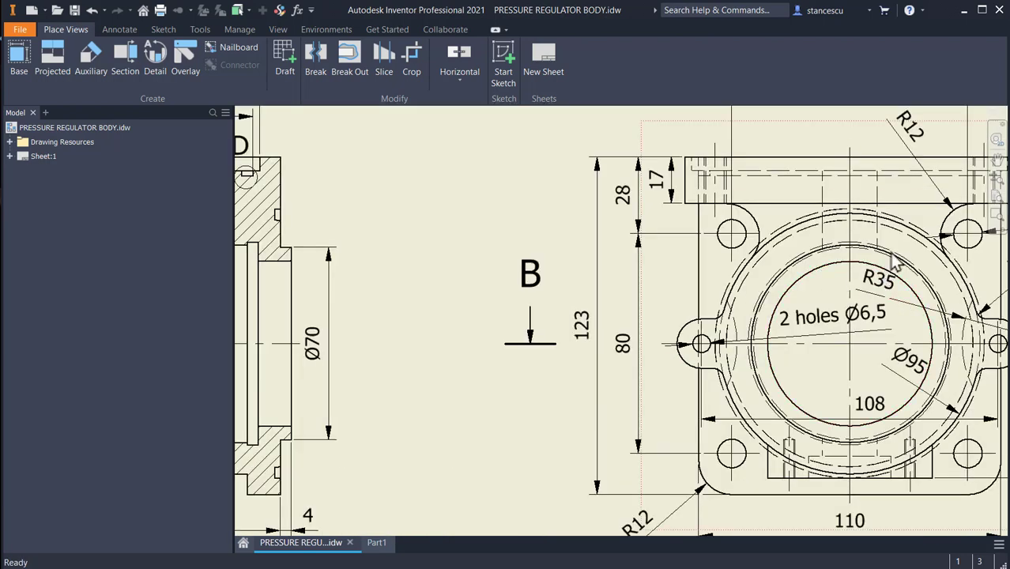
- Return to Part1 and start a sketch on the mounting plate's inner face, around the cylindrical body
left_click(377, 544)
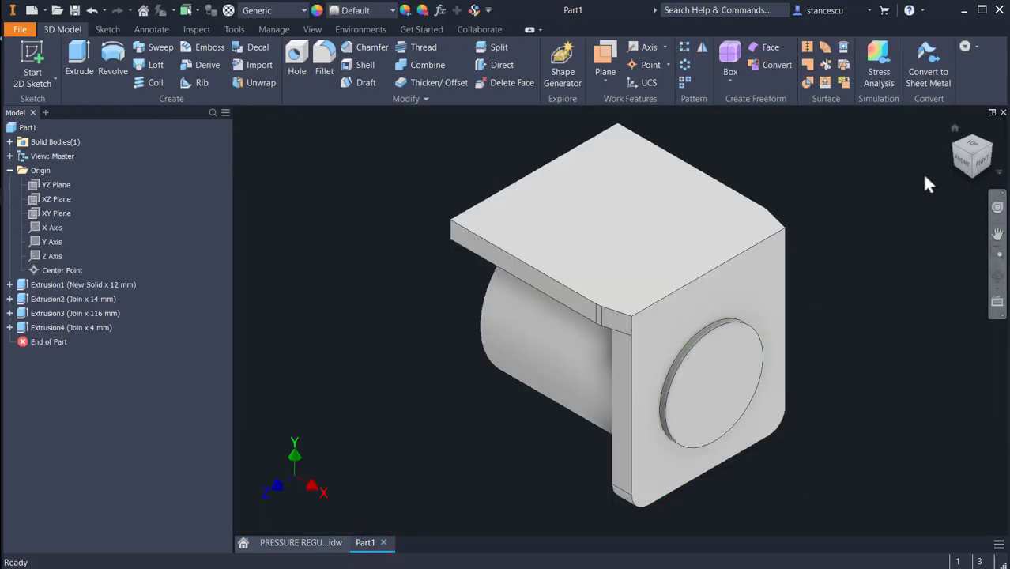
left_click_drag(948, 148, 606, 403)
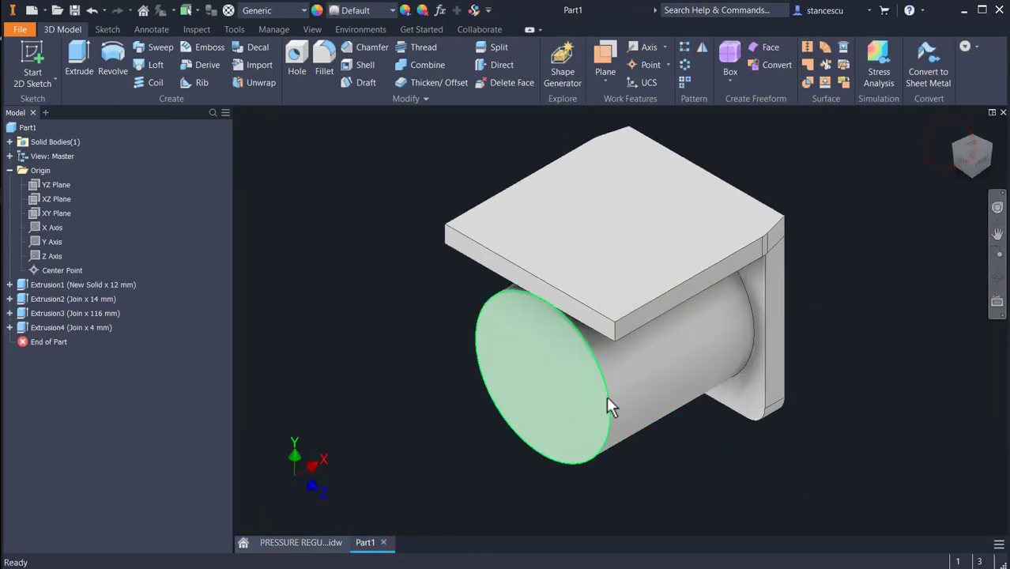
left_click(754, 284)
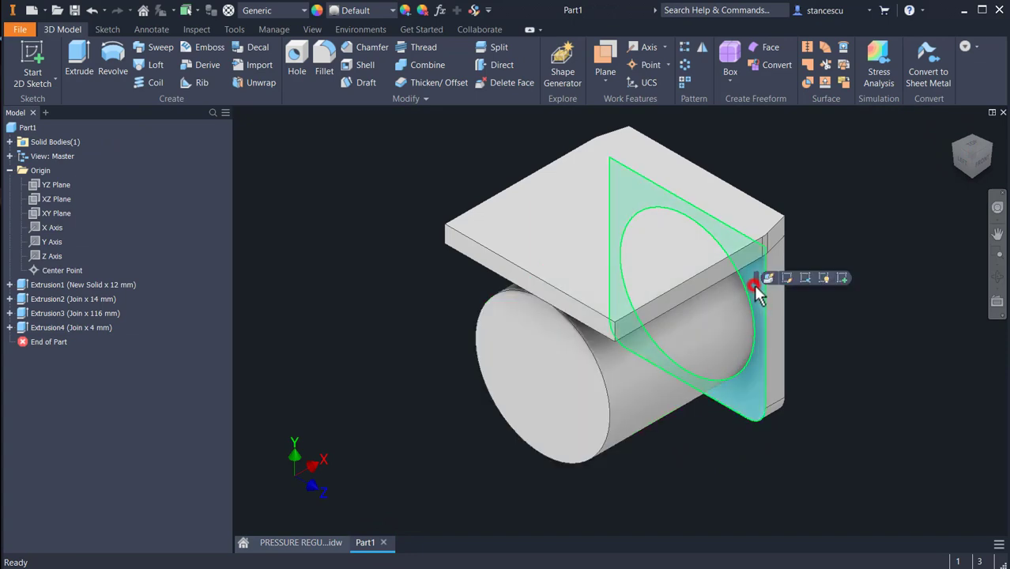
left_click(840, 277)
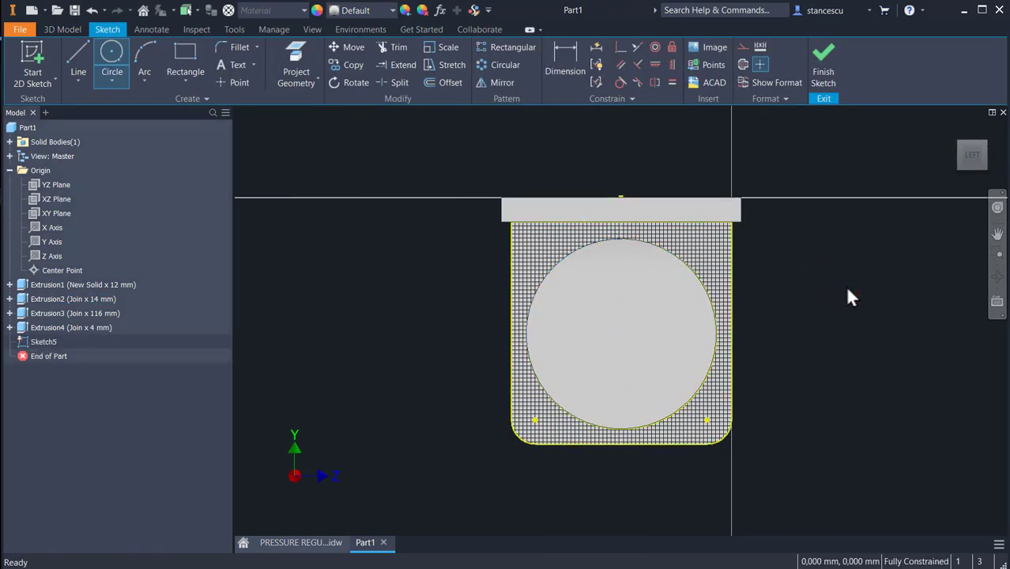
- Draw a circle of 12 mm radius outside the plate outline, on the side away from the sketch origin
left_click(111, 55)
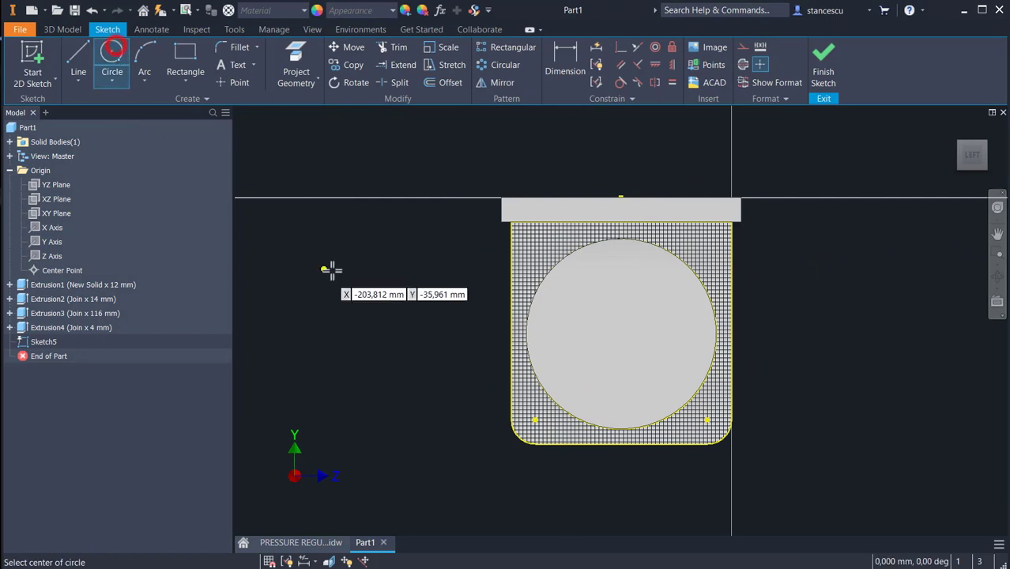
left_click(354, 272)
right_click(382, 289)
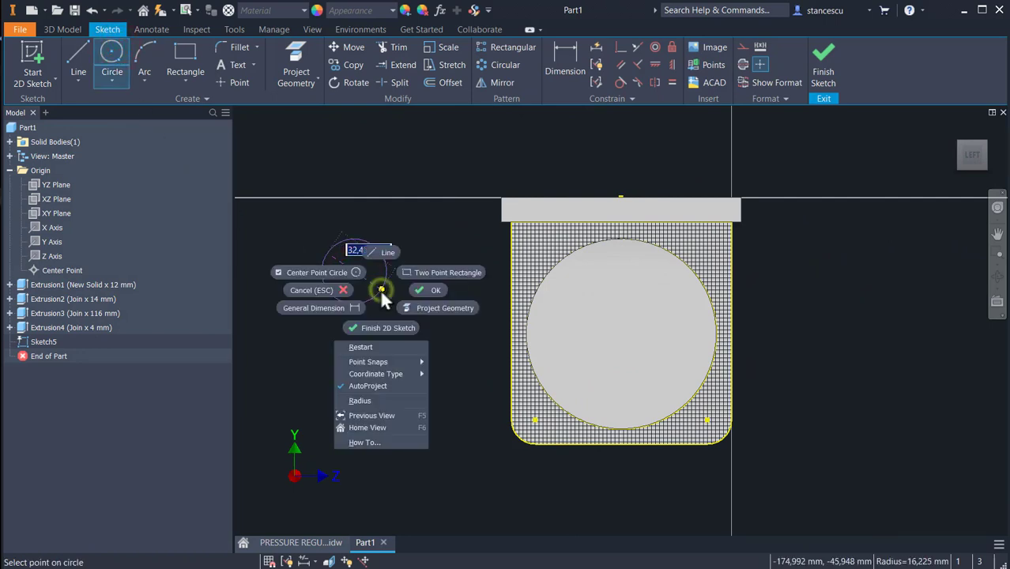
left_click(377, 402)
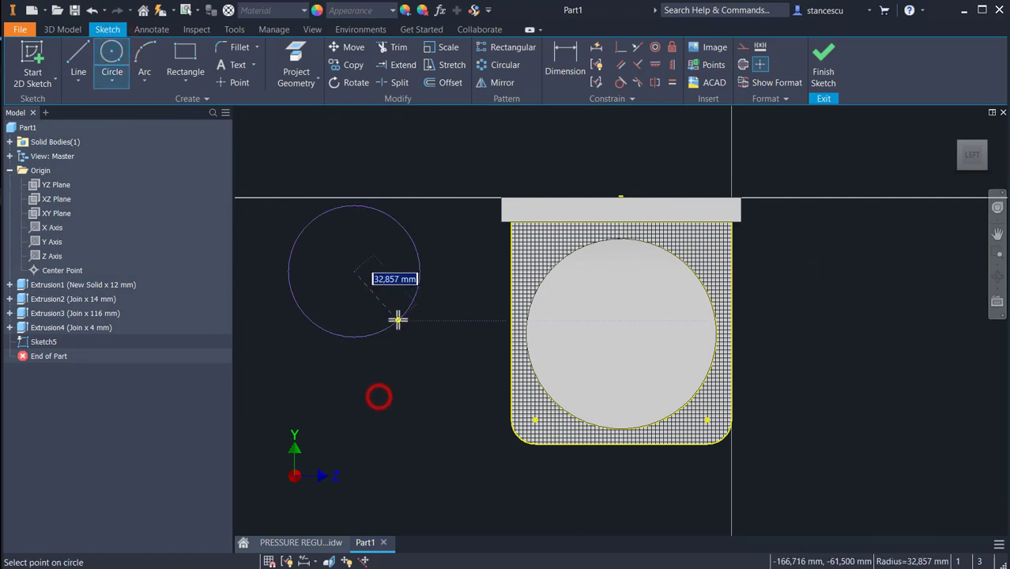
type("12")
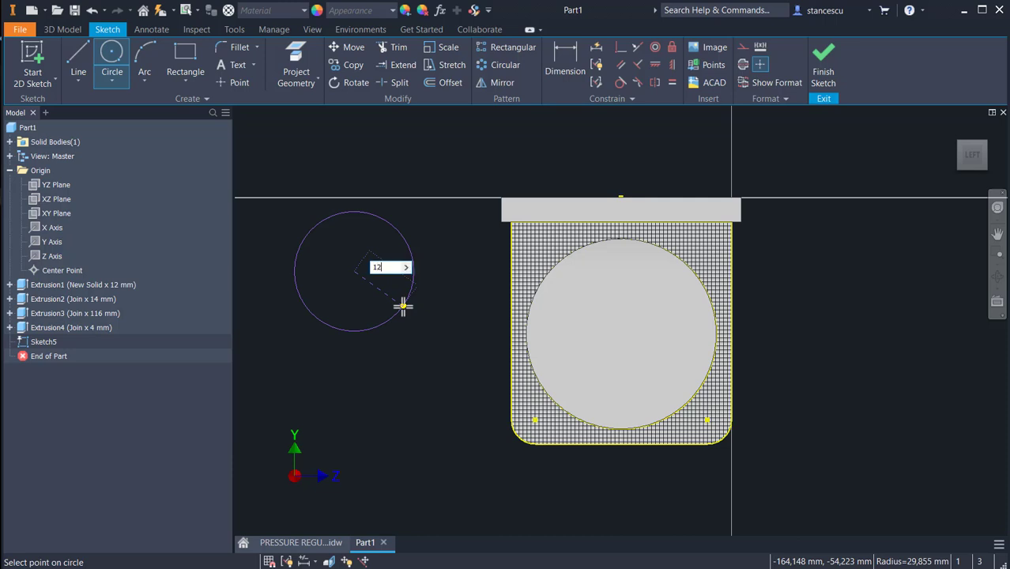
key("Return")
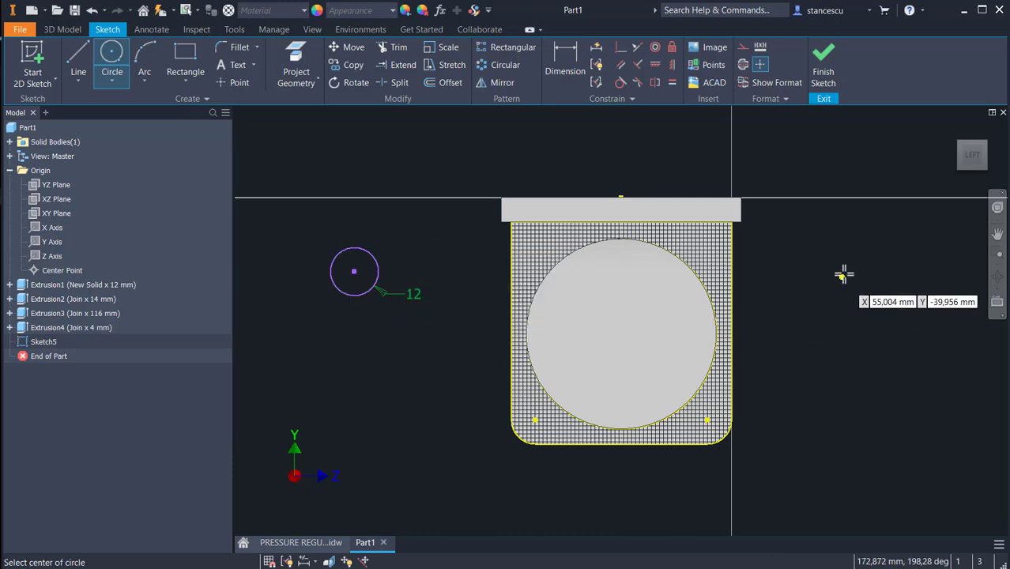
- Draw a second circle on the plate's opposite side, equal to the 12 mm radius circle, and slice the graphics at the sketch plane
left_click(843, 271)
left_click(856, 308)
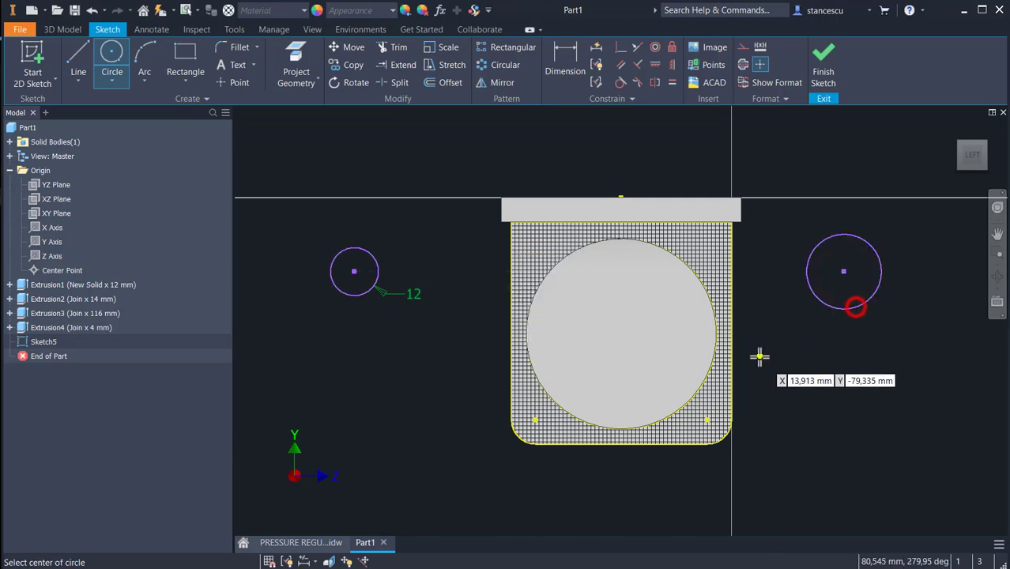
left_click(672, 82)
left_click(817, 247)
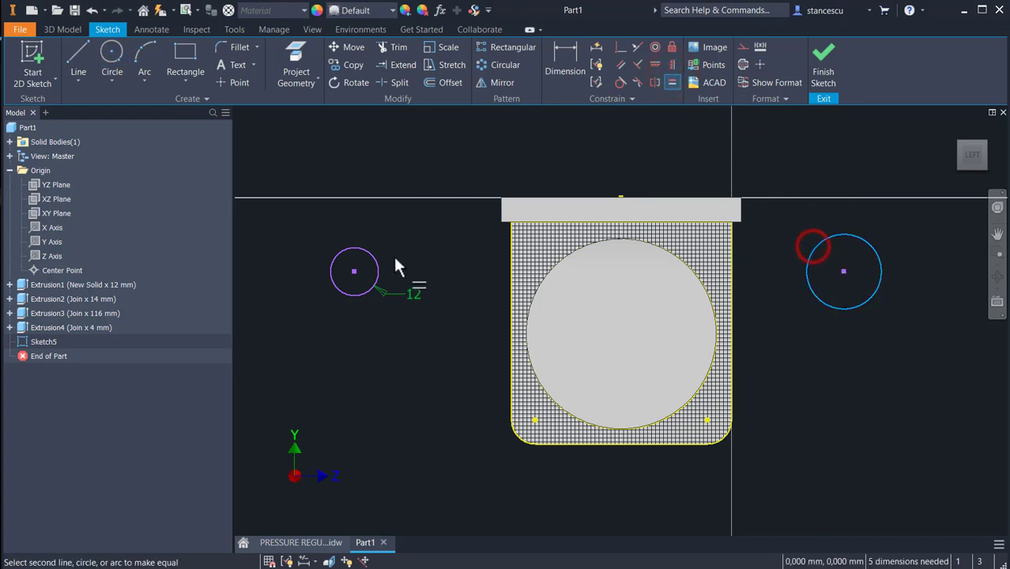
left_click(381, 277)
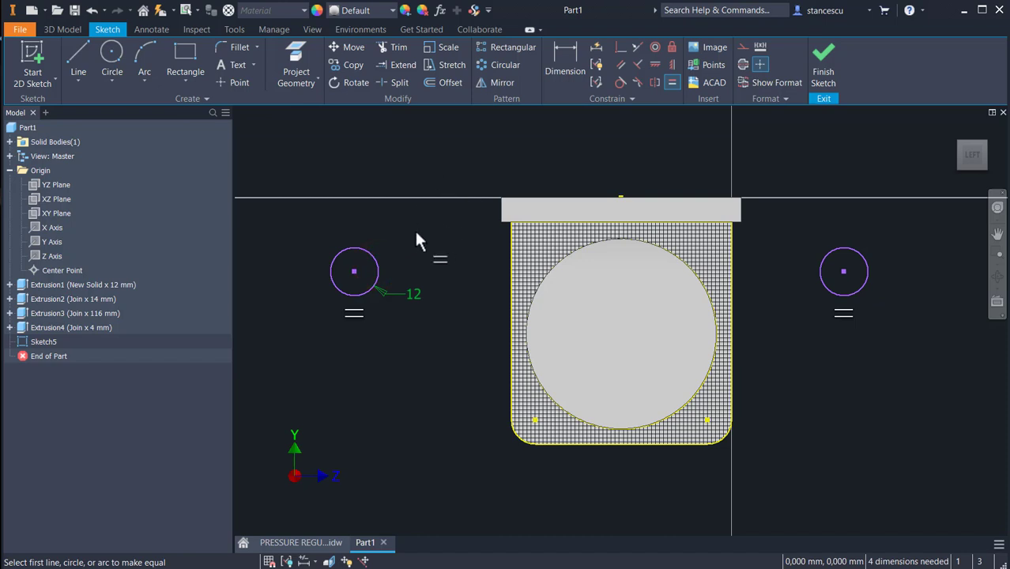
key("F7")
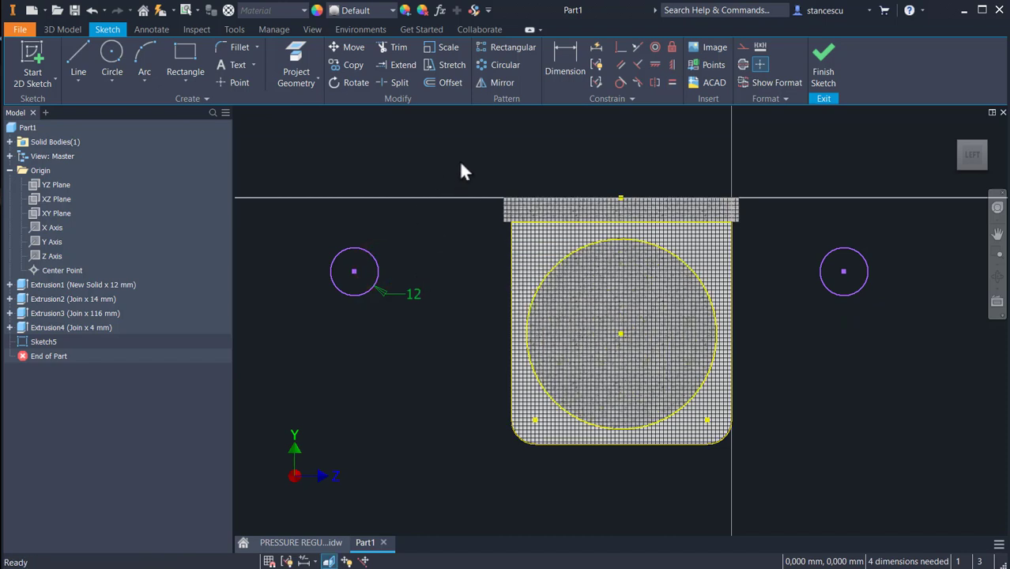
- Constrain the dimensioned 12 mm circle tangent to the projected upper edge of the mounting plate and to the large body circle
left_click(619, 82)
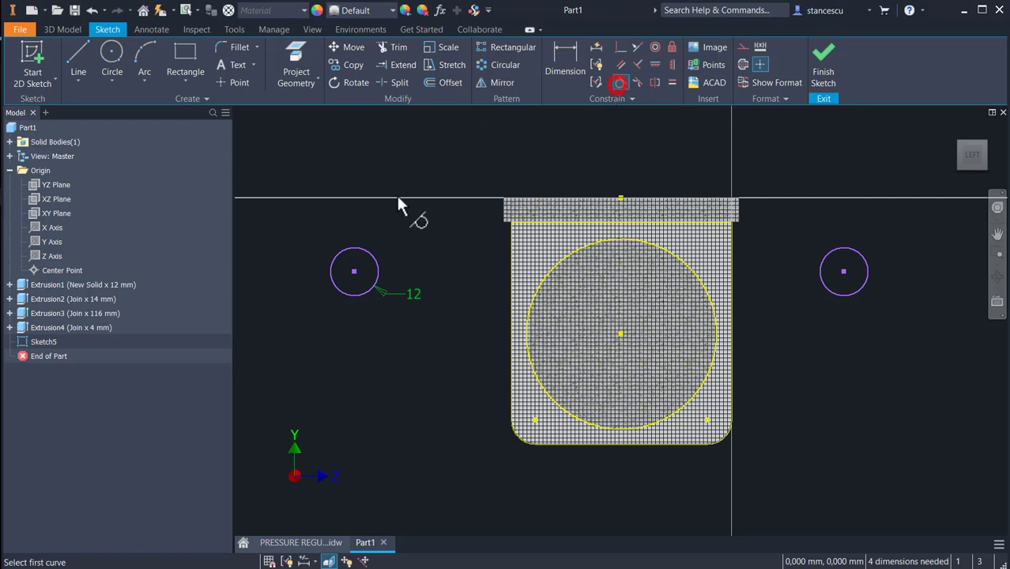
left_click(377, 269)
left_click(563, 228)
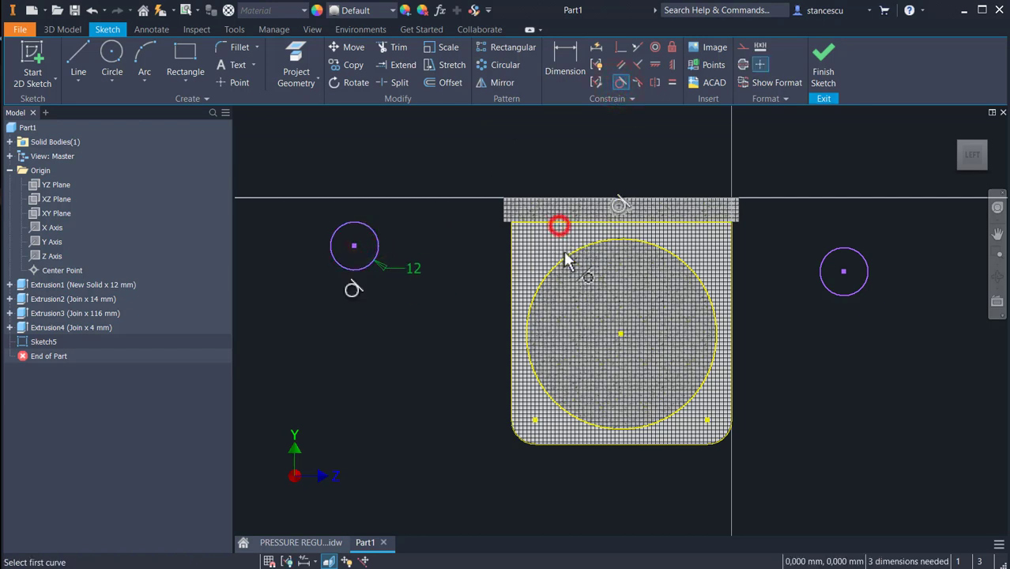
left_click(567, 264)
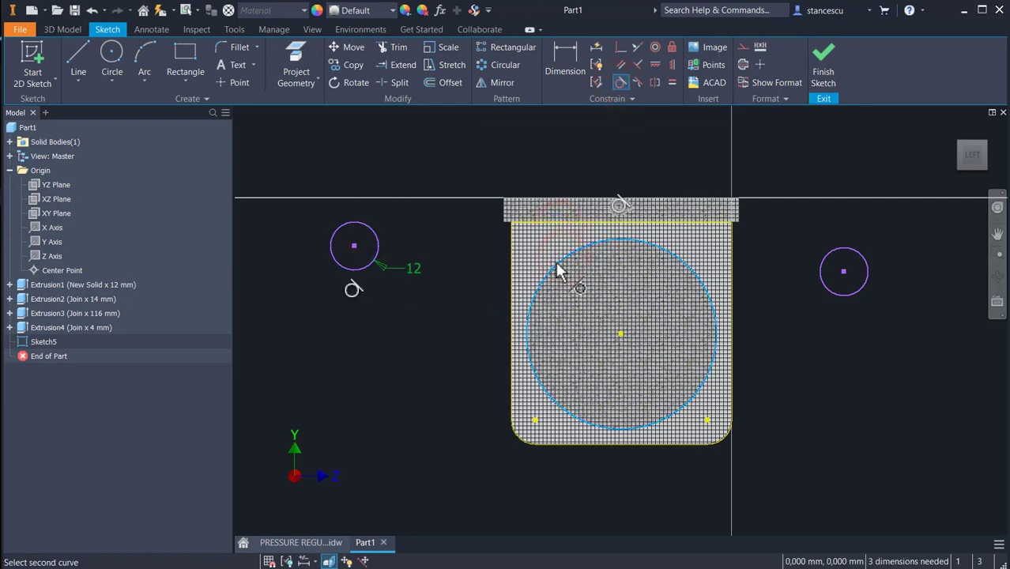
left_click(377, 243)
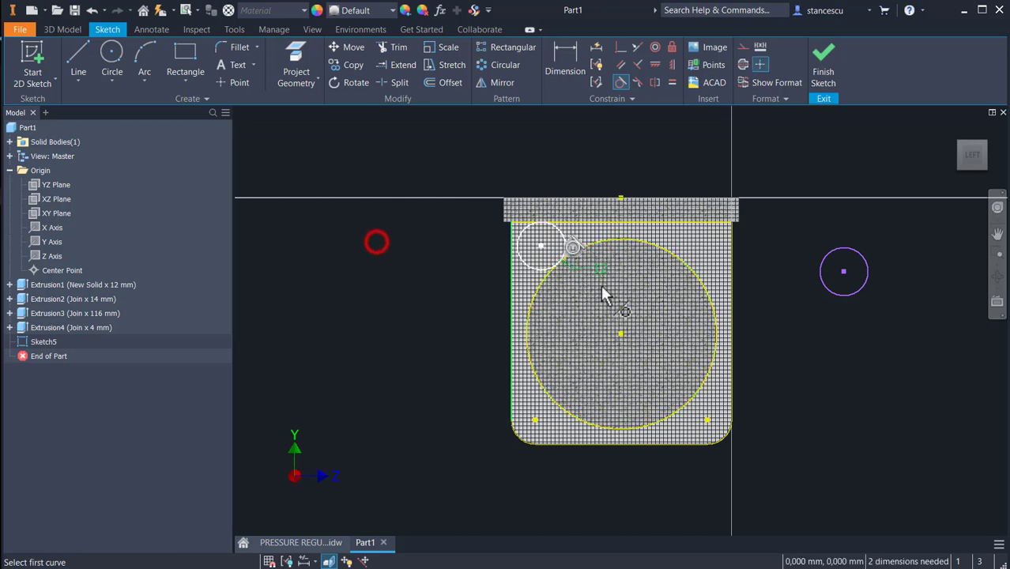
- Make the second, equal circle tangent to the same upper edge and to the opposite side of the large body circle
left_click(823, 290)
left_click(706, 224)
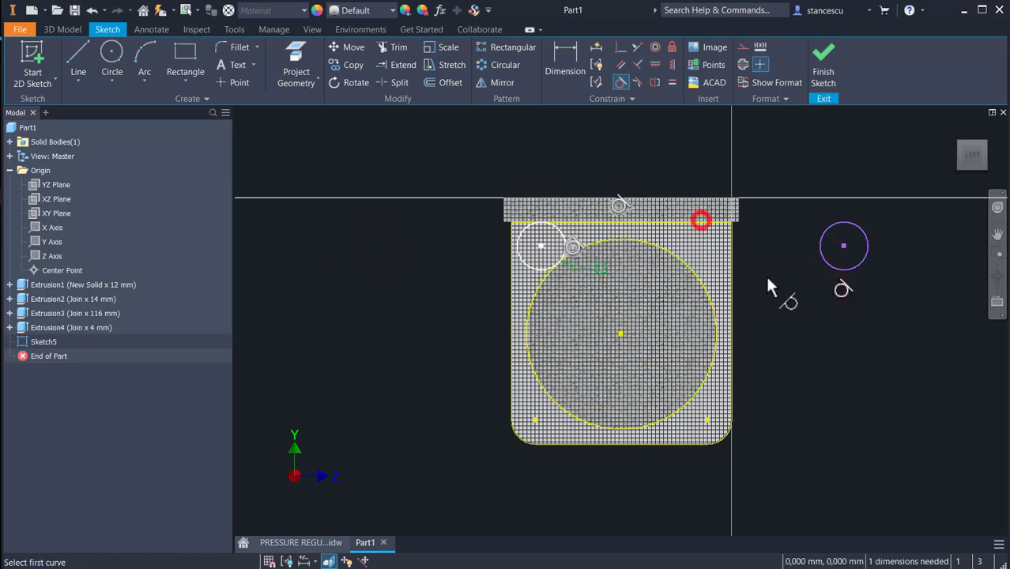
left_click(825, 266)
left_click(706, 285)
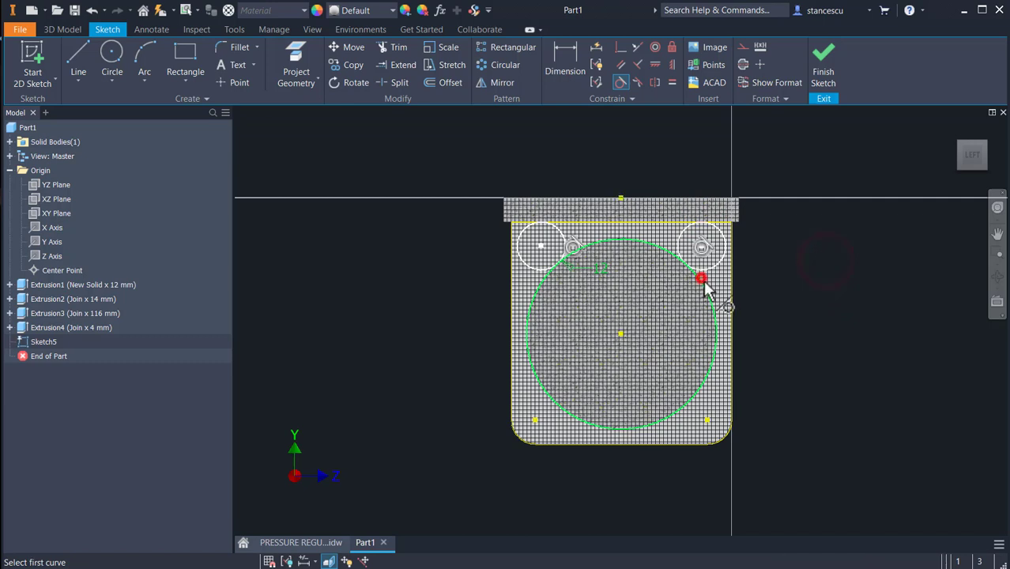
- Trim the outer portions of both small circles, keeping only the arcs between the upper edge and the body circle, and finish the sketch
left_click(397, 47)
left_click(526, 261)
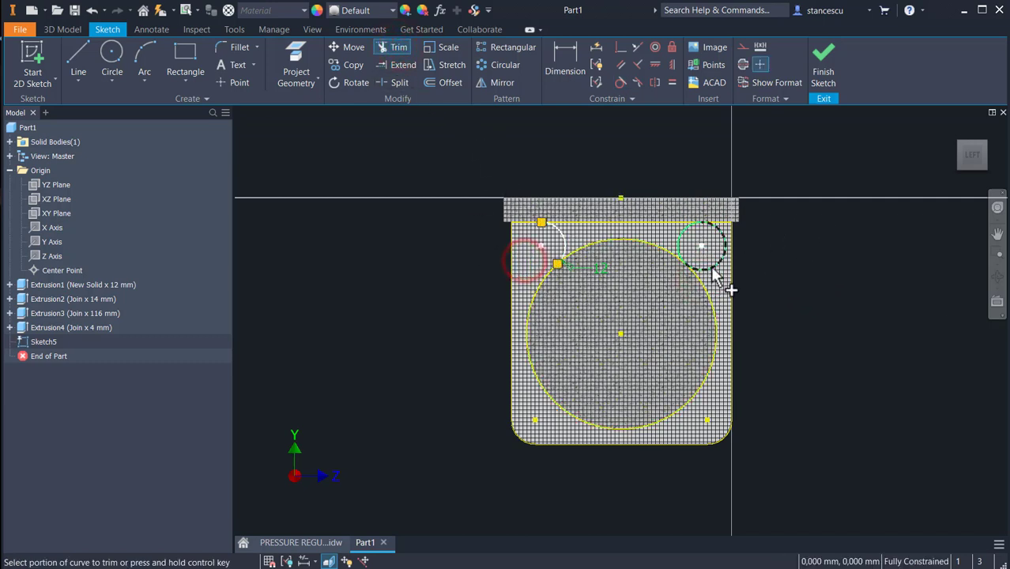
left_click(711, 268)
left_click(821, 65)
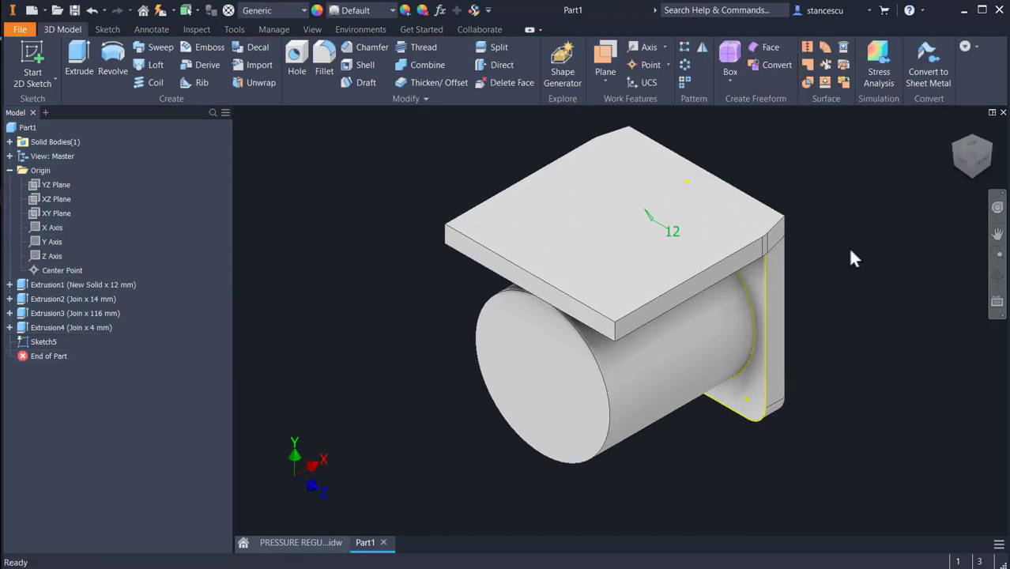
- Extrude the arc-sided profile between the flange and the cylindrical body by 116-14-2 mm along the body, joined to the solid
key("e")
middle_click_drag(848, 352, 865, 322, "shift")
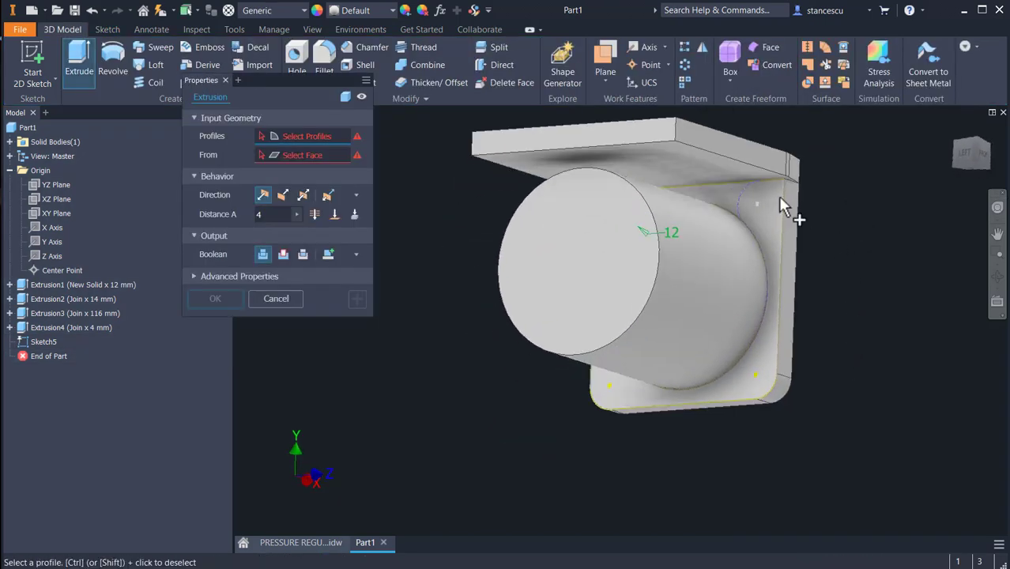
left_click(718, 196)
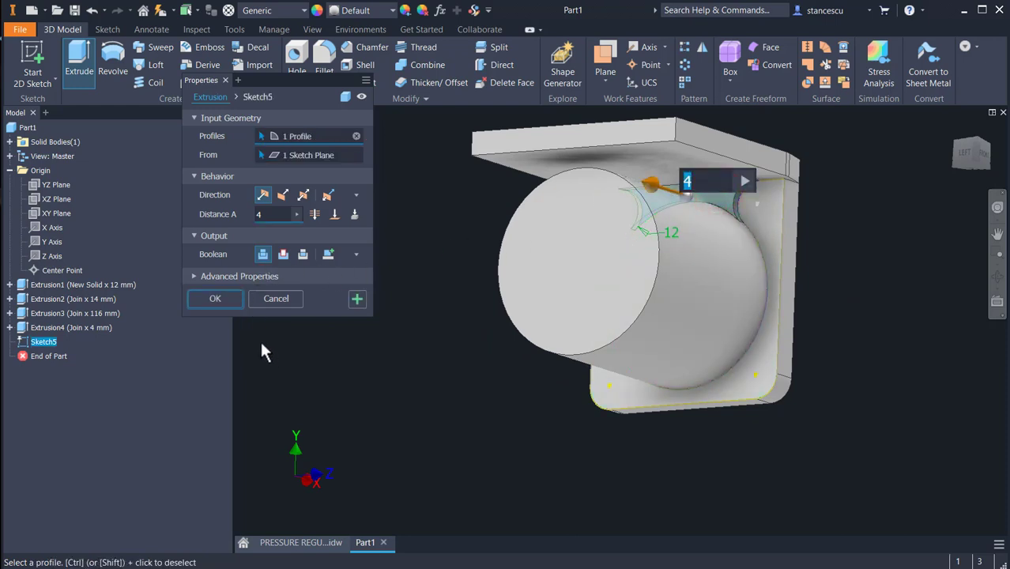
type("11")
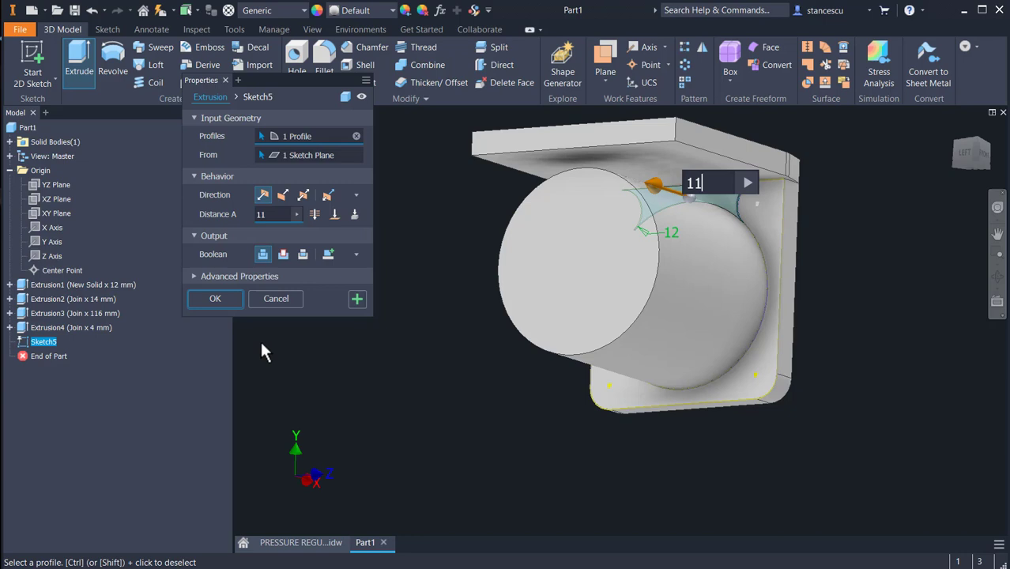
type("6-")
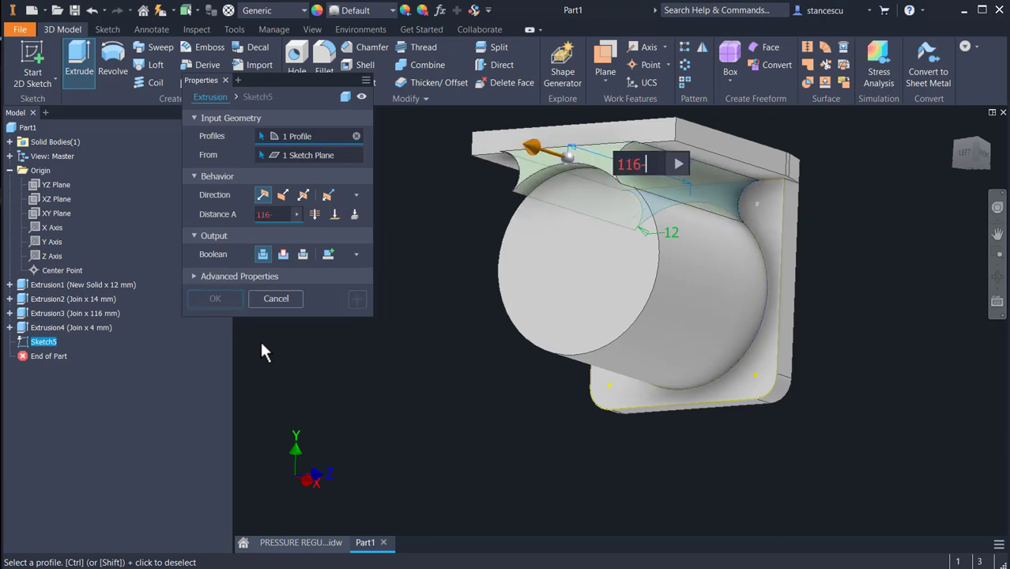
type("14")
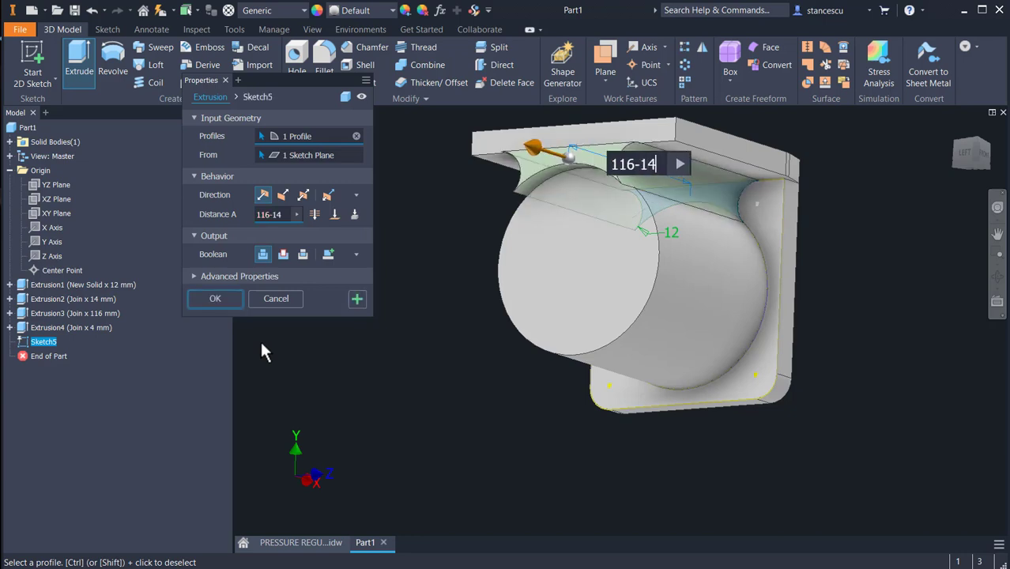
type("-2")
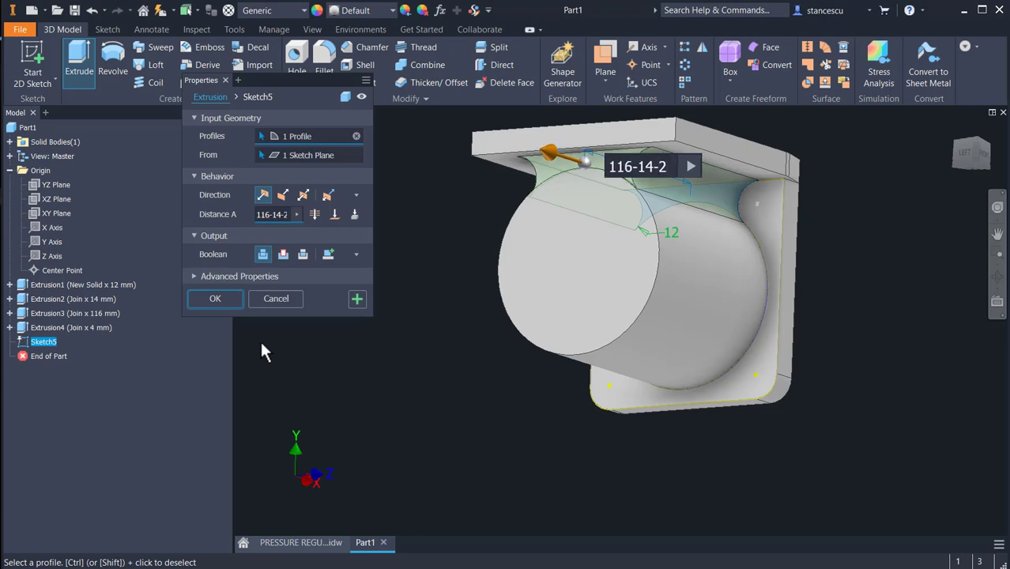
key("Return")
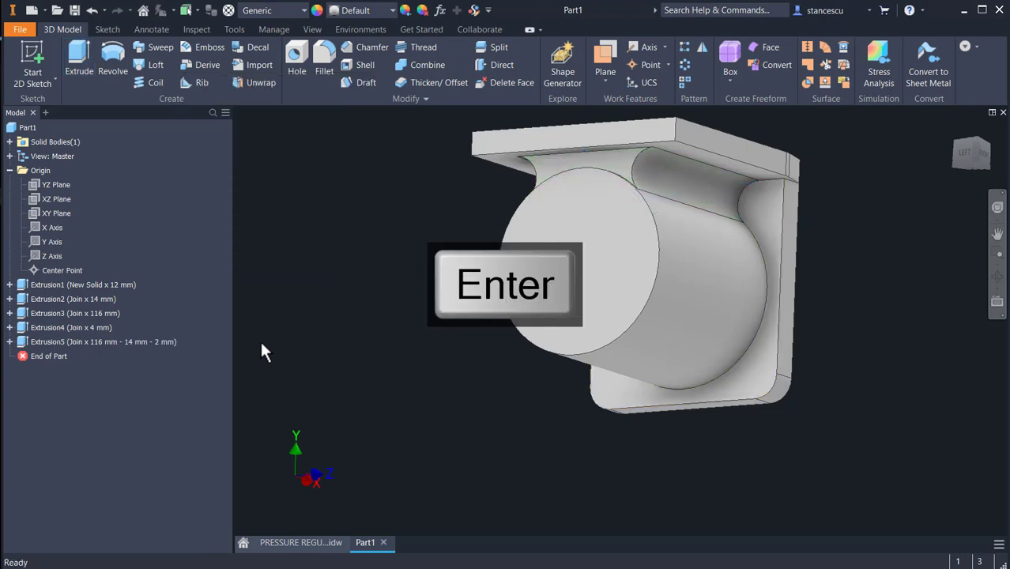
middle_click_drag(567, 312, 529, 304, "shift")
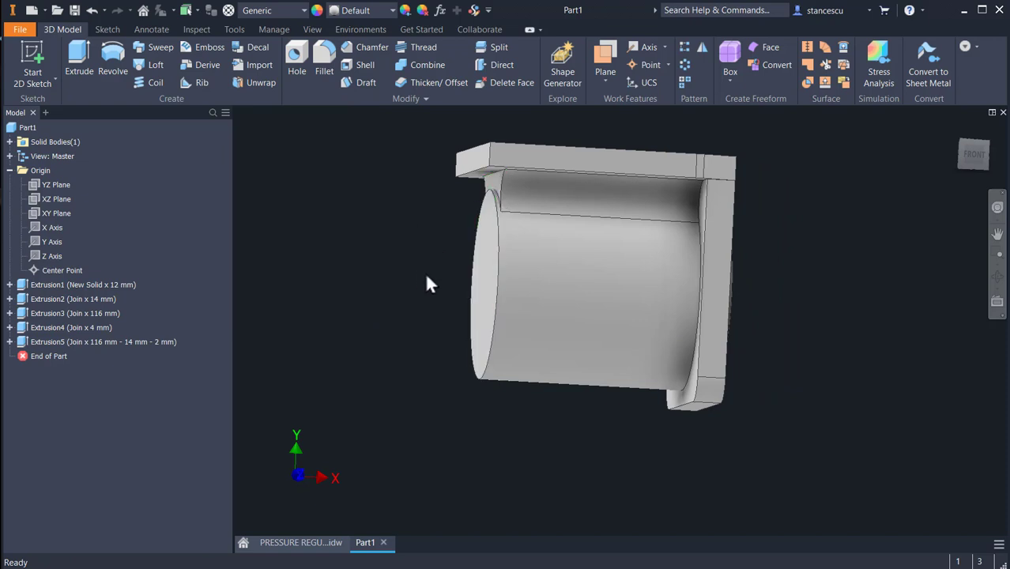
key("F6")
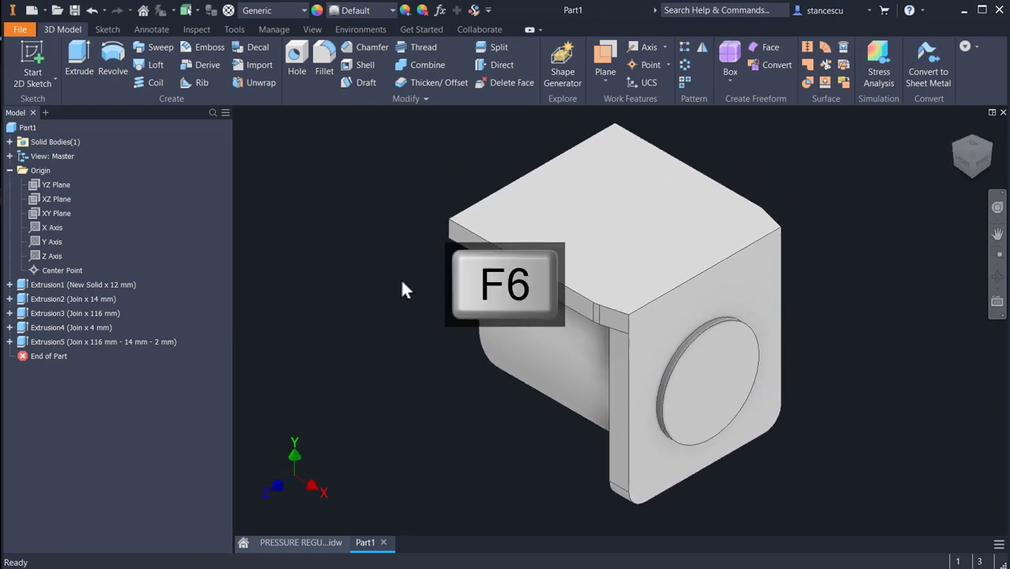
- Return to the pressure regulator body drawing and examine the dimensions of section B-B
left_click(320, 544)
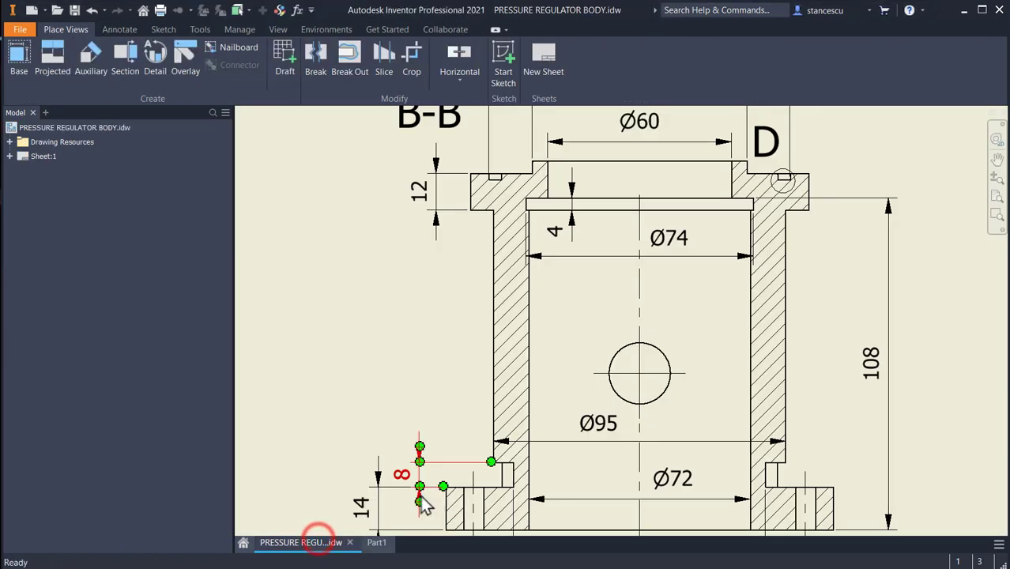
scroll(419, 443, "down", 3)
middle_click_drag(414, 427, 519, 362)
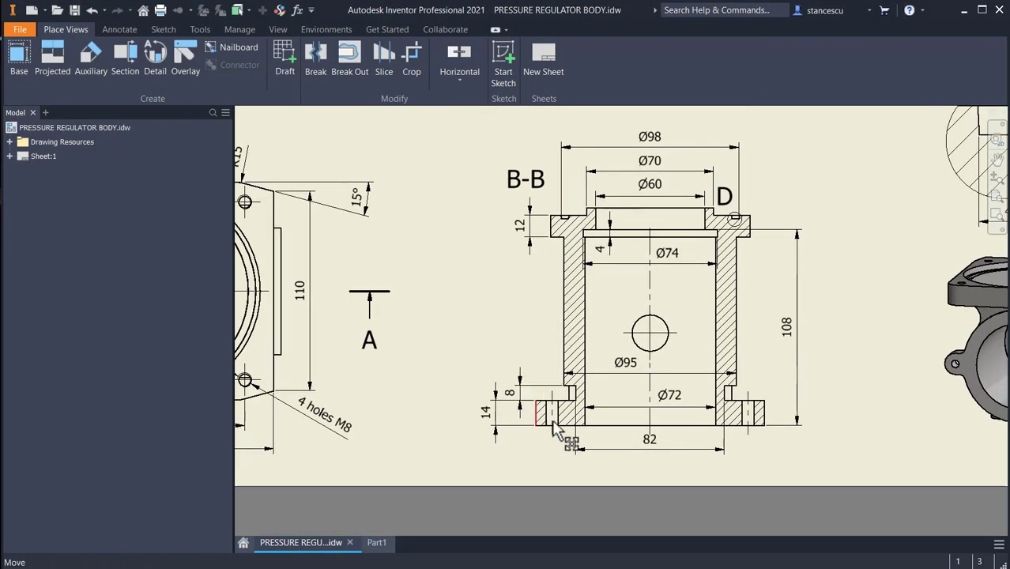